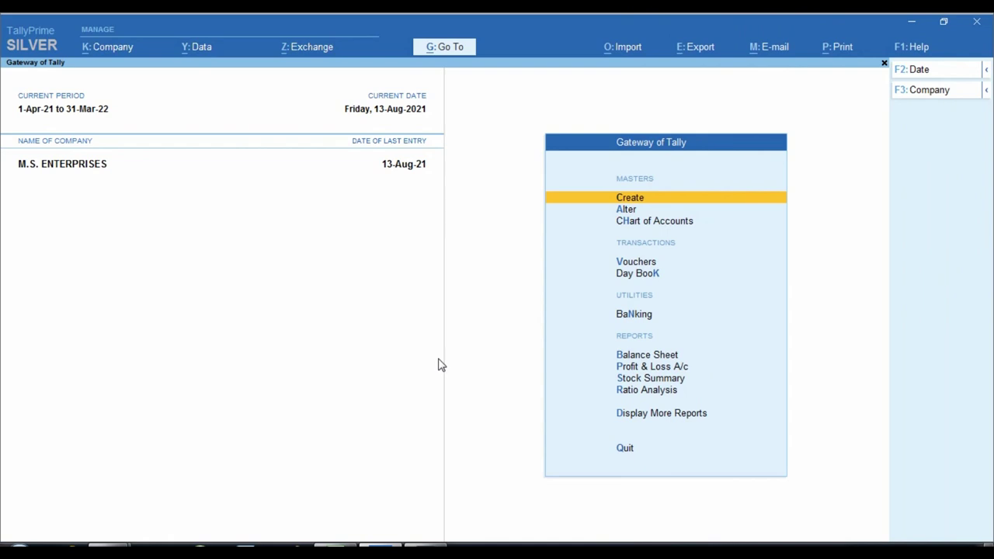
# Step: Switch to the Excel worksheet and look over the monthly GST input and output tables from Jun-21 onward
pyautogui.click(351, 545)
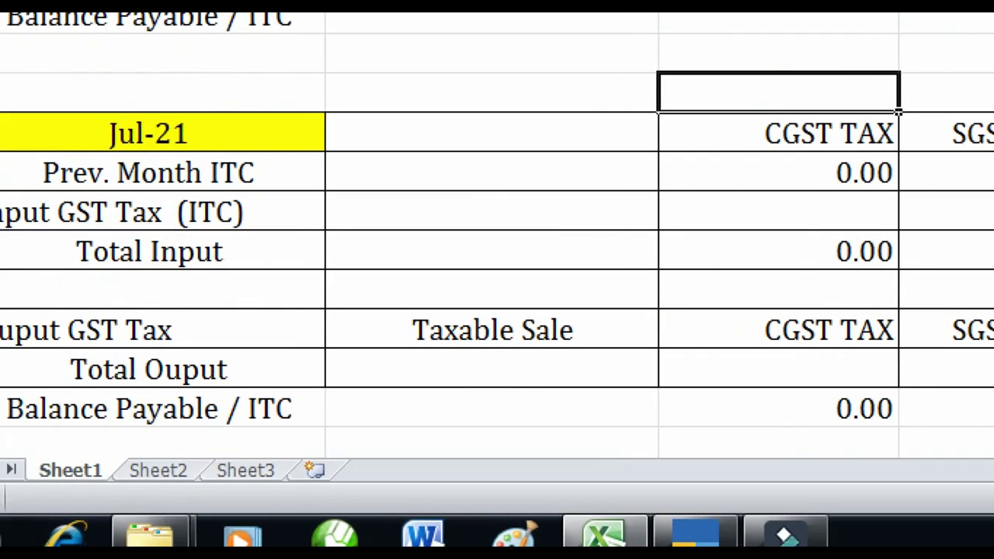
pyautogui.scroll(-3, 146, 466)
pyautogui.scroll(2, 147, 384)
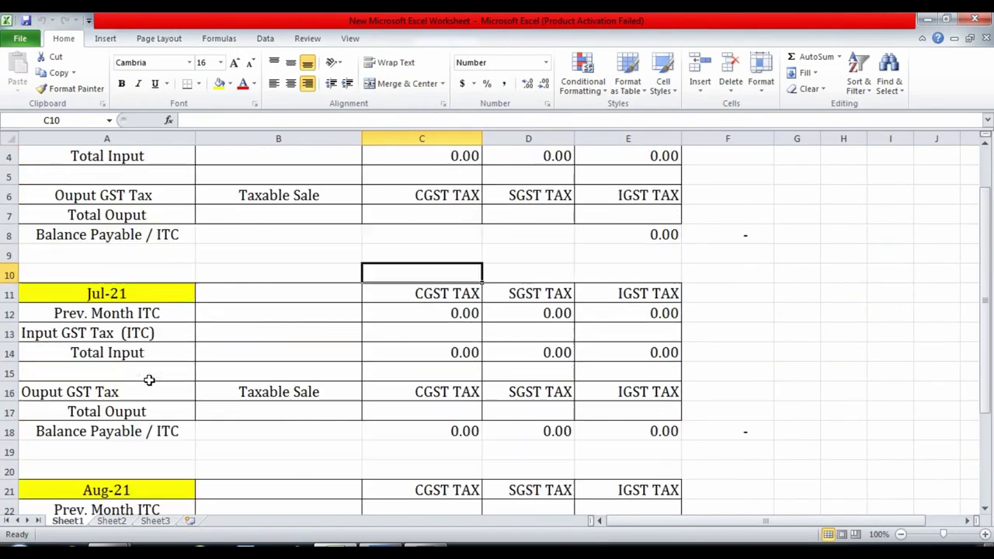
pyautogui.scroll(1, 149, 379)
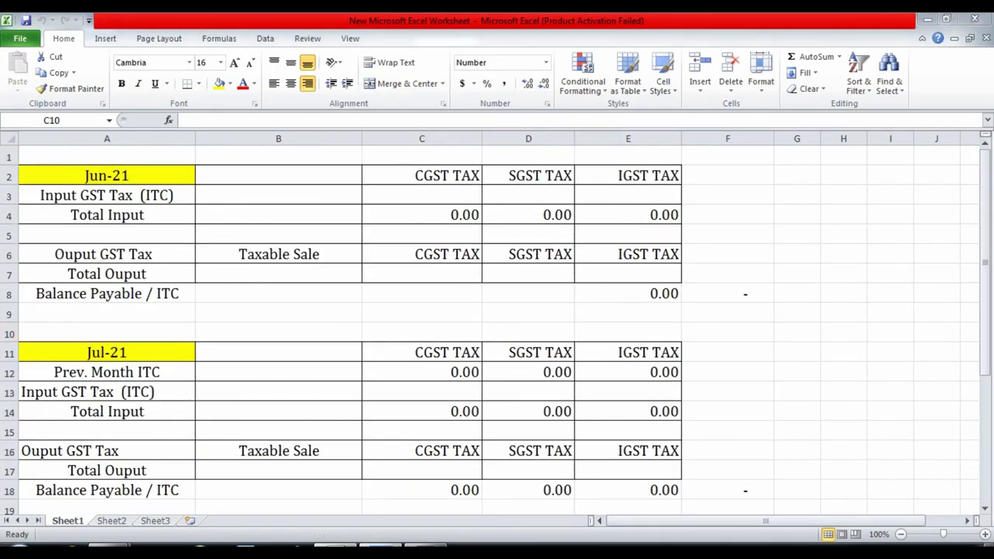
# Step: Open the Day Book in TallyPrime for 1-Apr-21 to 13-Aug-21 and examine the voucher dates by month
pyautogui.press('d')
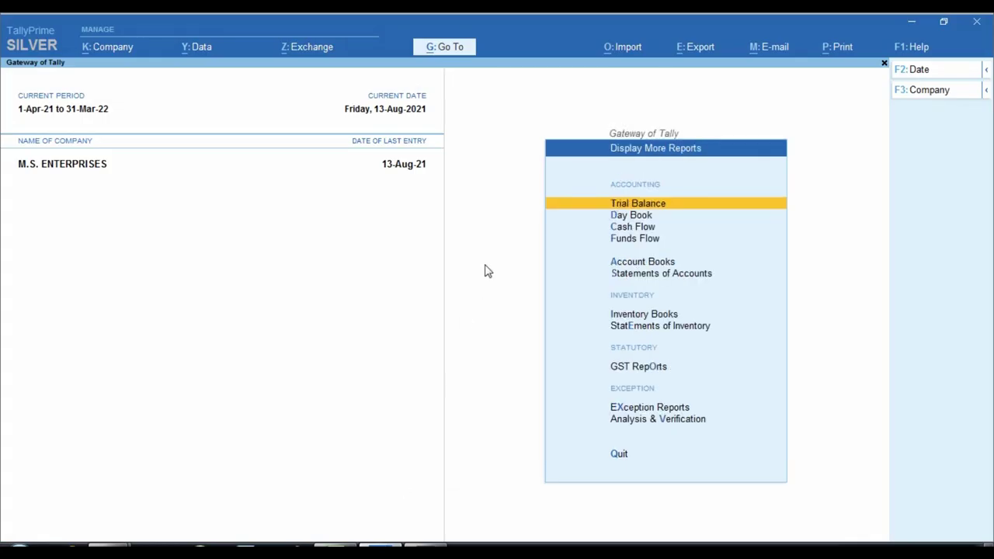
pyautogui.press('d')
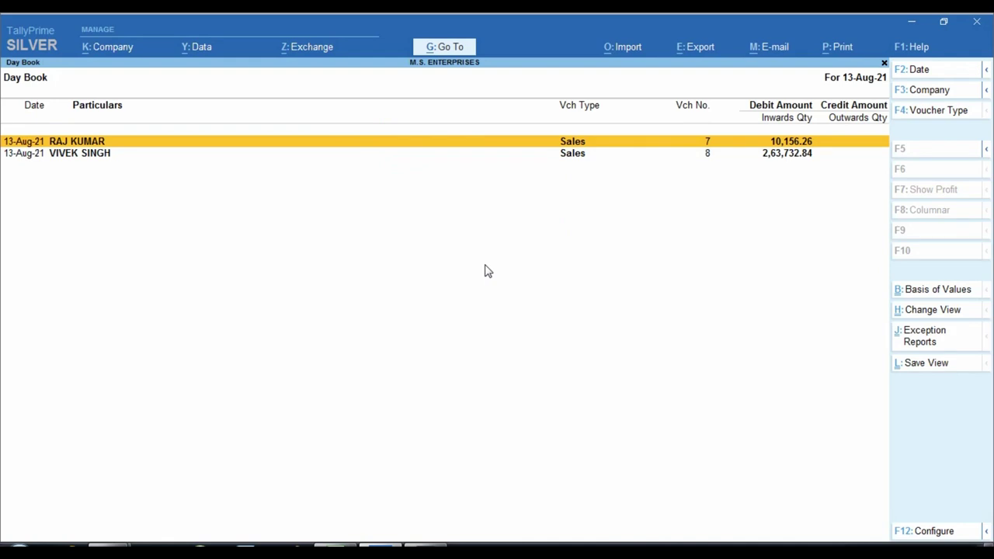
pyautogui.press('F2')
pyautogui.press('Return')
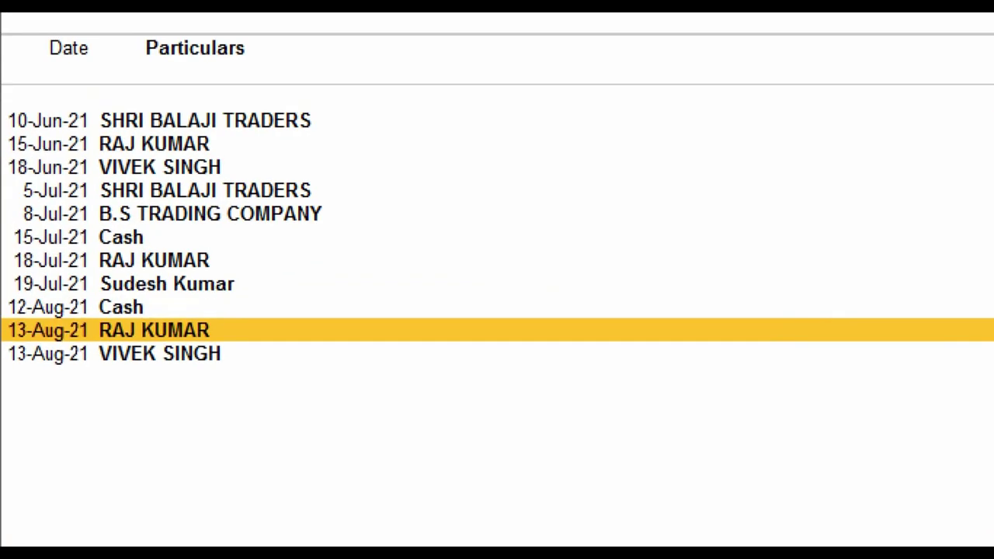
pyautogui.moveTo(3, 158); pyautogui.dragTo(96, 171)
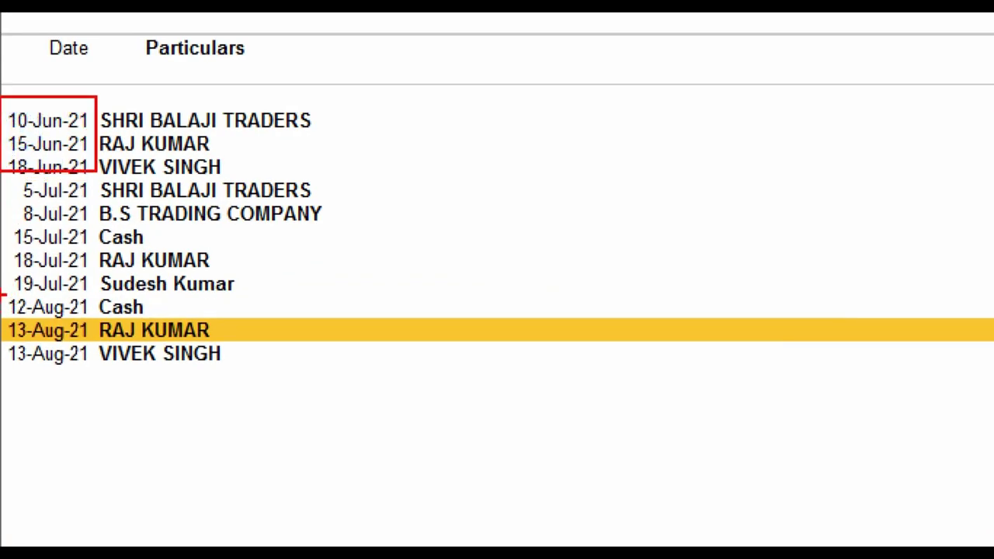
pyautogui.moveTo(3, 296)
pyautogui.mouseDown()
pyautogui.moveTo(91, 382)
pyautogui.moveTo(124, 397)
pyautogui.mouseUp()
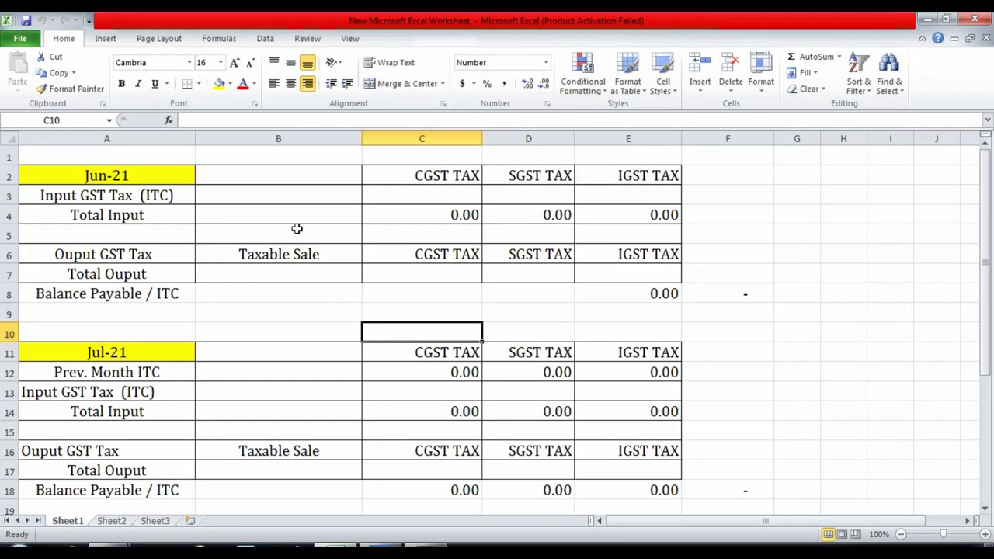
# Step: Return from the Excel worksheet to TallyPrime, leave the Day Book and open the Profit & Loss A/c
pyautogui.click(292, 208)
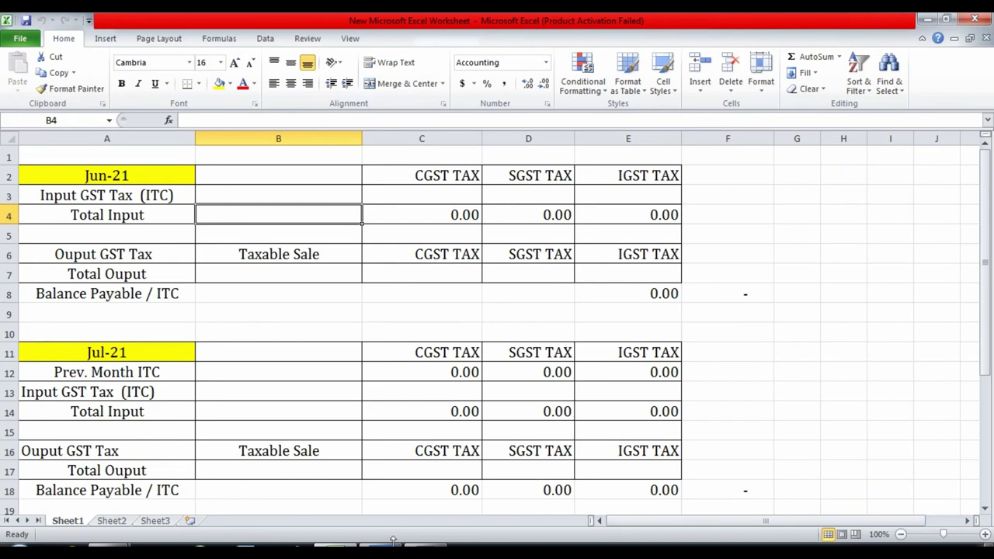
pyautogui.click(394, 544)
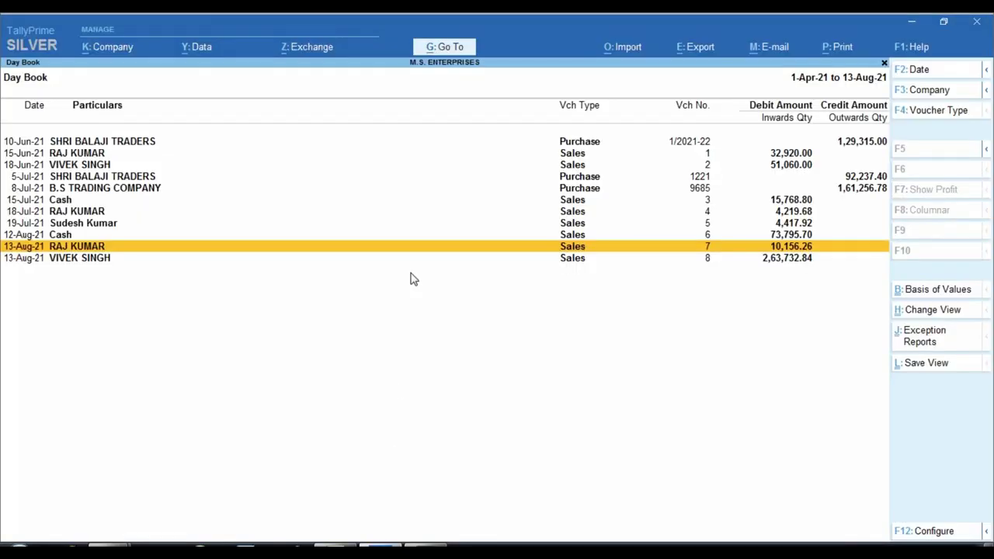
pyautogui.press('Escape')
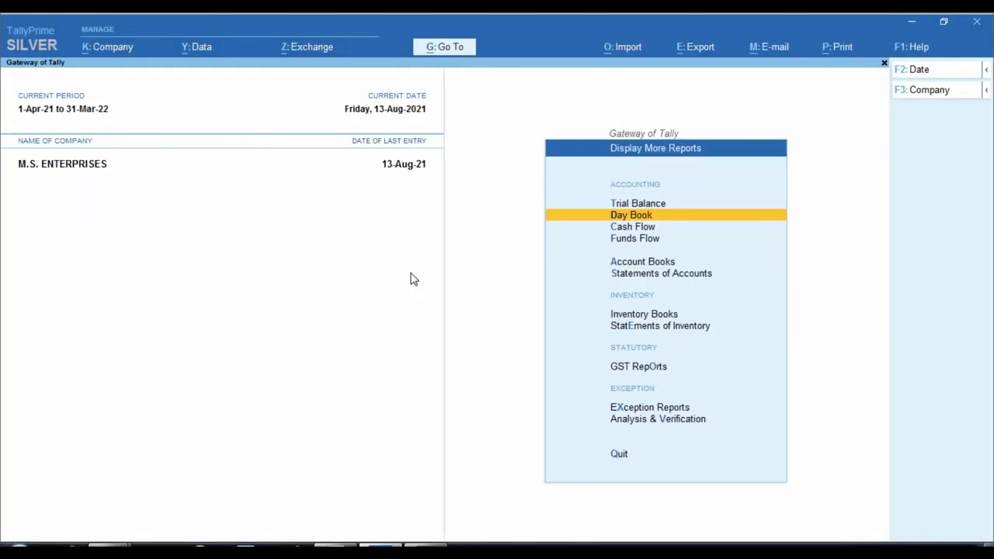
pyautogui.press('Escape')
pyautogui.press('Up')
pyautogui.press('Up')
pyautogui.press('Up')
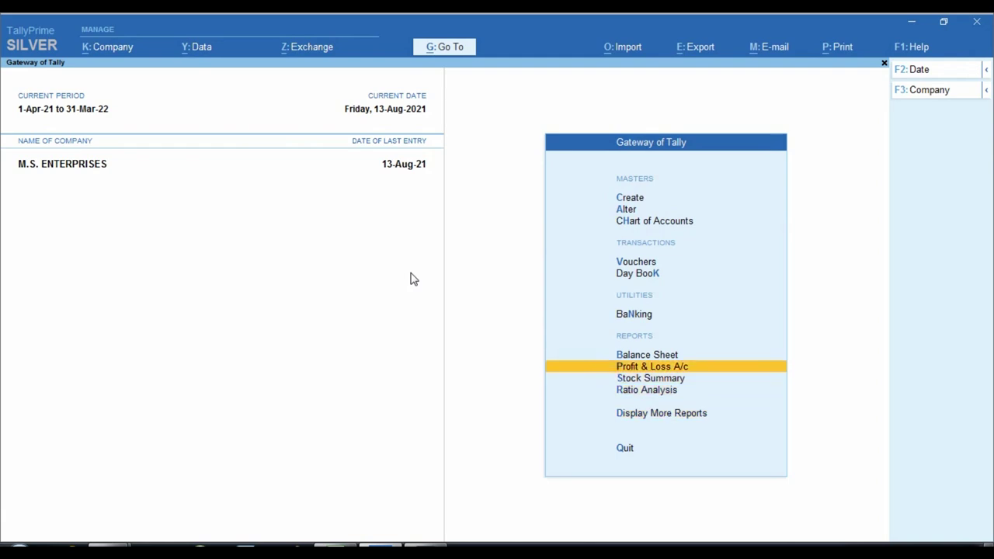
pyautogui.press('Return')
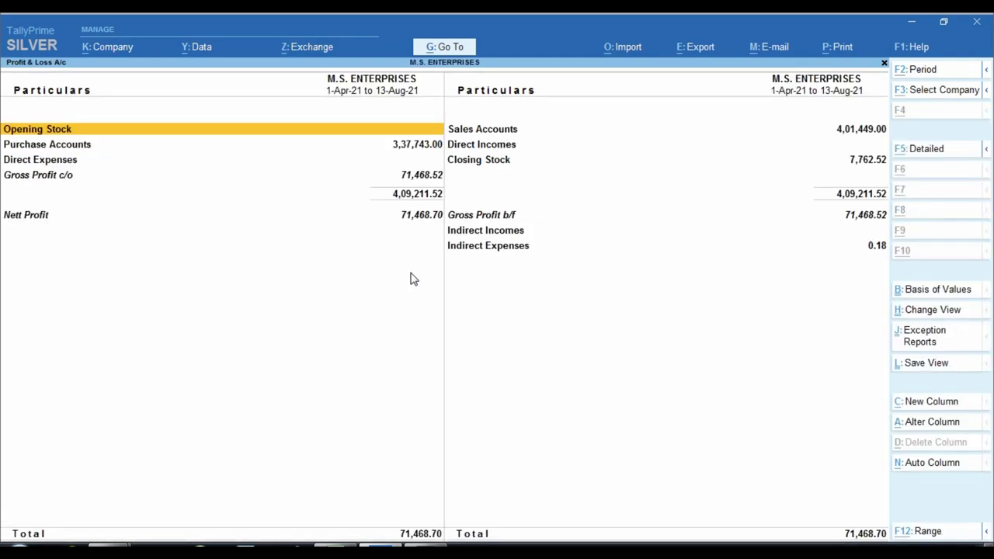
# Step: Set the Profit & Loss A/c period from 1-6-2021 to 30-6-2021
pyautogui.hotkey('alt', 'F2')
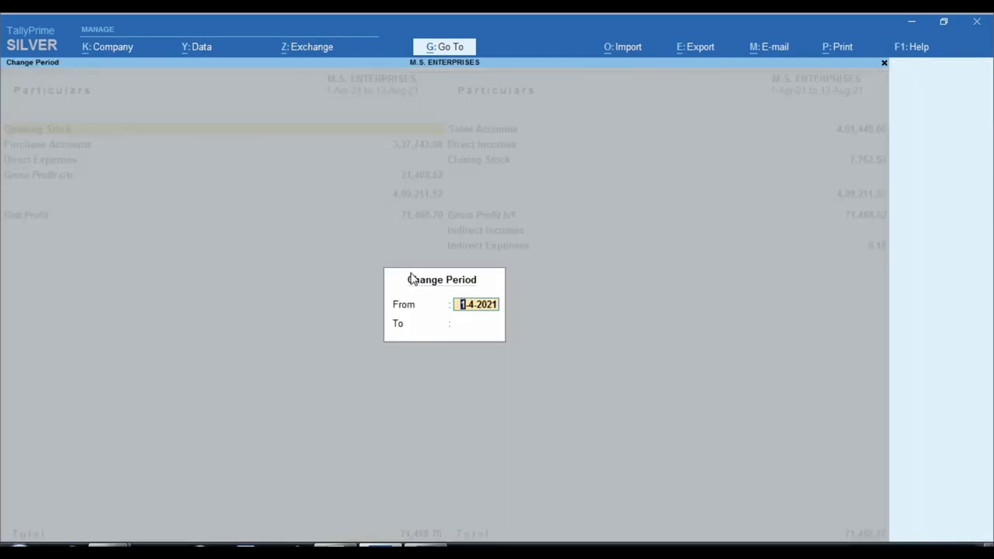
pyautogui.write('1.6')
pyautogui.press('Return')
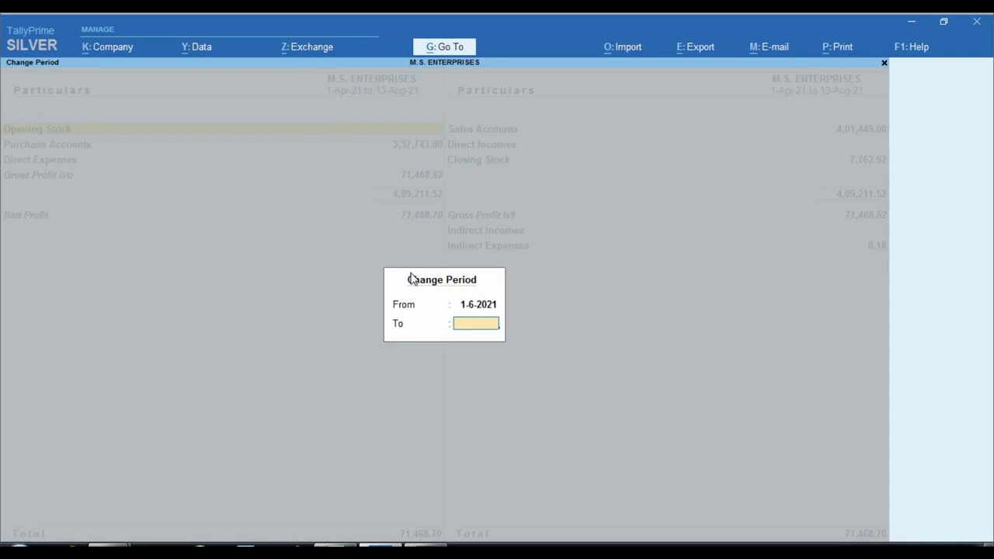
pyautogui.write('30.6')
pyautogui.press('Return')
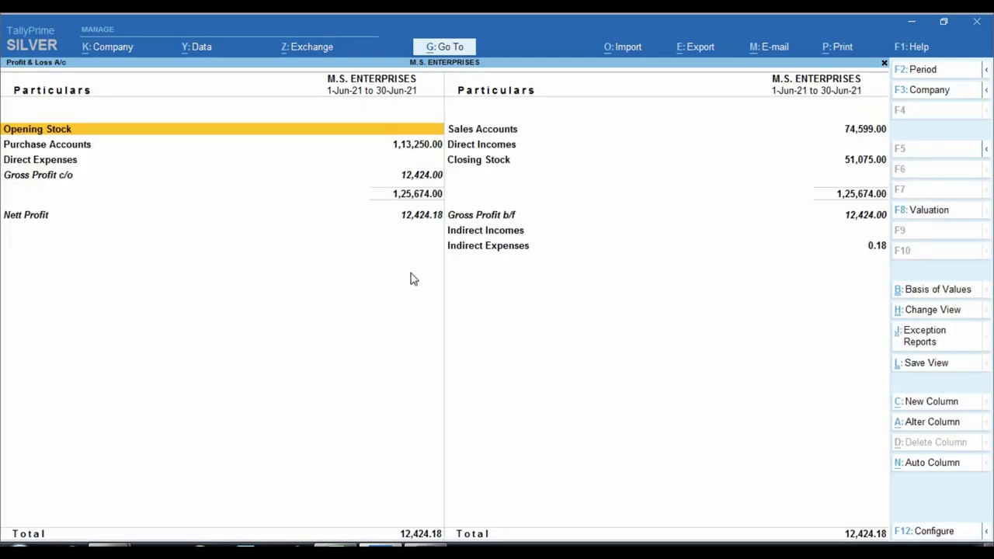
# Step: Expand the Profit & Loss A/c to its detailed view and examine the June period and the Sales Accounts total
pyautogui.hotkey('alt', 'F5')
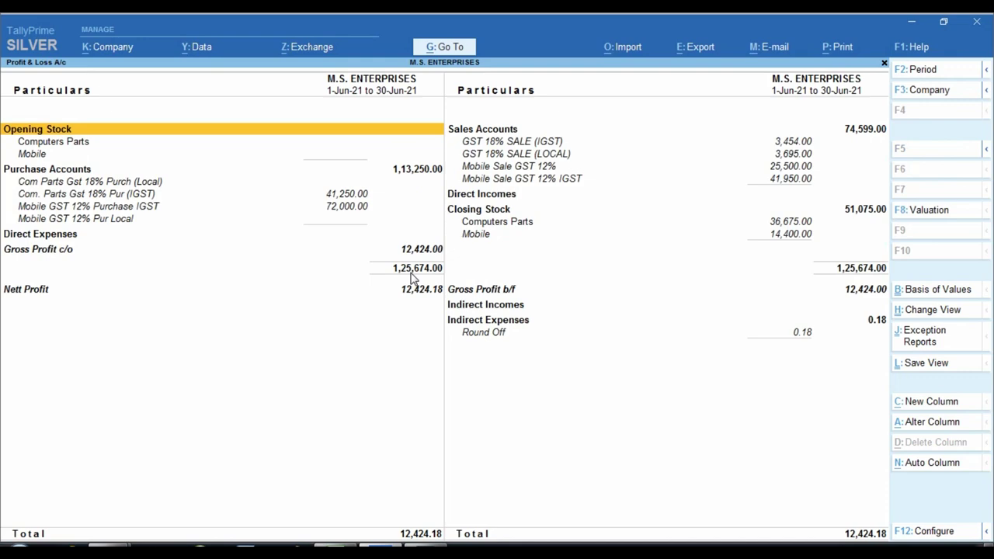
pyautogui.press('ctrl')
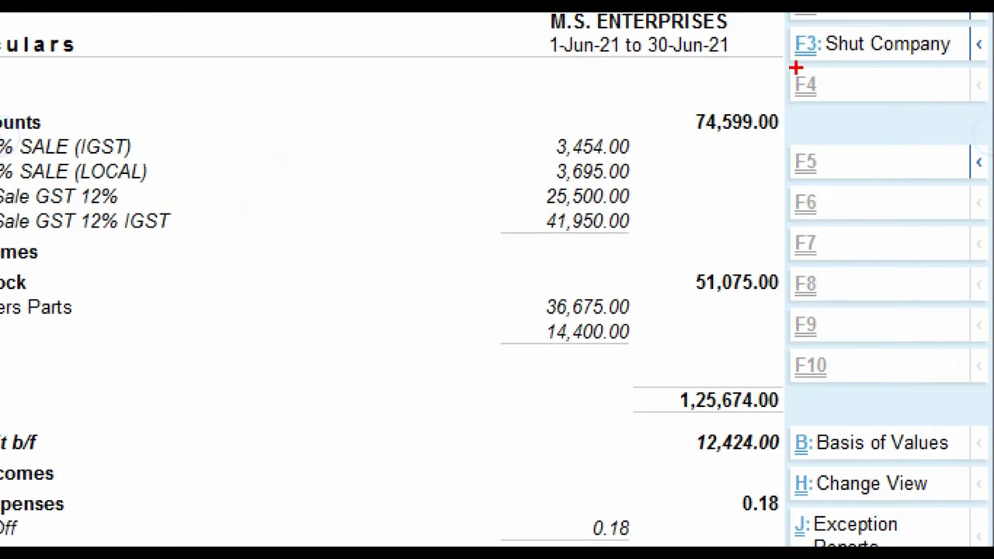
pyautogui.moveTo(526, 29)
pyautogui.mouseDown()
pyautogui.moveTo(657, 68)
pyautogui.moveTo(748, 68)
pyautogui.mouseUp()
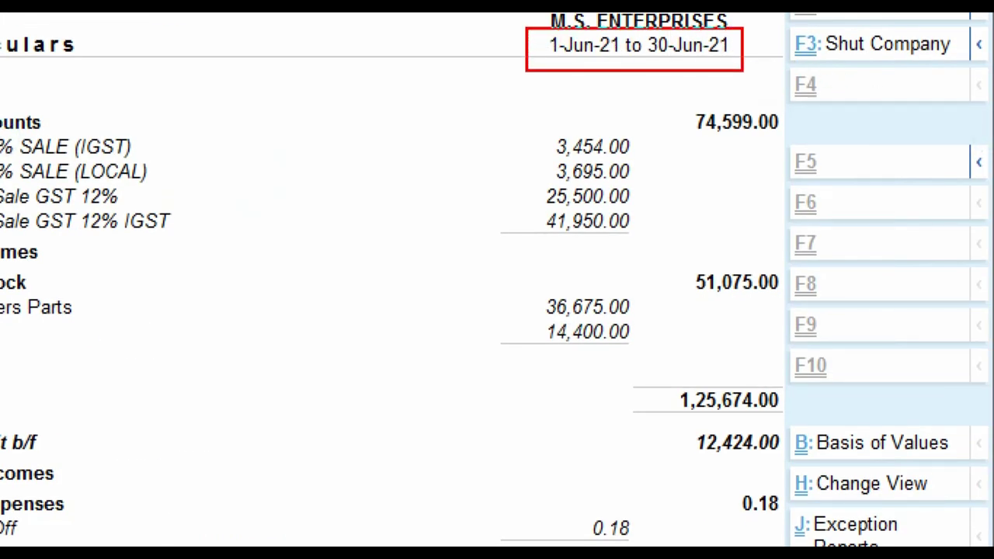
pyautogui.moveTo(668, 101); pyautogui.dragTo(805, 148)
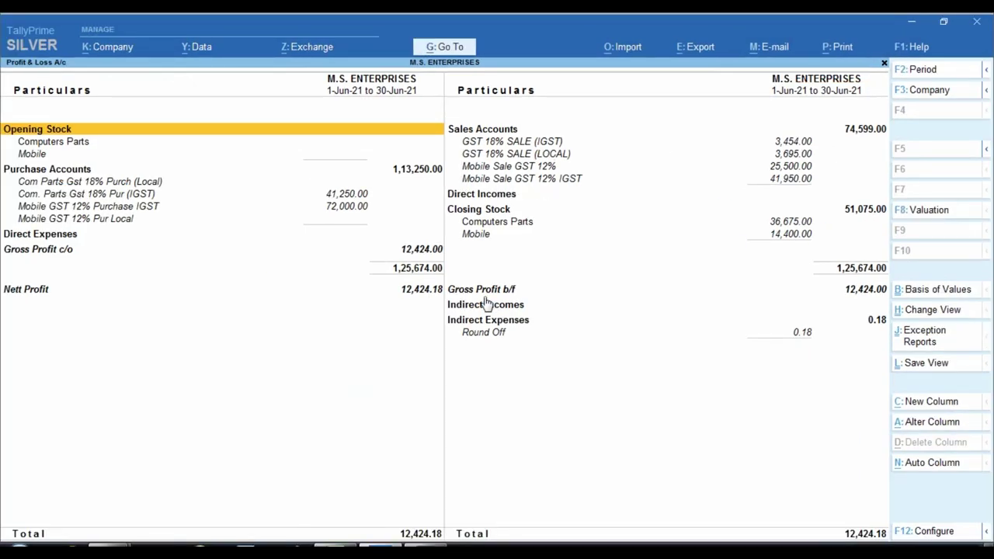
# Step: Leave the Profit & Loss A/c, open the GSTR-3B report from the GST reports and bring up its period settings
pyautogui.press('Escape')
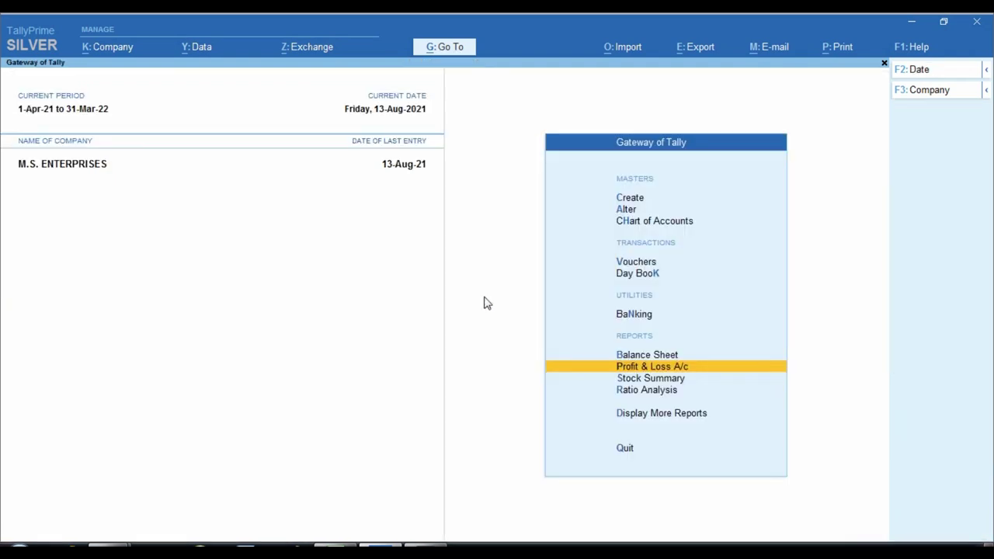
pyautogui.press('d')
pyautogui.press('Down')
pyautogui.press('Down')
pyautogui.press('Down')
pyautogui.press('Down')
pyautogui.press('Down')
pyautogui.press('Down')
pyautogui.press('Down')
pyautogui.press('Down')
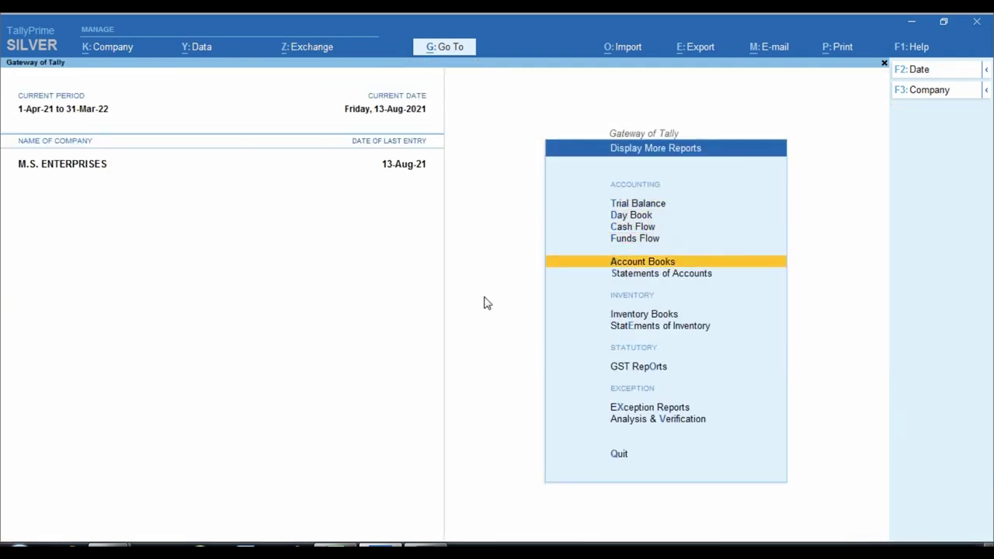
pyautogui.press('Return')
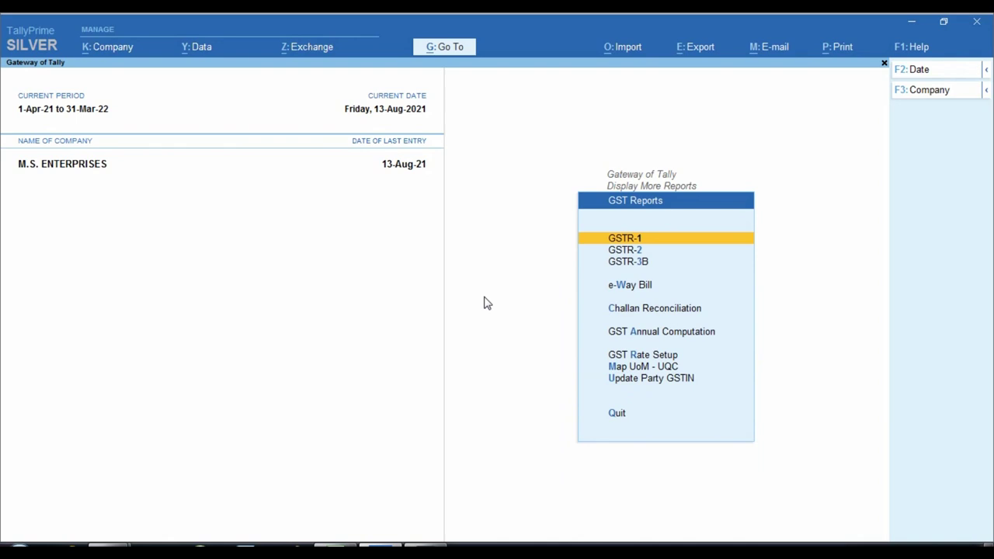
pyautogui.press('Down')
pyautogui.press('Down')
pyautogui.press('Return')
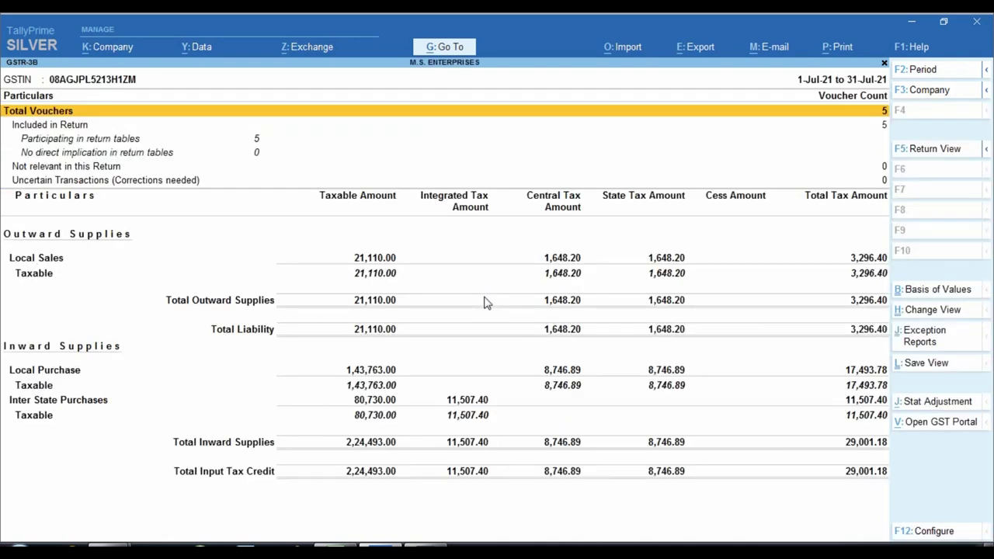
pyautogui.press('F2')
pyautogui.write('1-4')
pyautogui.press('Return')
pyautogui.write('30')
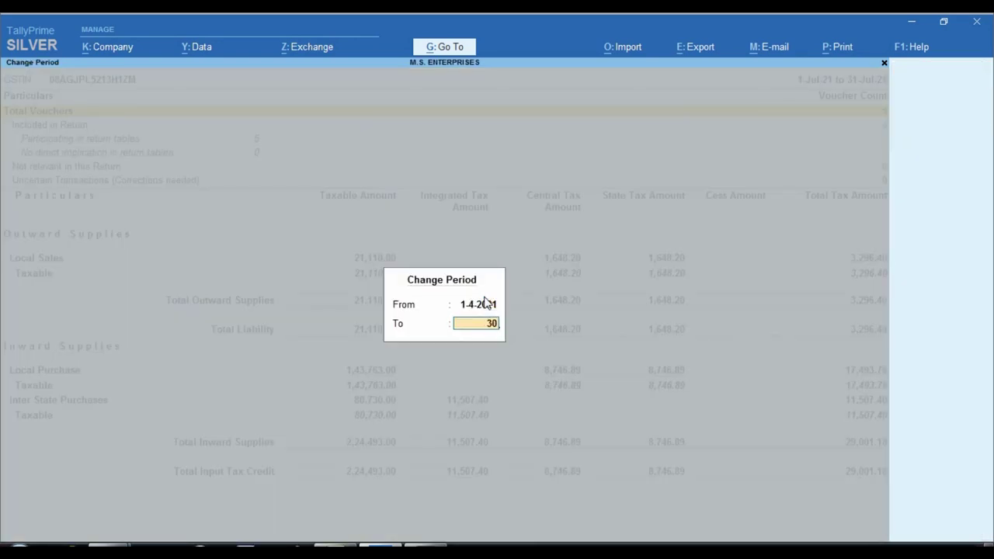
pyautogui.write('-6')
pyautogui.press('BackSpace')
pyautogui.press('BackSpace')
pyautogui.press('BackSpace')
pyautogui.press('BackSpace')
pyautogui.press('BackSpace')
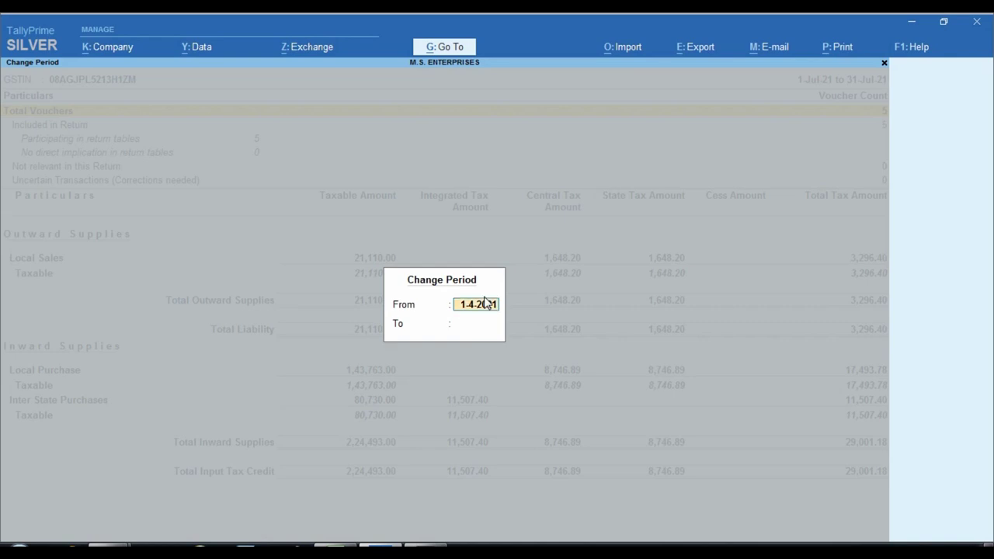
# Step: Set the GSTR-3B report period from 1-6-2021 to 30-6-2021
pyautogui.write('1-6')
pyautogui.press('Return')
pyautogui.click(988, 546)
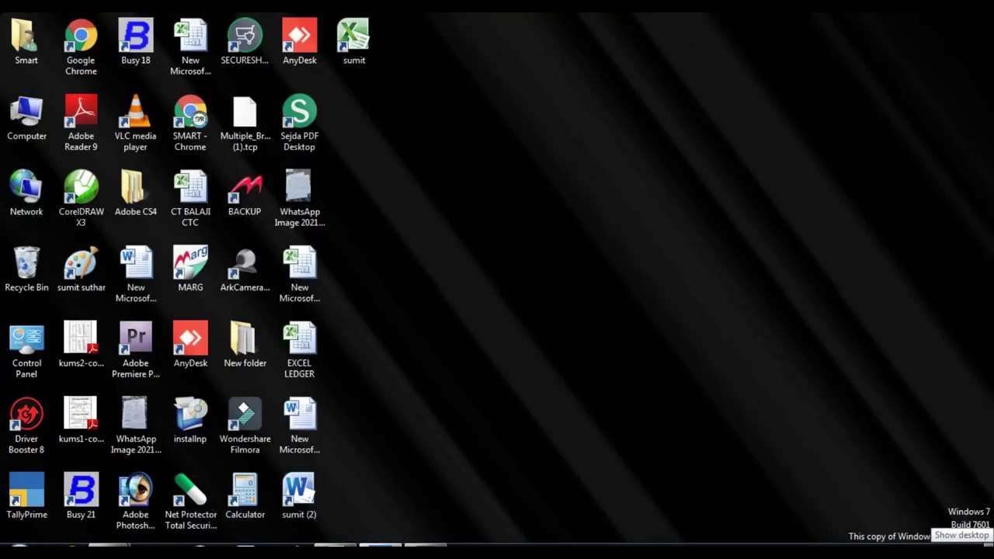
pyautogui.click(989, 548)
pyautogui.write('30.')
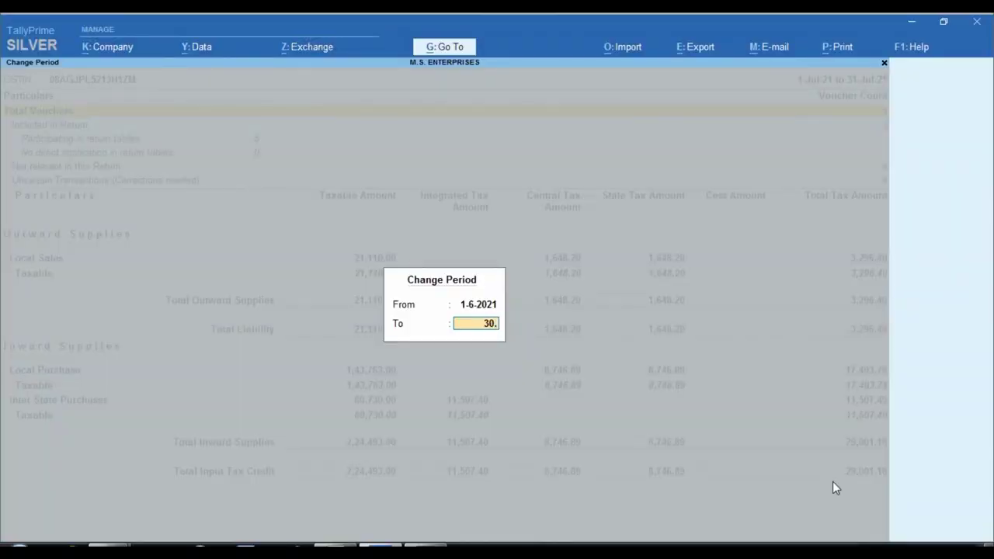
pyautogui.write('6')
pyautogui.press('Return')
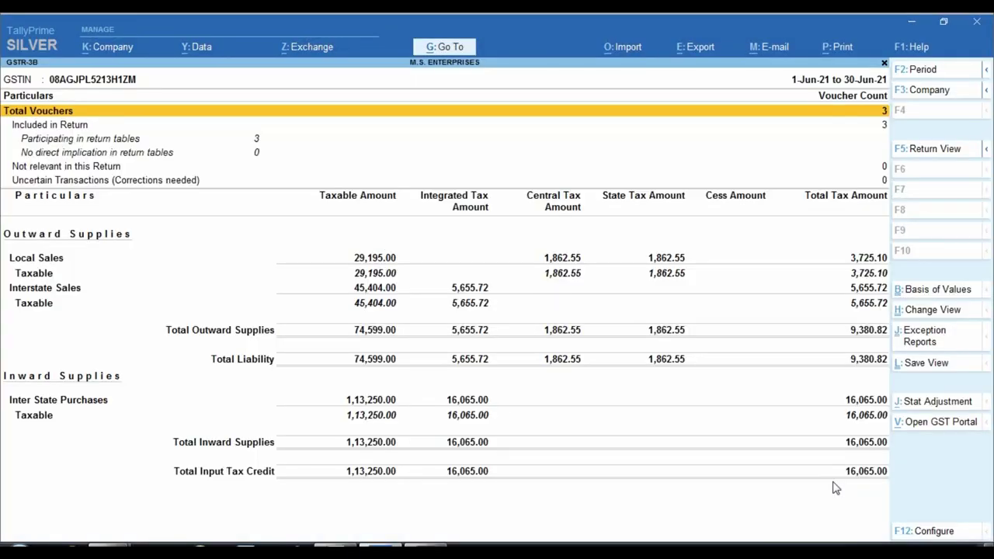
# Step: Examine the taxable amount of the Total Liability row in the June GSTR-3B report
pyautogui.press('ctrl')
pyautogui.click(365, 375)
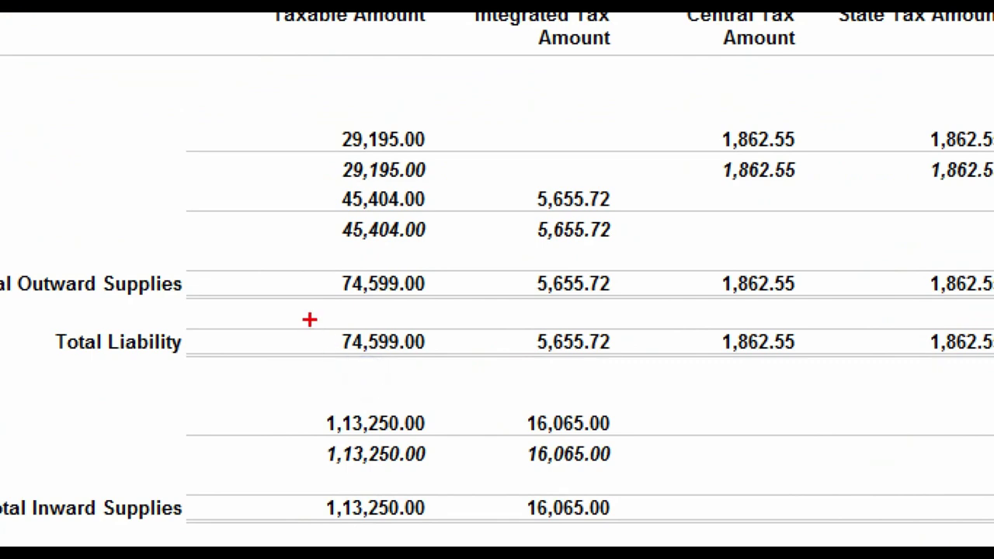
pyautogui.moveTo(308, 318); pyautogui.dragTo(444, 354)
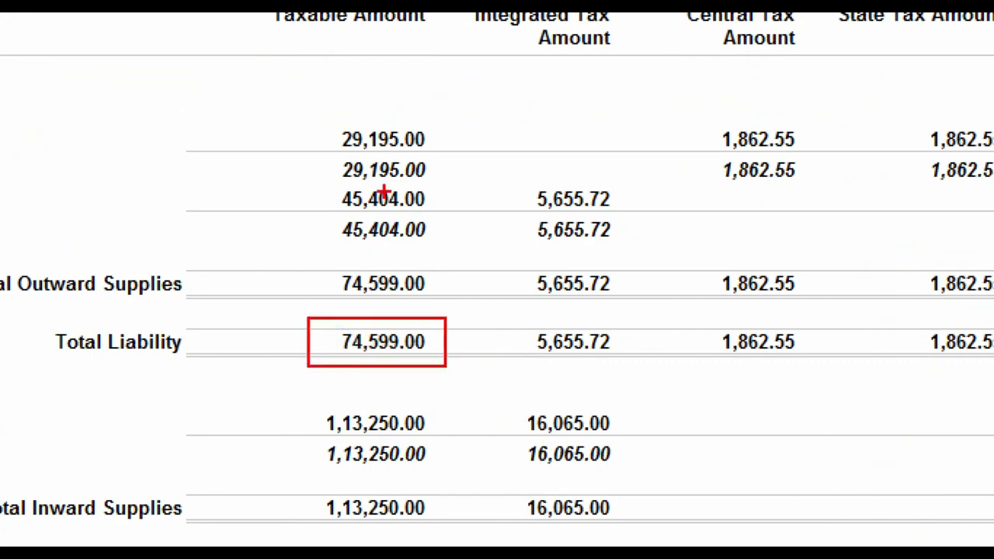
pyautogui.press('Escape')
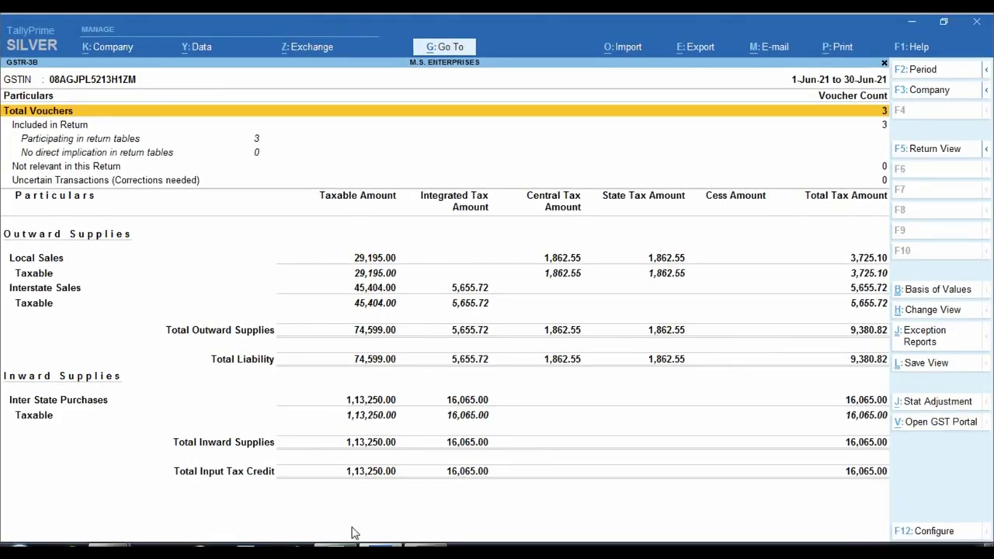
# Step: Switch to the Excel worksheet and select the June CGST cell in the Input GST Tax (ITC) row
pyautogui.click(353, 551)
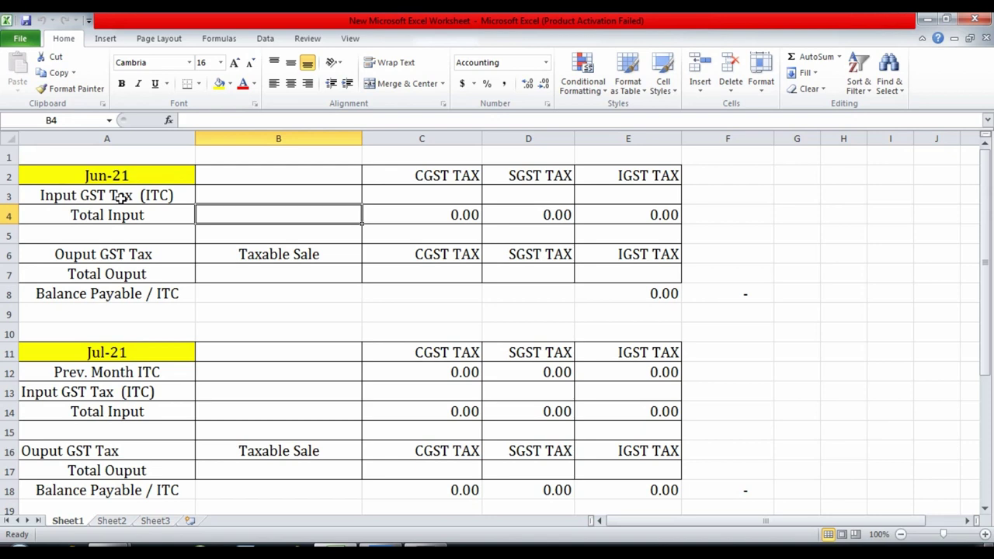
pyautogui.press('Up')
pyautogui.press('Right')
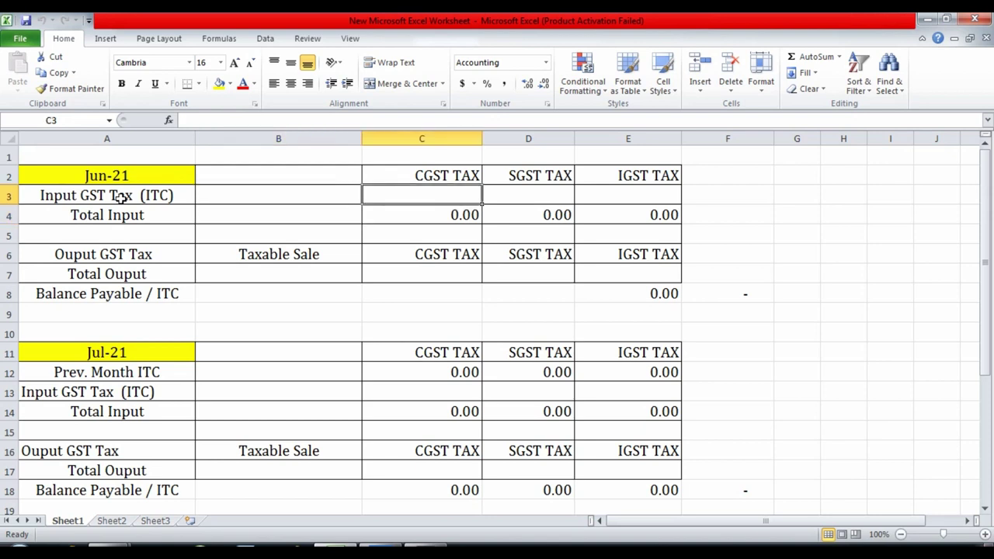
# Step: Return to TallyPrime and examine the Outward Supplies and Inward Supplies sections of the June GSTR-3B report
pyautogui.click(388, 550)
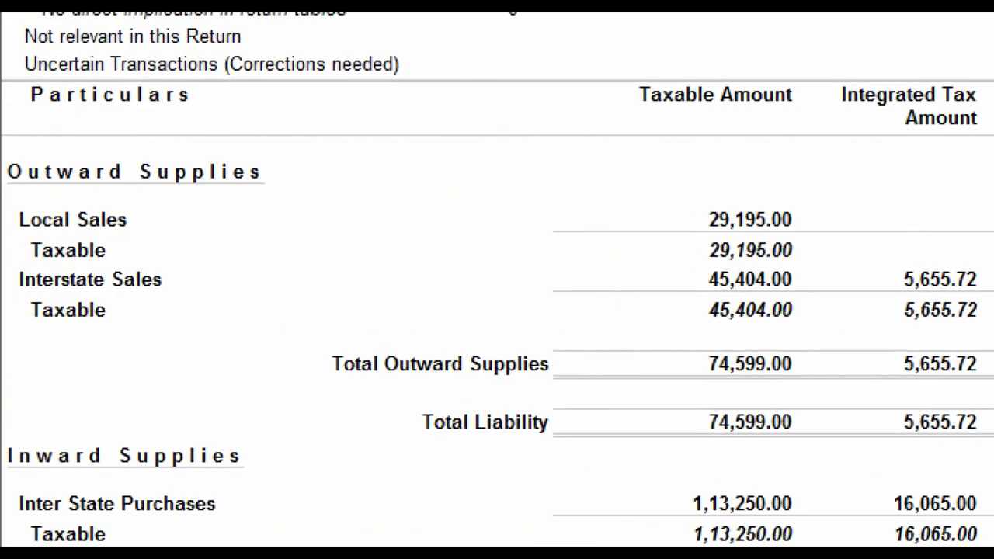
pyautogui.moveTo(3, 158)
pyautogui.mouseDown()
pyautogui.moveTo(22, 222)
pyautogui.moveTo(293, 353)
pyautogui.mouseUp()
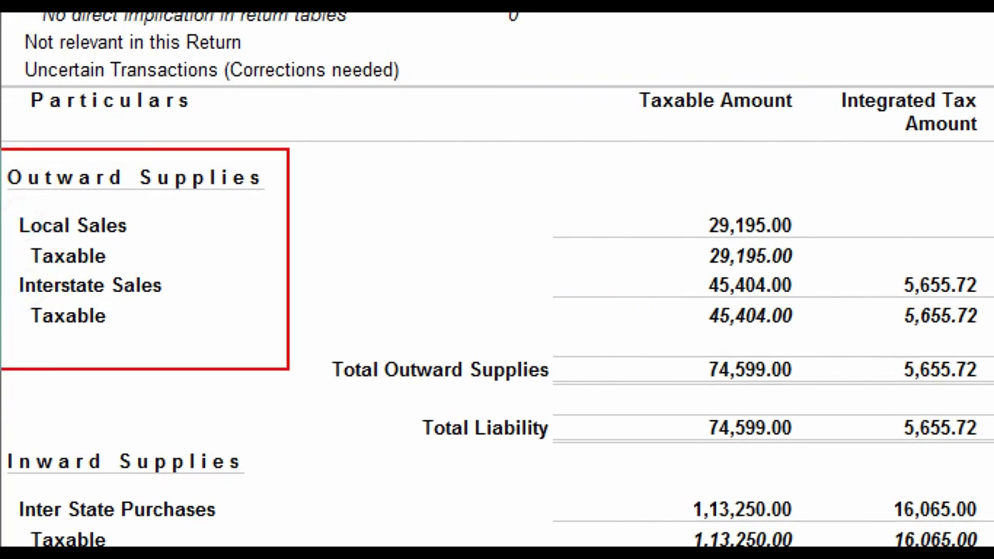
pyautogui.moveTo(2, 432)
pyautogui.mouseDown()
pyautogui.moveTo(58, 553)
pyautogui.moveTo(284, 553)
pyautogui.mouseUp()
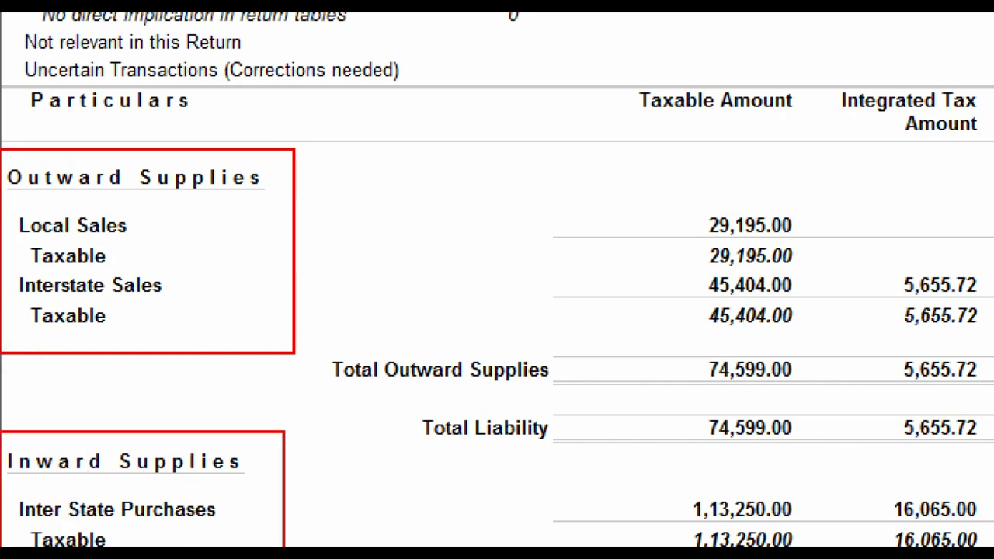
pyautogui.press('Down')
pyautogui.press('Down')
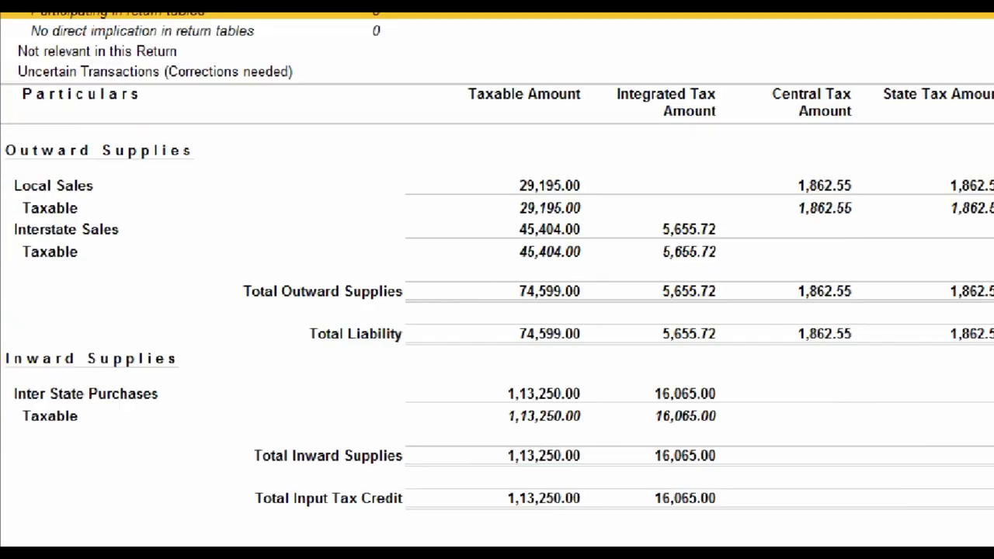
pyautogui.moveTo(2, 329); pyautogui.dragTo(217, 452)
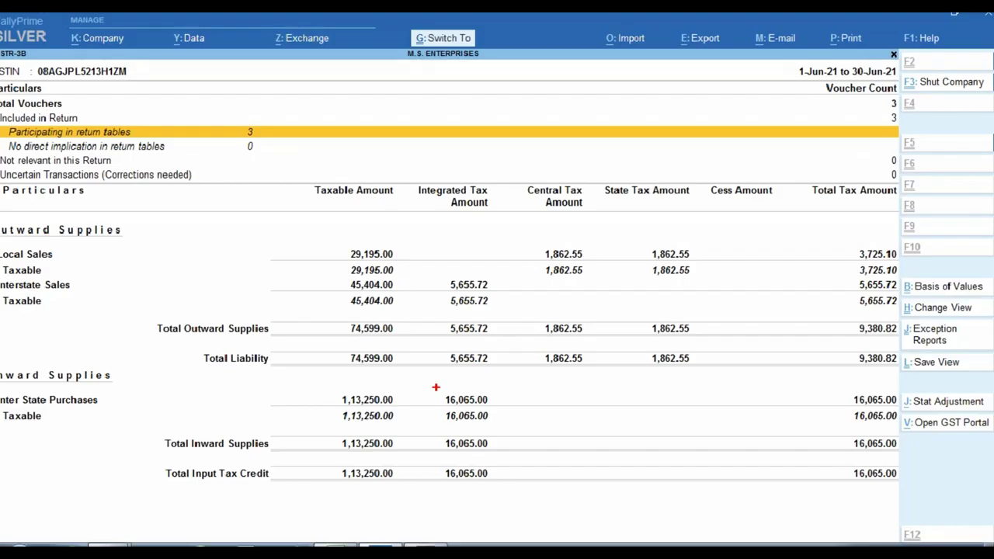
# Step: Expand the Taxable row under Inter State Purchases and drill down through Interstate Purchase Taxable to its purchase voucher
pyautogui.press('Down')
pyautogui.press('Up')
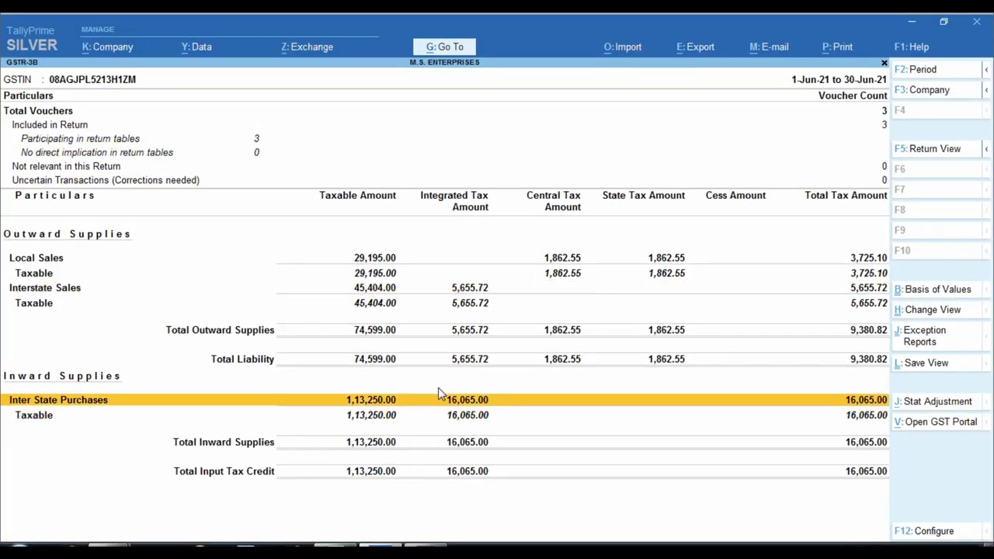
pyautogui.press('Down')
pyautogui.hotkey('shift', 'Return')
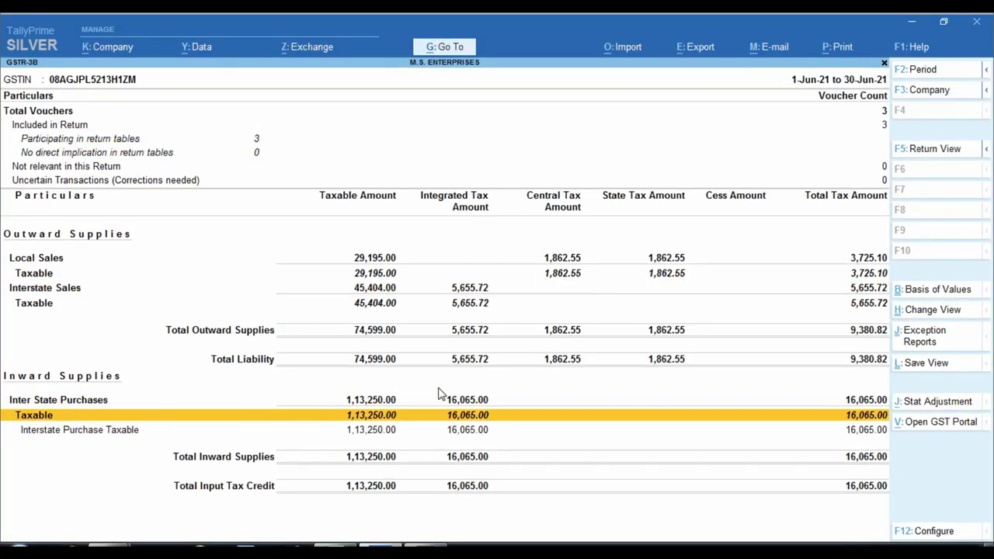
pyautogui.press('Down')
pyautogui.press('Return')
pyautogui.press('Return')
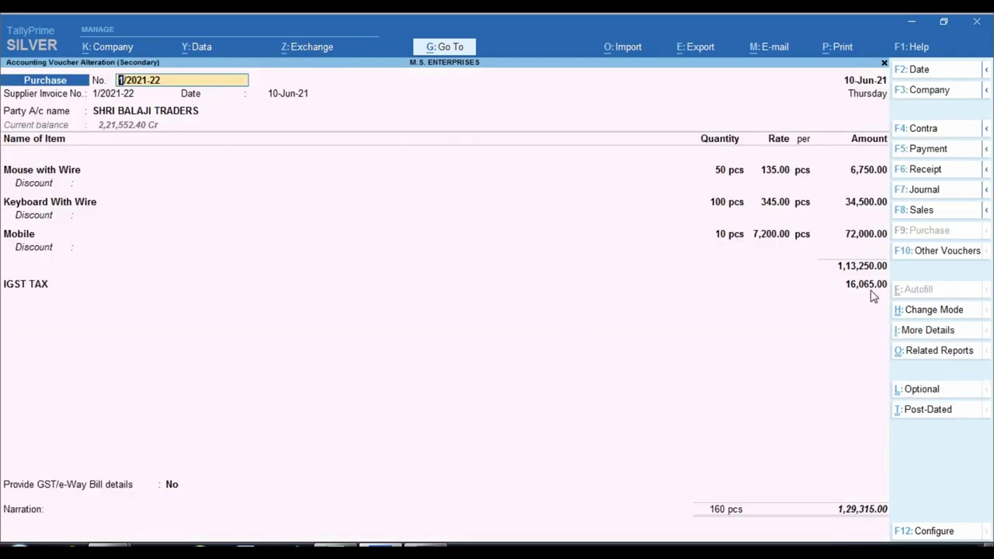
# Step: Examine the purchase voucher's item total and IGST amount, and return to the GSTR-3B report without changing anything
pyautogui.press('ctrl')
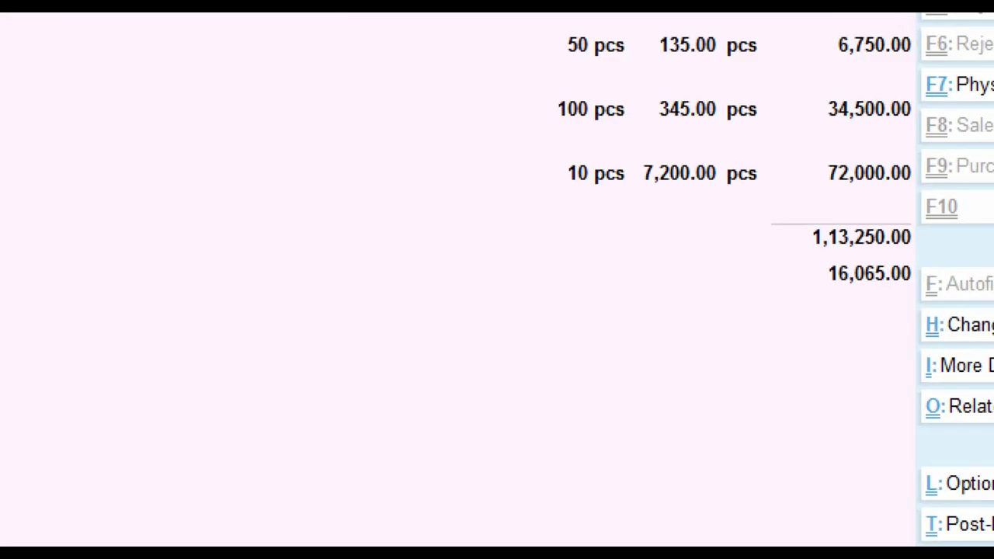
pyautogui.moveTo(812, 254); pyautogui.dragTo(921, 298)
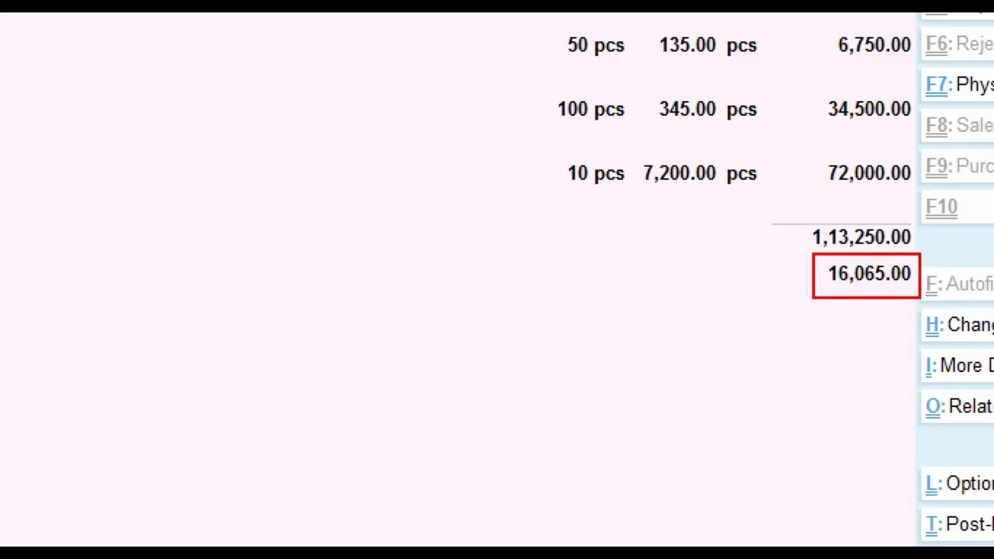
pyautogui.moveTo(783, 206); pyautogui.dragTo(922, 251)
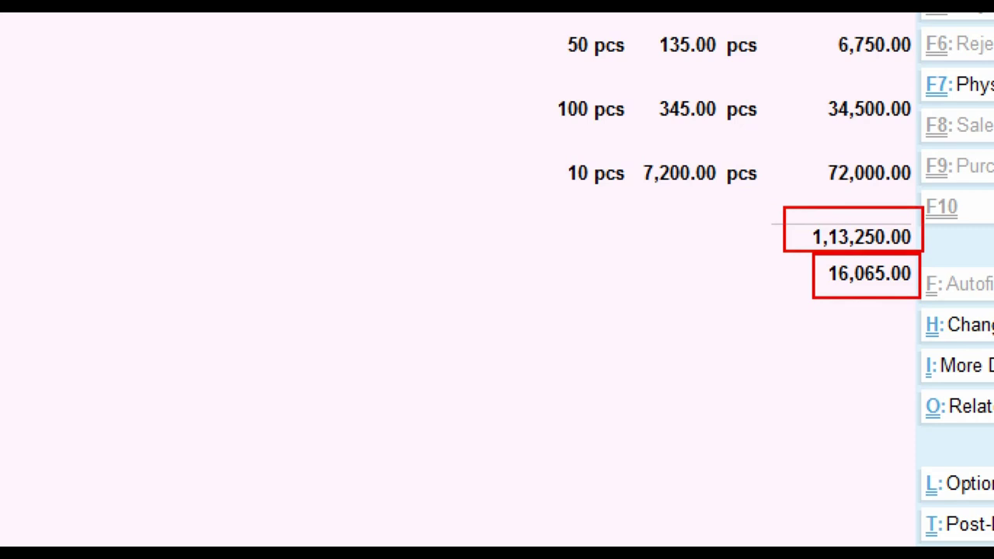
pyautogui.press('Escape')
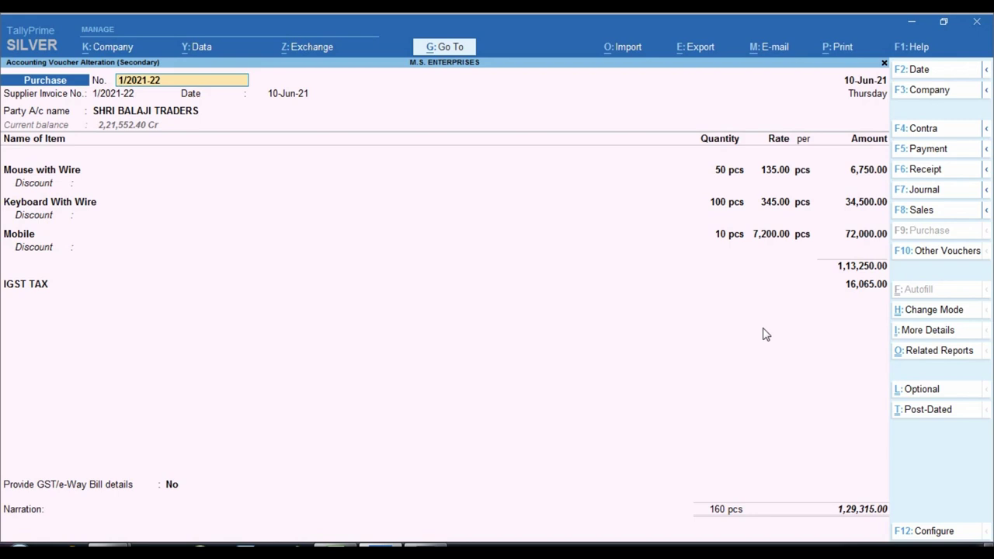
pyautogui.press('Escape')
pyautogui.press('Return')
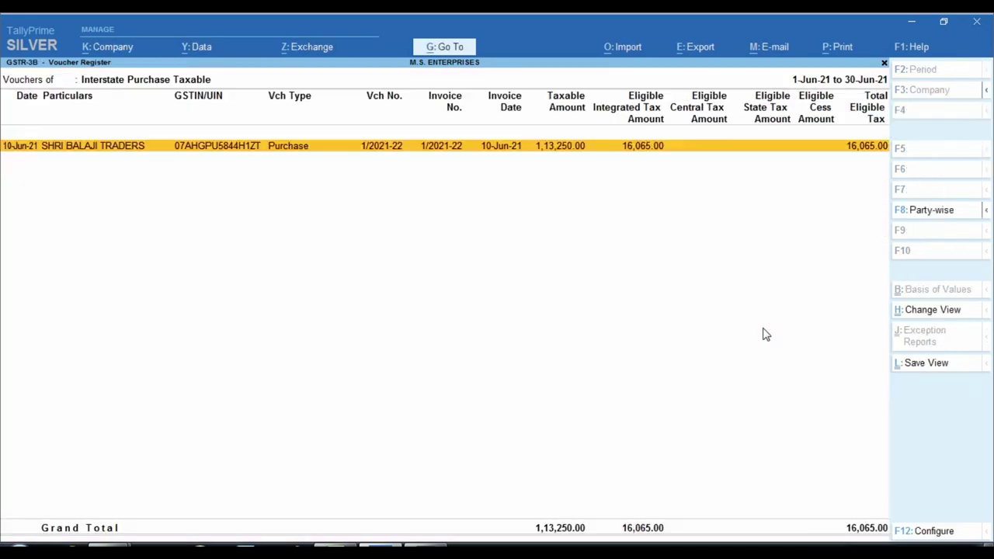
pyautogui.press('Escape')
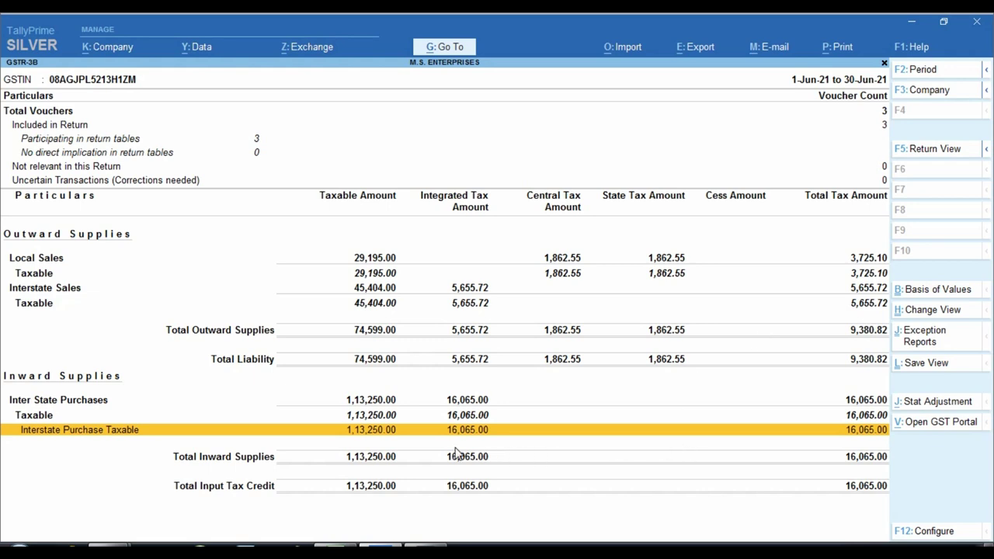
# Step: Fill in June's Input GST Tax (ITC) row in the Excel worksheet with CGST 0, SGST 0 and IGST 16065
pyautogui.press('ctrl')
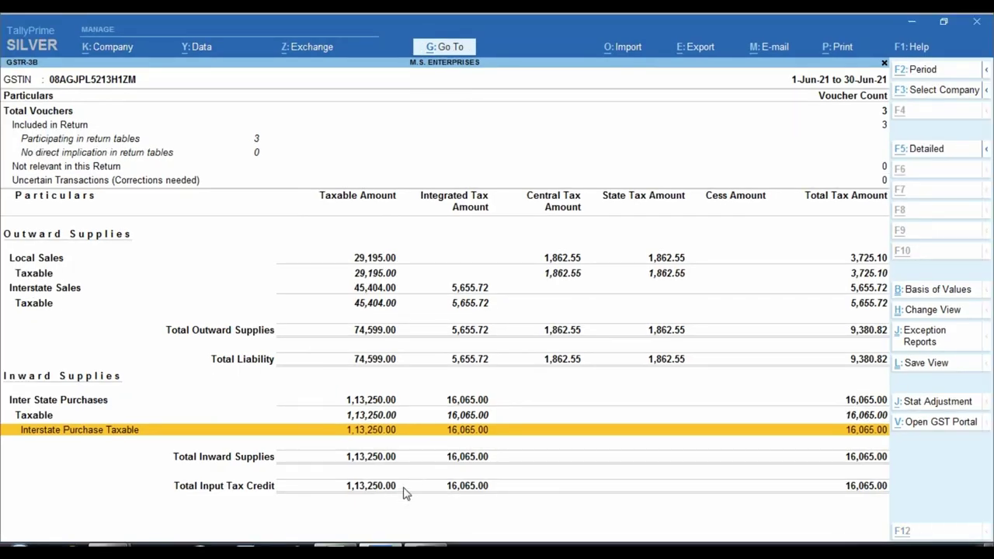
pyautogui.hotkey('alt', 'Tab')
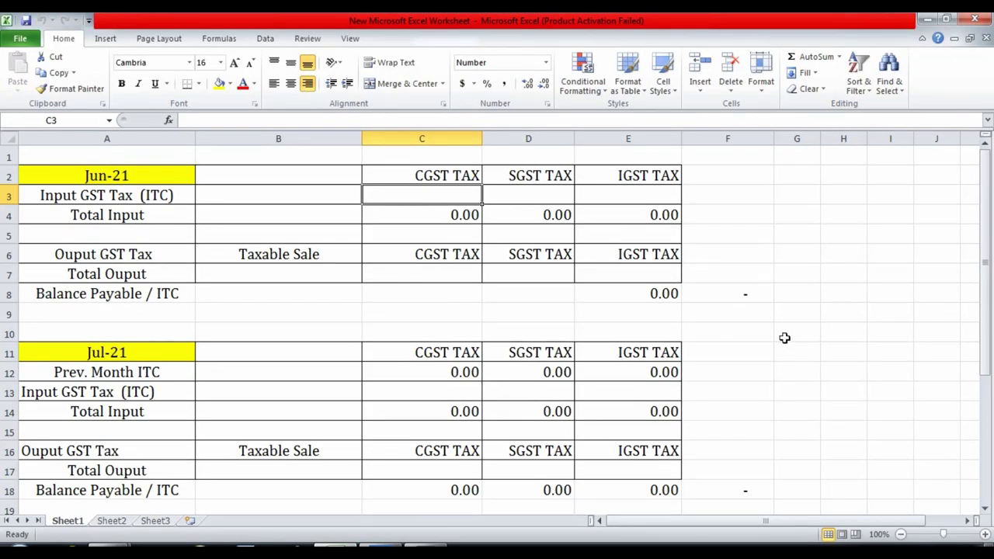
pyautogui.write('0')
pyautogui.press('Tab')
pyautogui.write('0')
pyautogui.press('Tab')
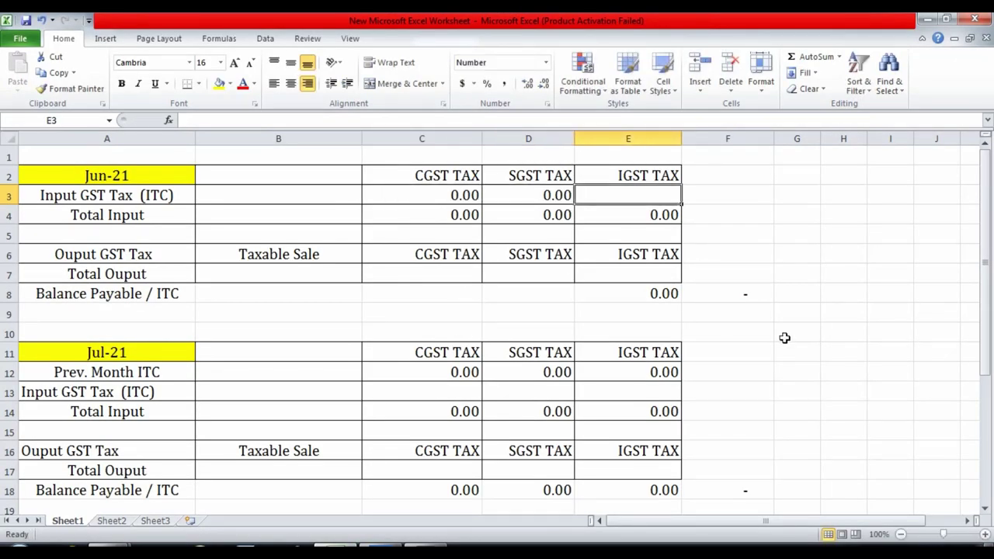
pyautogui.write('16')
pyautogui.hotkey('alt', 'Tab')
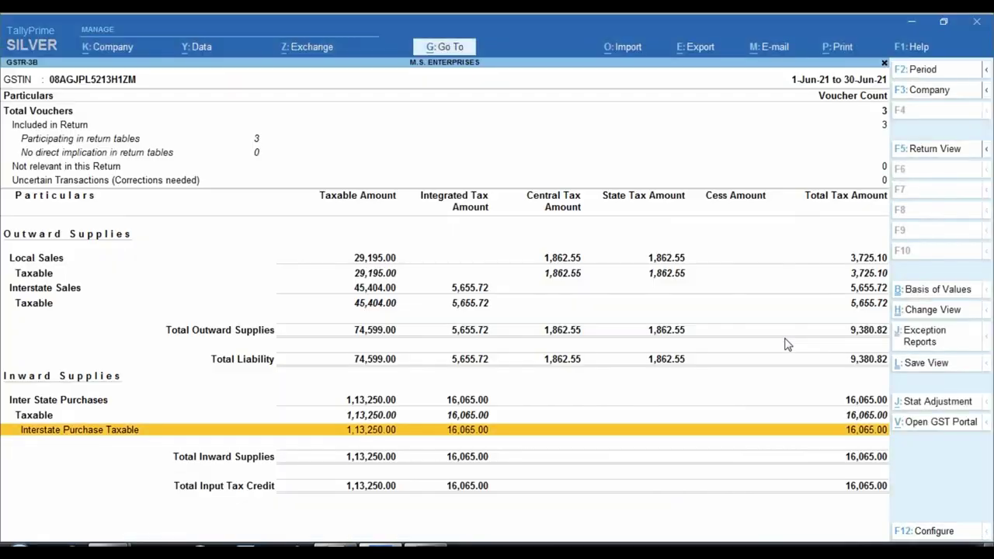
pyautogui.hotkey('alt', 'Tab')
pyautogui.write('065')
pyautogui.press('Return')
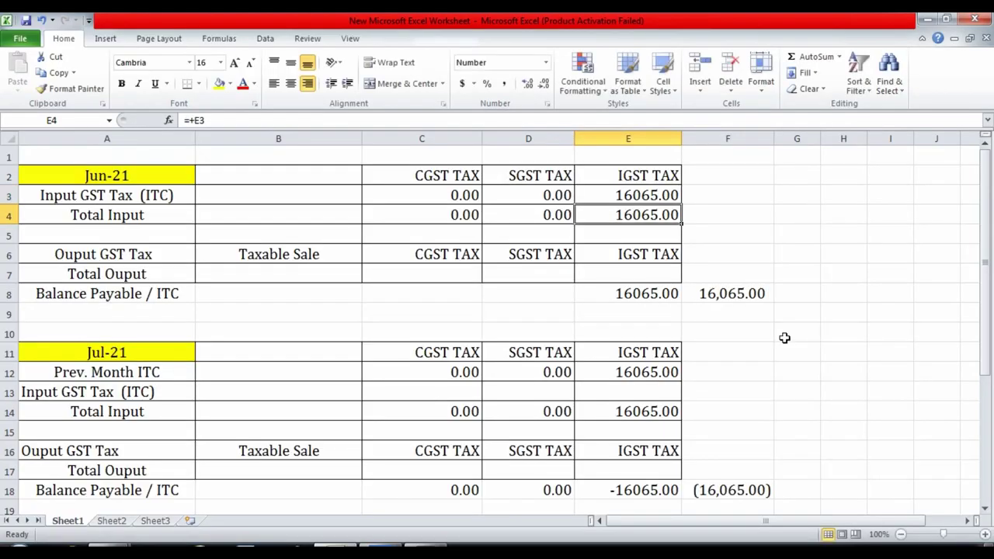
# Step: Review the CGST, SGST and IGST cells of June's Total Input row in the worksheet
pyautogui.press('Left')
pyautogui.press('Left')
pyautogui.press('Left')
pyautogui.press('Right')
pyautogui.press('Right')
pyautogui.press('Left')
pyautogui.press('Right')
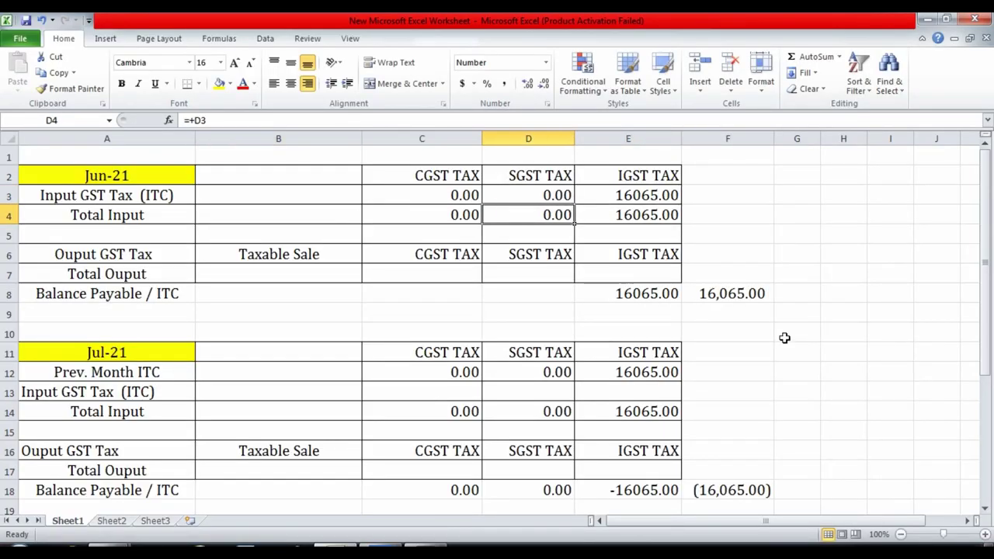
pyautogui.press('Right')
pyautogui.press('Left')
pyautogui.press('Left')
pyautogui.press('Left')
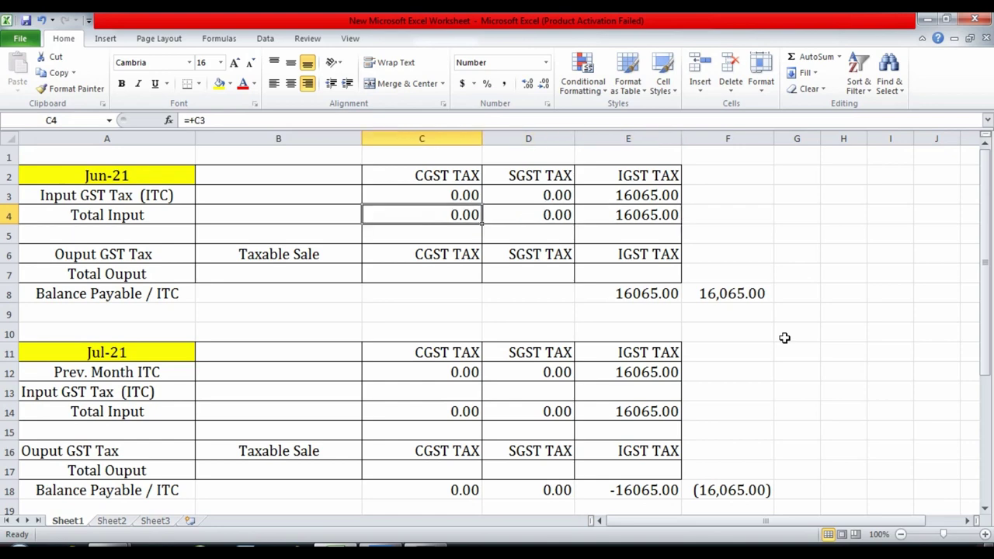
# Step: Take the taxable amount of Total Liability from GSTR-3B and enter 74599 as June's Taxable Sale in the Total Ouput row
pyautogui.press('Down')
pyautogui.press('Down')
pyautogui.press('Down')
pyautogui.press('Right')
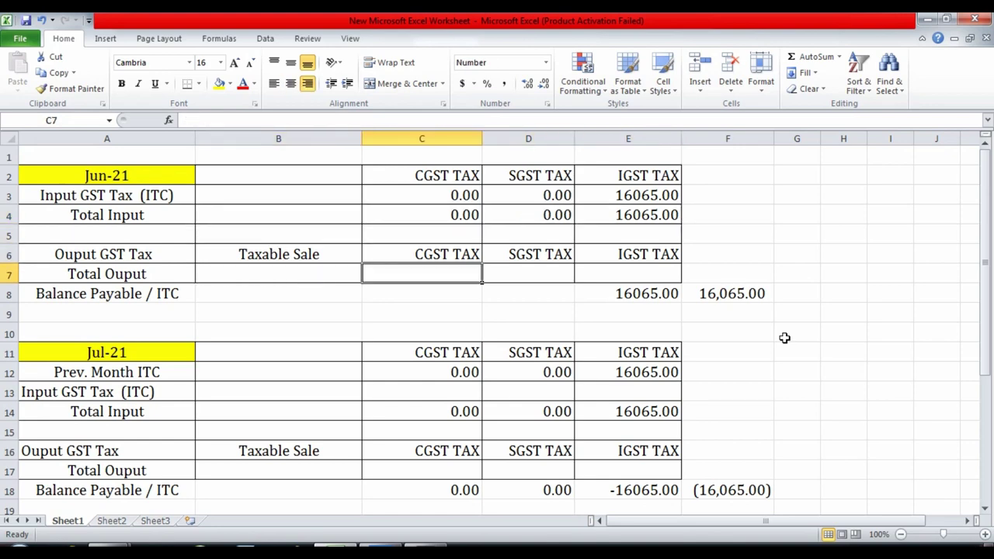
pyautogui.hotkey('alt', 'Tab')
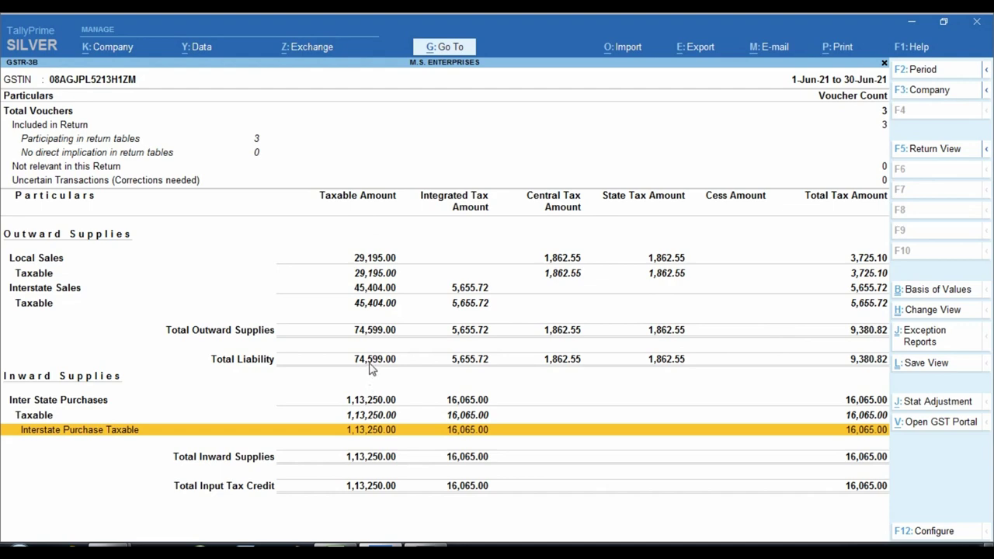
pyautogui.hotkey('alt', 'Tab')
pyautogui.press('Left')
pyautogui.write('74599')
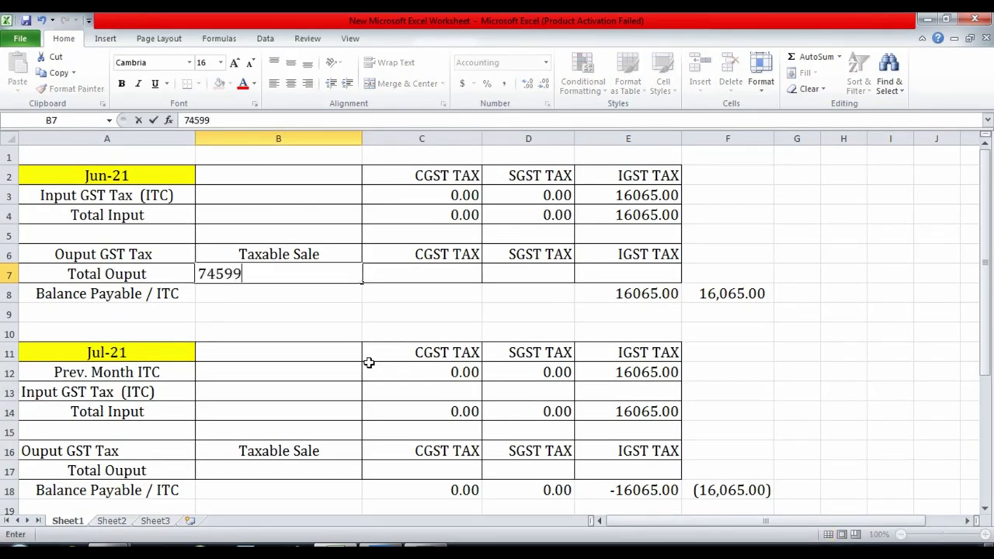
pyautogui.hotkey('ctrl', 'Return')
pyautogui.press('Right')
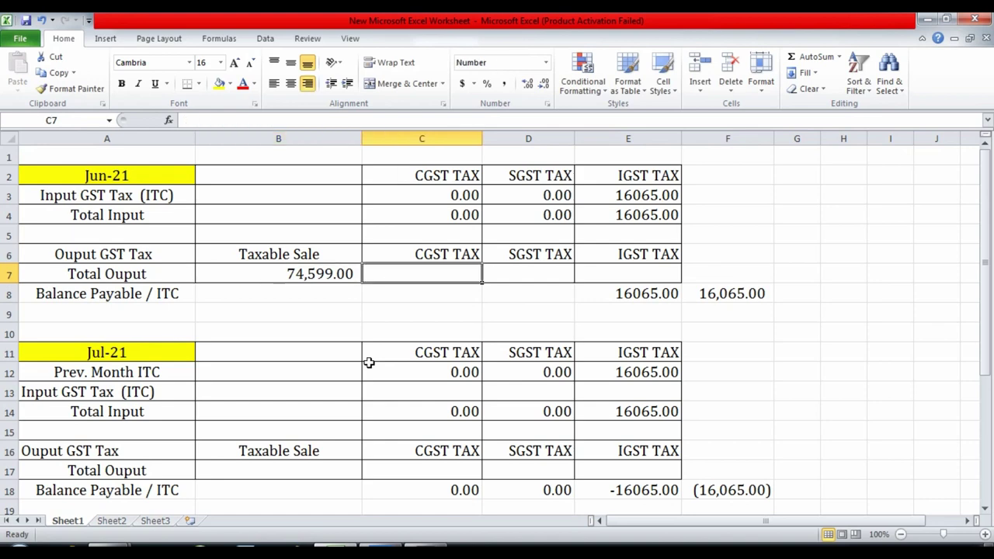
# Step: Switch to TallyPrime and examine the integrated, central and state tax amounts in the Total Liability row of GSTR-3B
pyautogui.hotkey('alt', 'Tab')
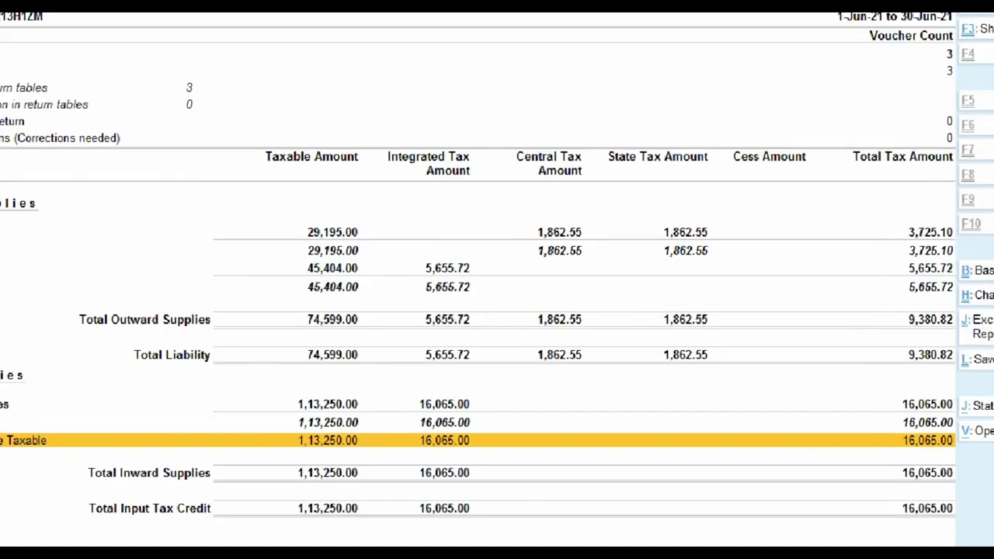
pyautogui.click(575, 297)
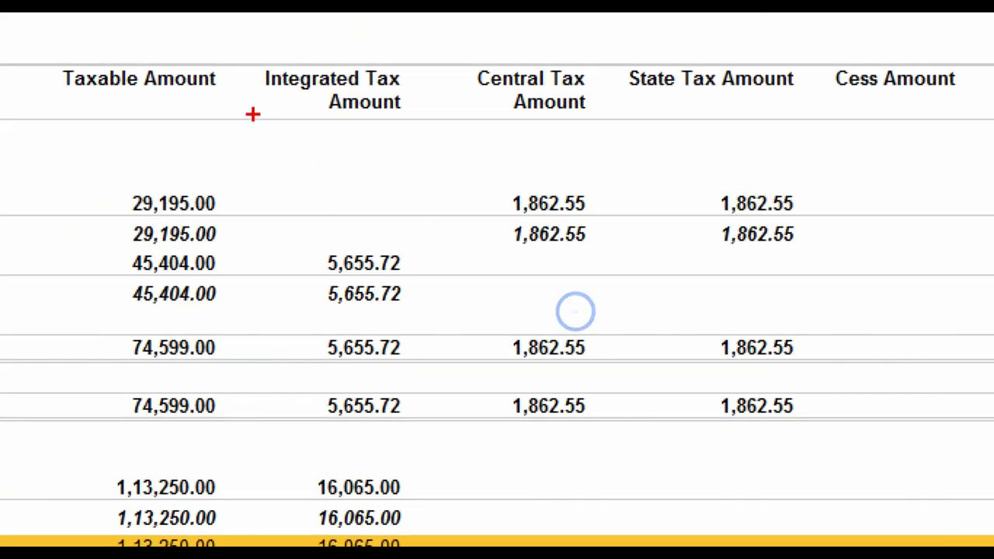
pyautogui.moveTo(373, 135); pyautogui.dragTo(472, 186)
pyautogui.moveTo(406, 127); pyautogui.dragTo(428, 133)
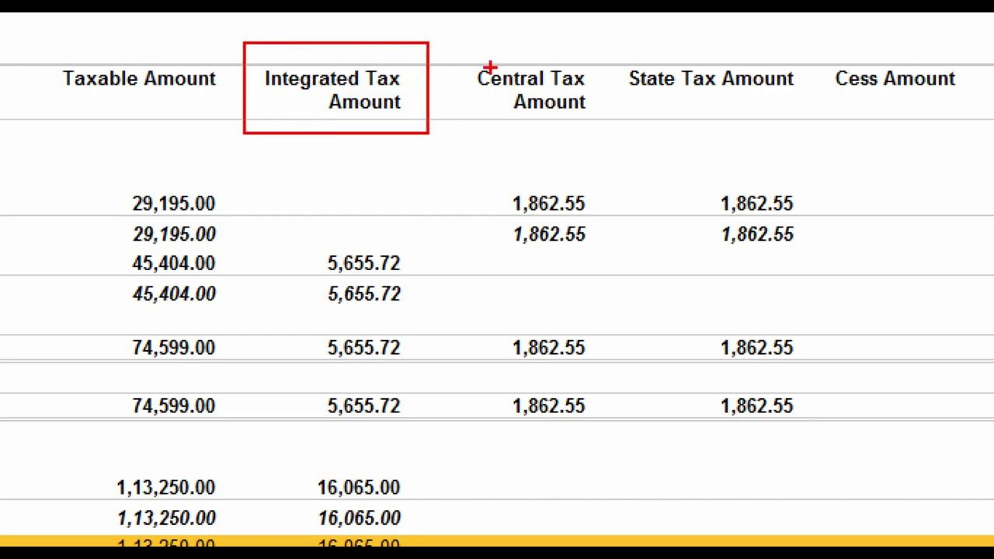
pyautogui.moveTo(451, 52)
pyautogui.mouseDown()
pyautogui.moveTo(510, 96)
pyautogui.moveTo(605, 133)
pyautogui.mouseUp()
pyautogui.moveTo(619, 52); pyautogui.dragTo(823, 124)
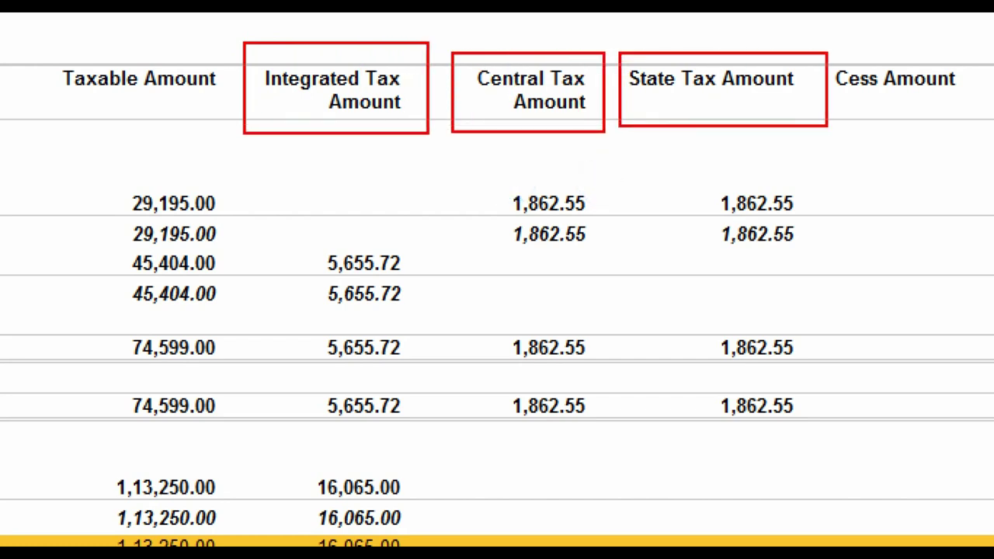
pyautogui.moveTo(287, 386)
pyautogui.mouseDown()
pyautogui.moveTo(366, 415)
pyautogui.moveTo(836, 420)
pyautogui.mouseUp()
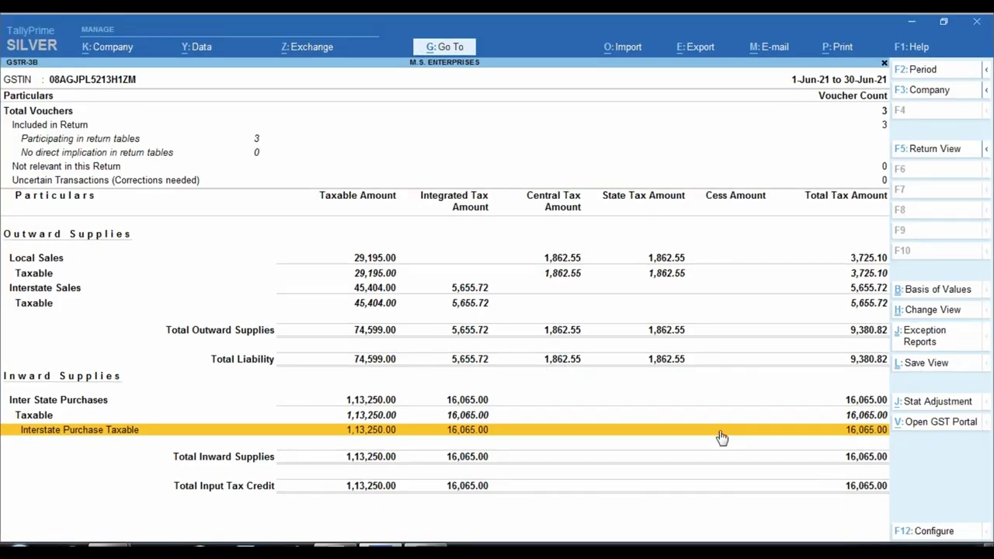
# Step: Copy the central and state tax of Total Liability from GSTR-3B into June's Total Ouput row: CGST 1862.55 and SGST 1862.55
pyautogui.hotkey('alt', 'Tab')
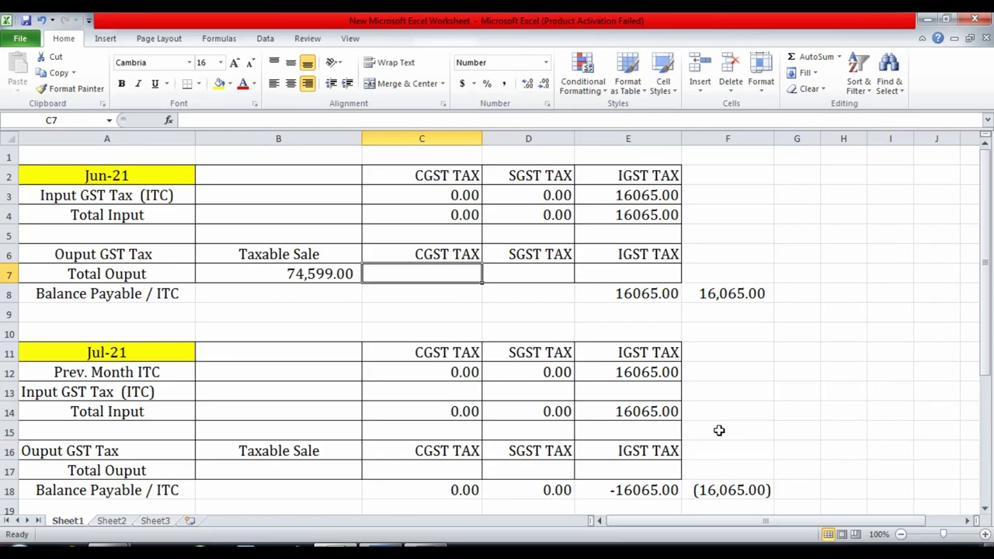
pyautogui.write('1')
pyautogui.hotkey('alt', 'Tab')
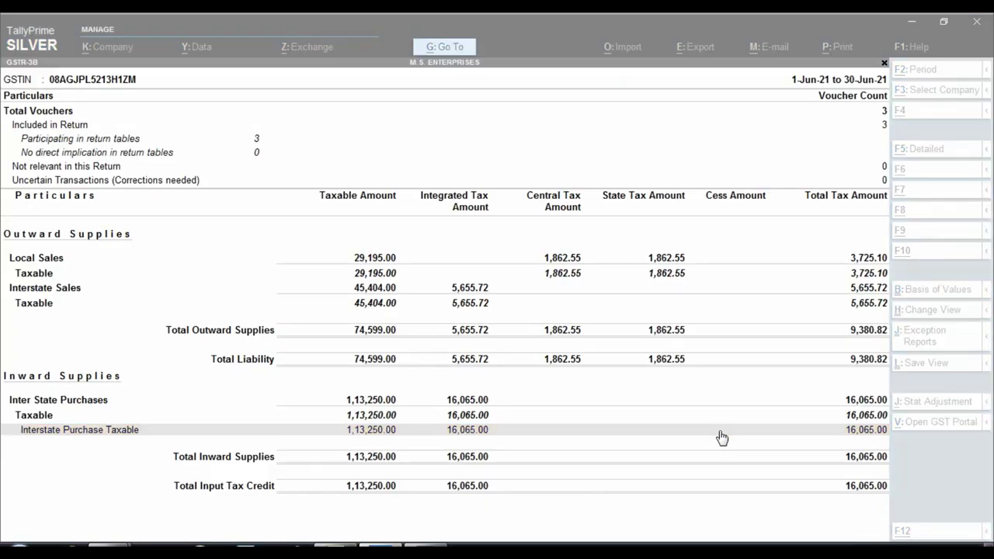
pyautogui.hotkey('alt', 'Tab')
pyautogui.write('8')
pyautogui.hotkey('alt', 'Tab')
pyautogui.hotkey('alt', 'Tab')
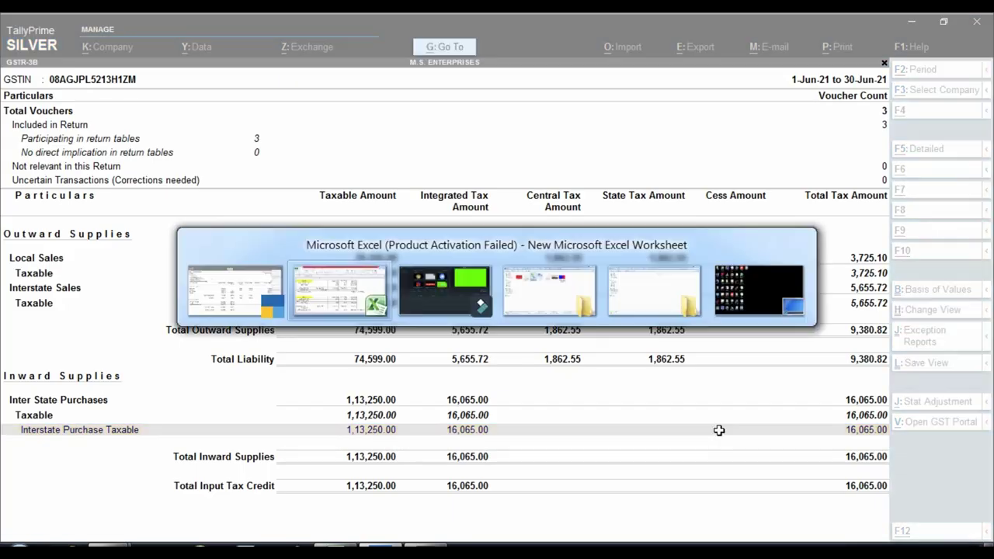
pyautogui.write('62.55')
pyautogui.press('Tab')
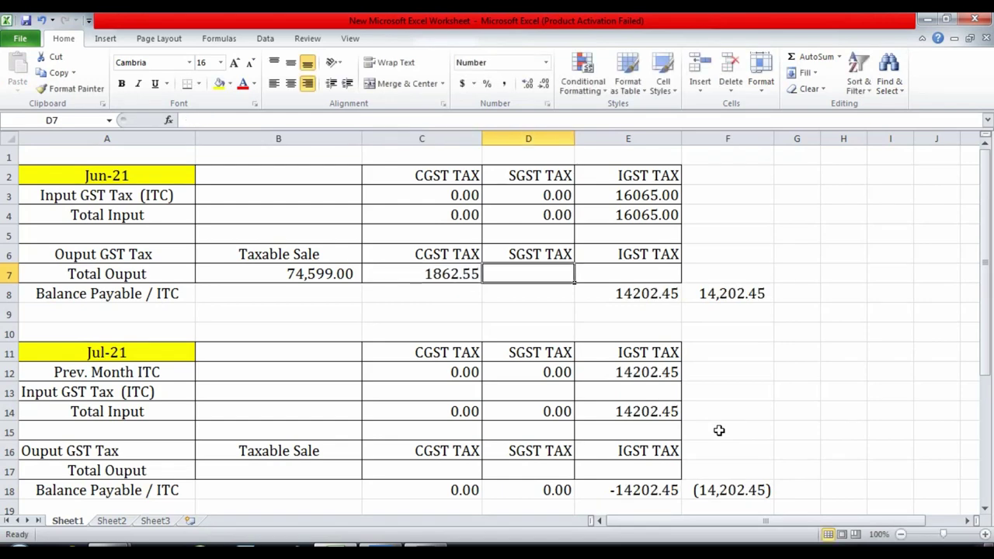
pyautogui.write('1862.55')
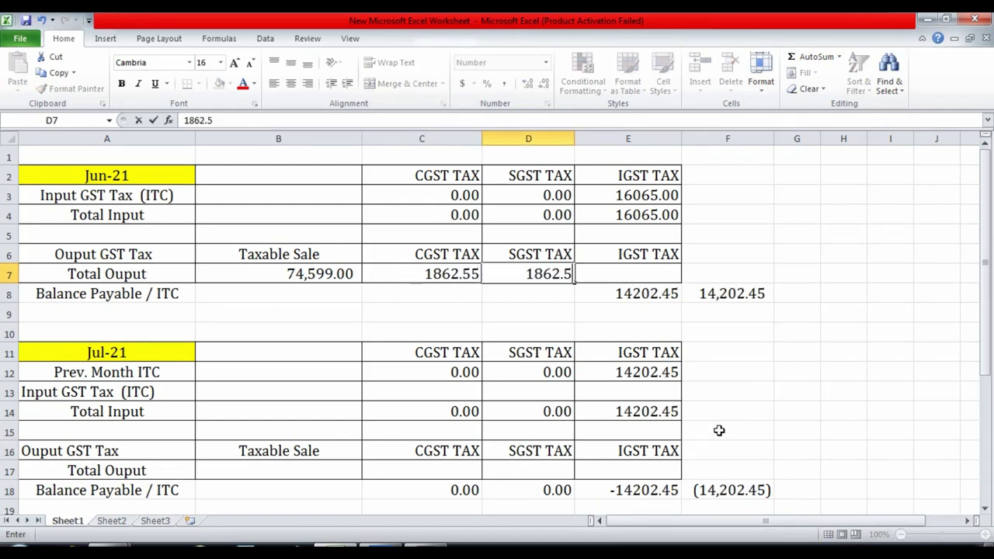
pyautogui.press('Tab')
# Step: Take the integrated tax amount of Total Liability from TallyPrime and enter 5655.72 as IGST in June's Total Ouput row in Excel
pyautogui.hotkey('alt', 'Tab')
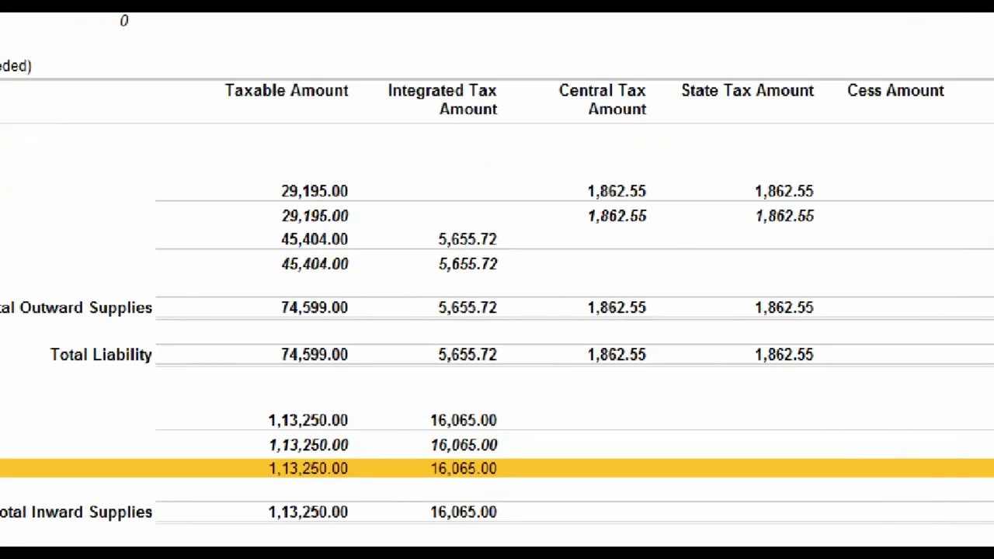
pyautogui.click(473, 367)
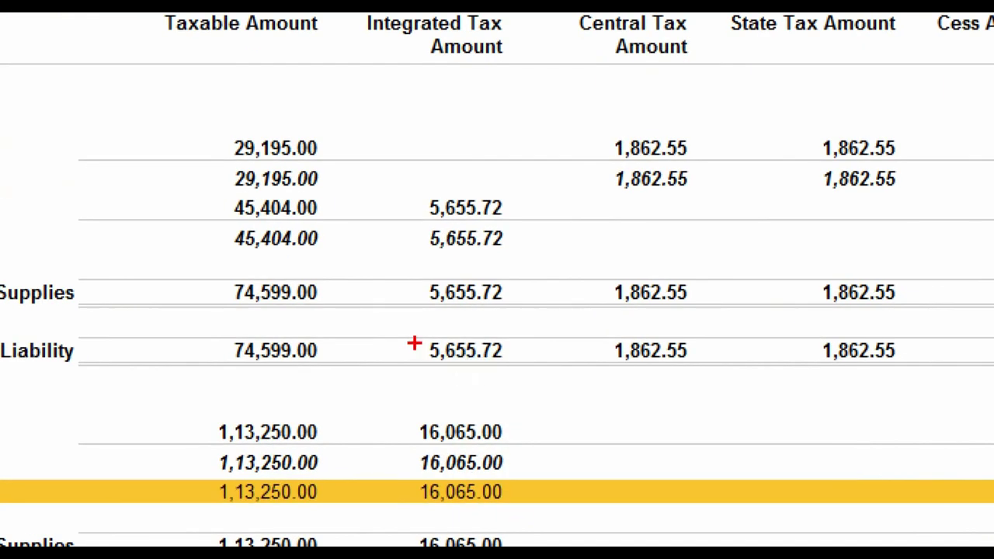
pyautogui.hotkey('alt', 'Tab')
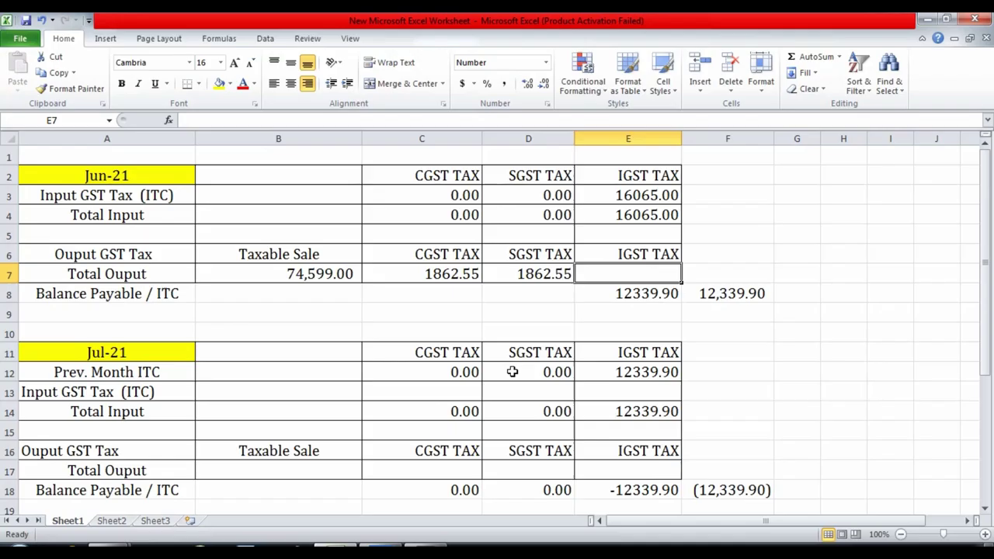
pyautogui.write('5655.72')
pyautogui.press('Return')
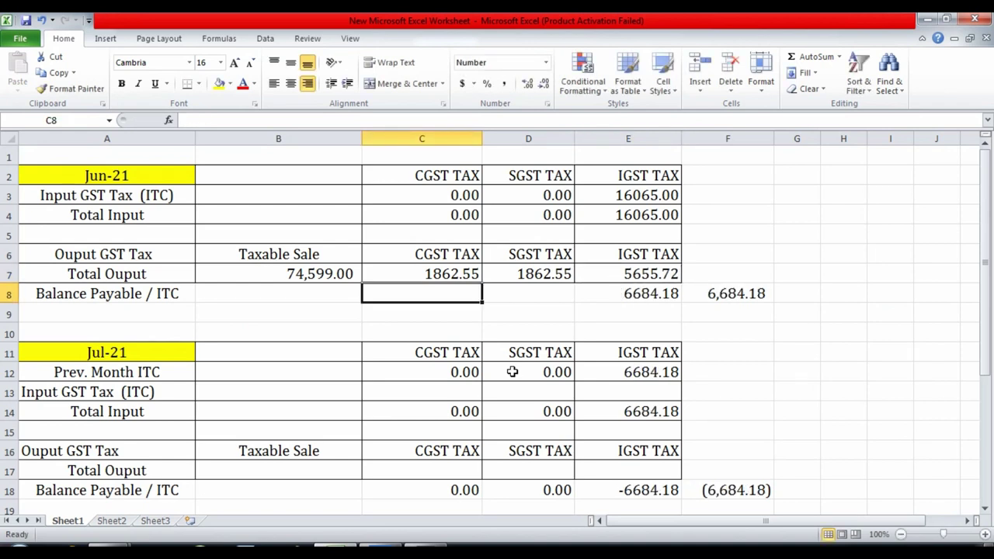
# Step: Clear the IGST cell of June's Balance Payable / ITC row and review the tax cells of the Total Ouput row
pyautogui.click(640, 299)
pyautogui.press('Delete')
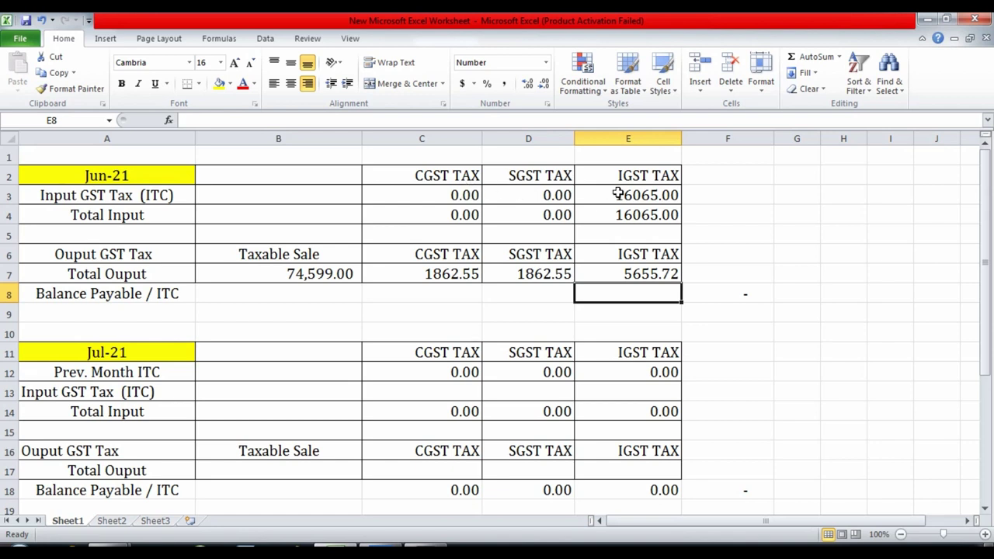
pyautogui.click(429, 280)
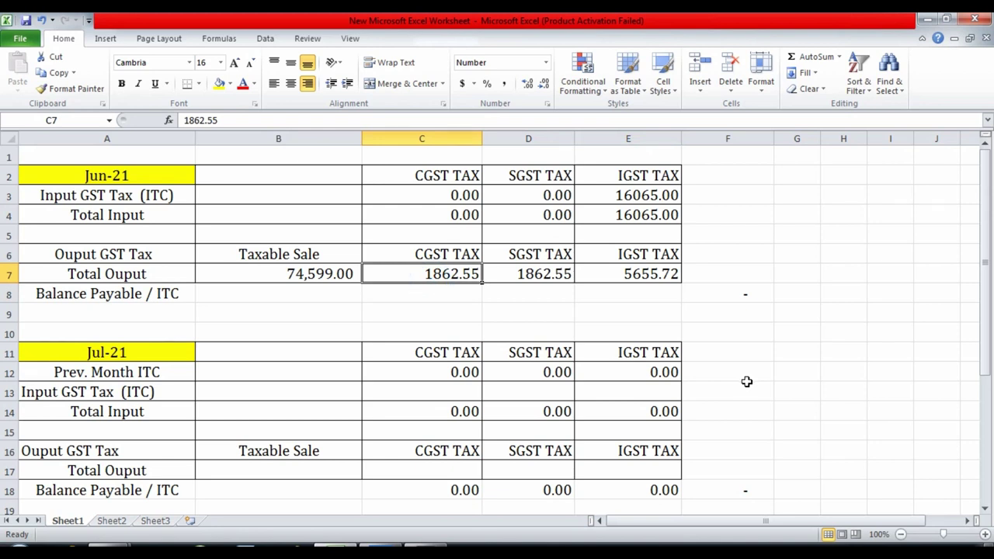
pyautogui.press('Right')
pyautogui.press('Right')
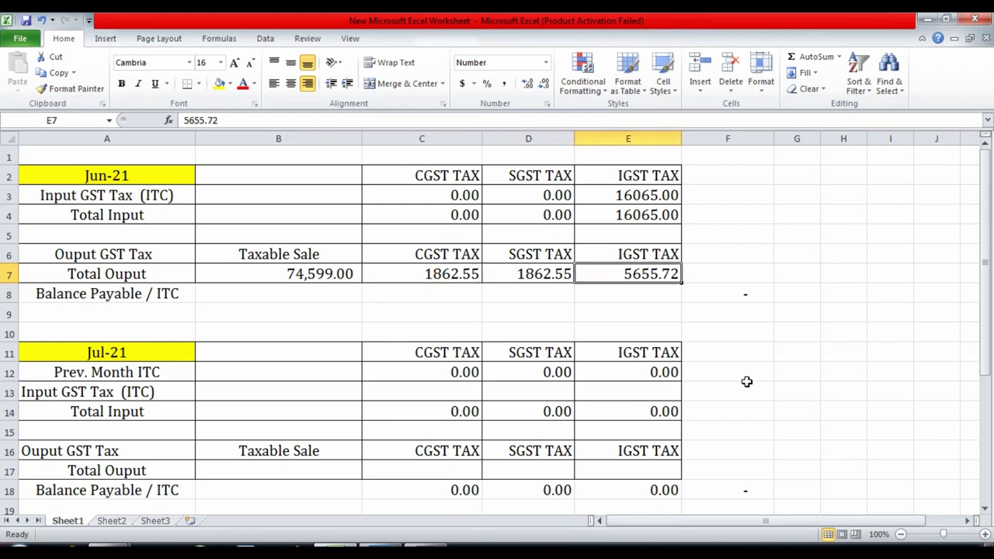
# Step: Enter the formula +C7-C3 in C8 to calculate June's CGST balance as output minus input tax
pyautogui.press('Down')
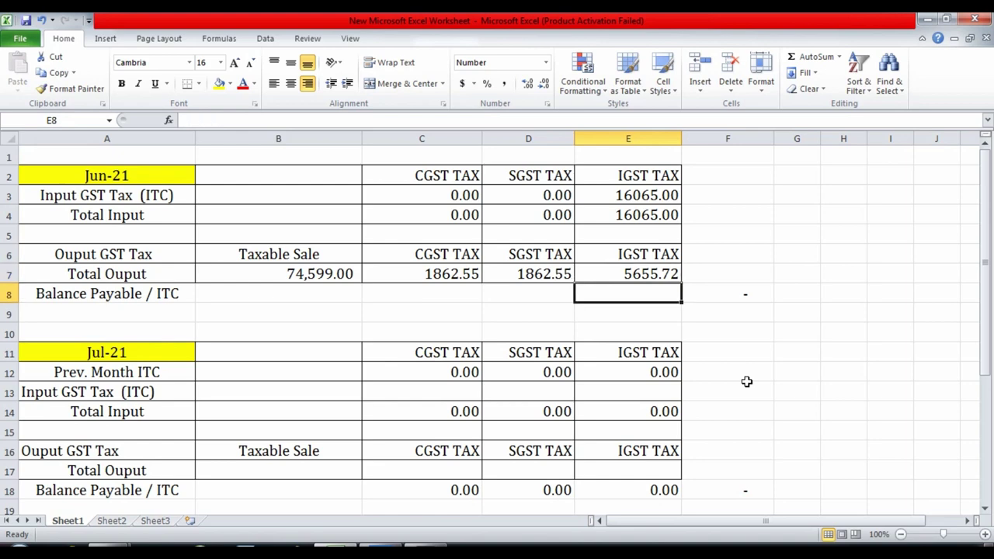
pyautogui.press('Left')
pyautogui.press('Left')
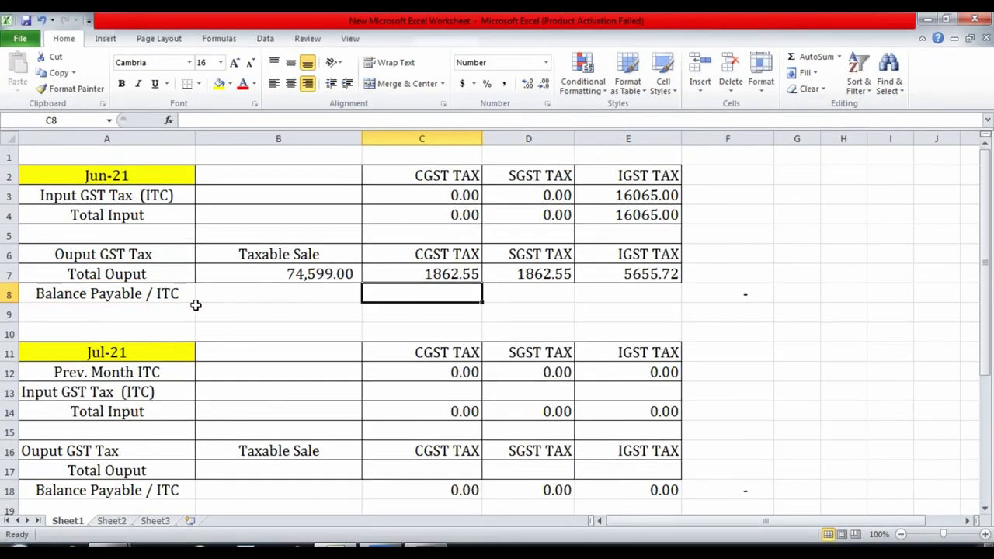
pyautogui.write('+')
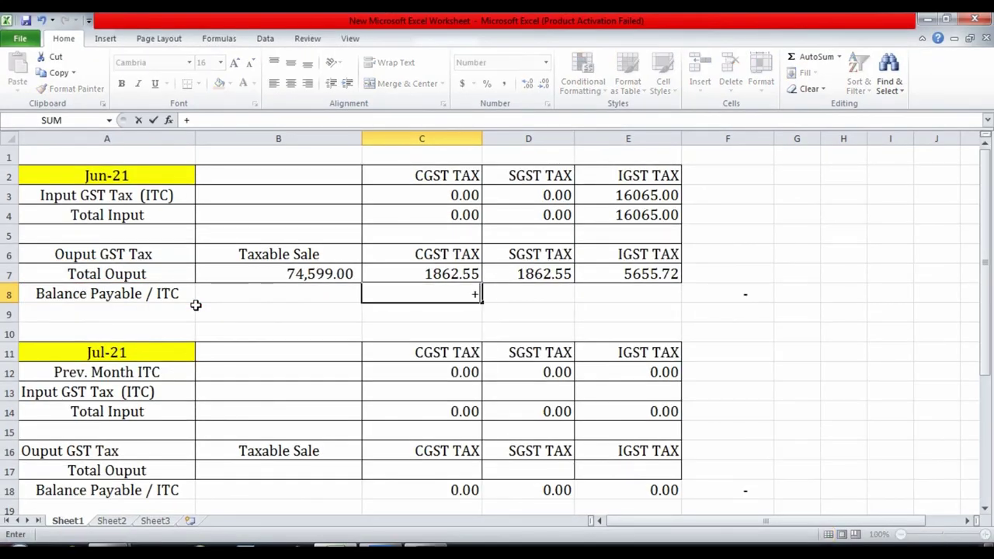
pyautogui.press('Up')
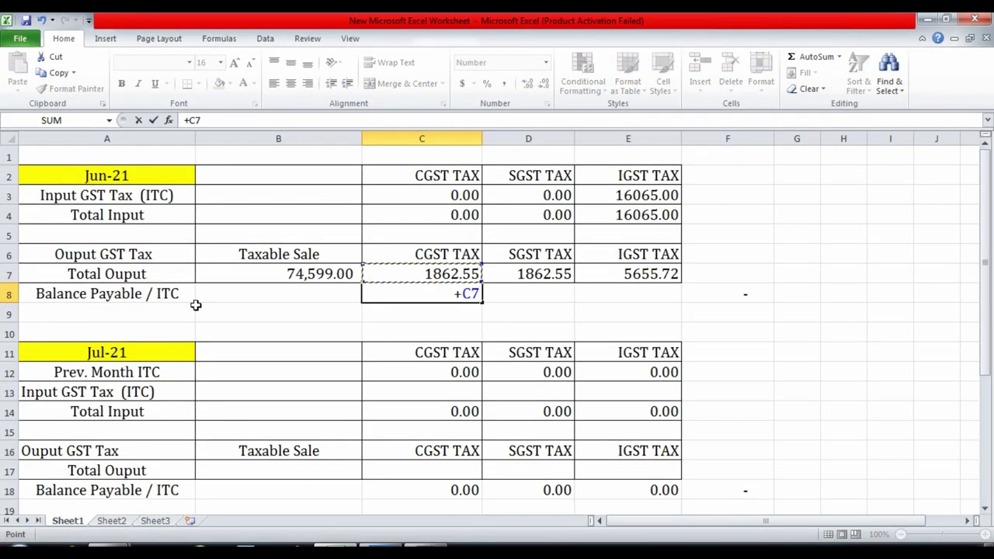
pyautogui.write('-')
pyautogui.press('Up')
pyautogui.press('Up')
pyautogui.press('Up')
pyautogui.press('Up')
pyautogui.press('Up')
pyautogui.press('Return')
pyautogui.press('Up')
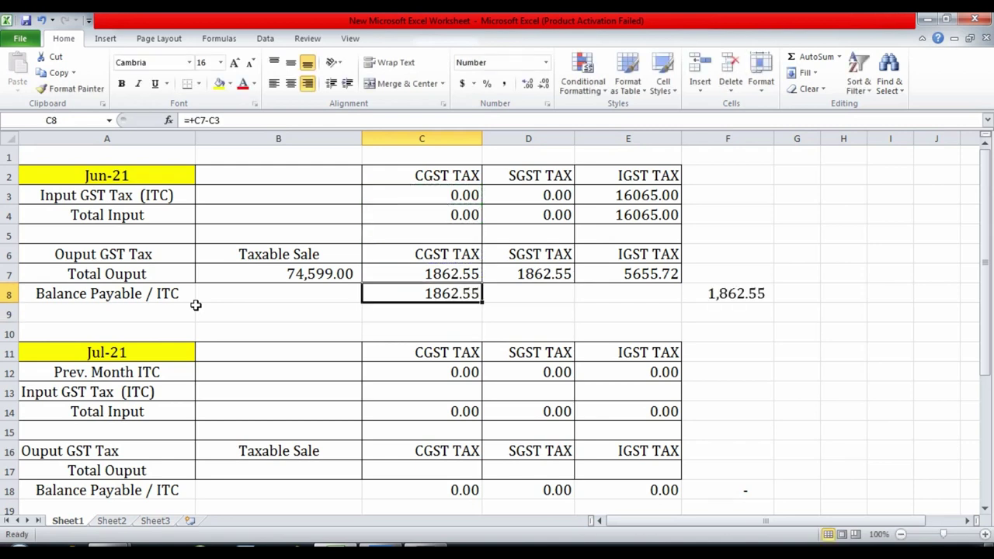
# Step: Copy June's CGST balance formula into the SGST cell D8 of the Balance Payable / ITC row
pyautogui.hotkey('ctrl', 'c')
pyautogui.press('Right')
pyautogui.hotkey('ctrl', 'v')
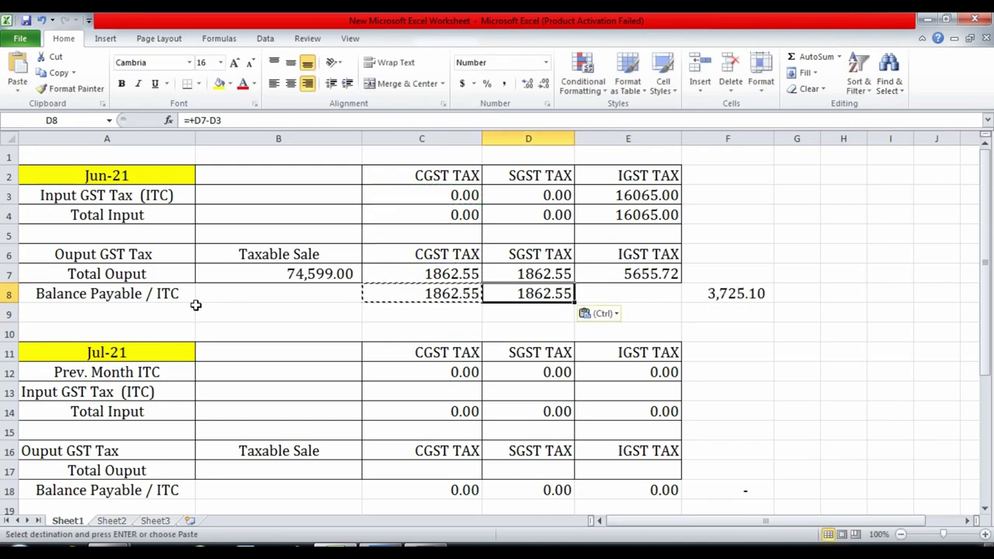
pyautogui.press('Escape')
# Step: Enter the formula +E7-E4 in E8 to calculate June's IGST balance as total output minus total input
pyautogui.press('Right')
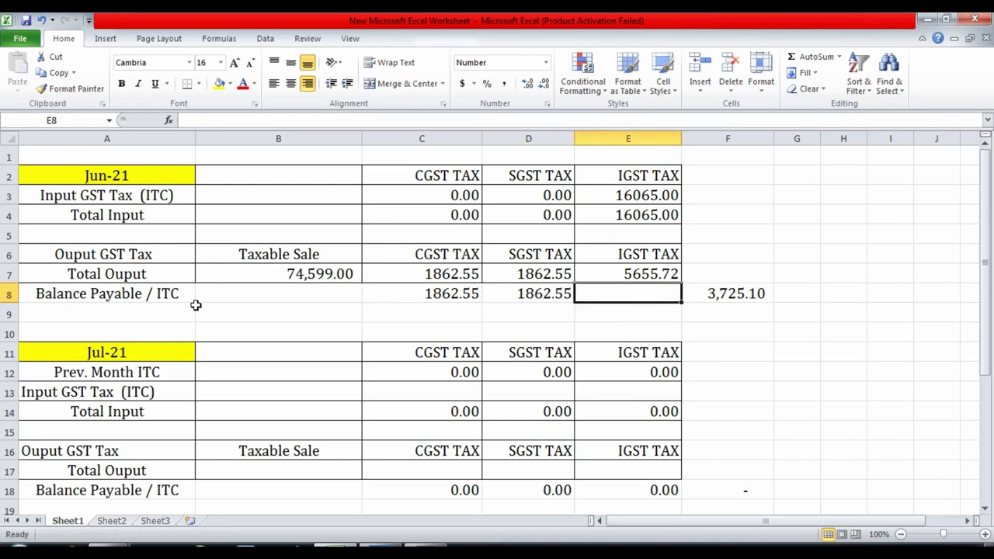
pyautogui.write('+')
pyautogui.press('Up')
pyautogui.press('Up')
pyautogui.press('Down')
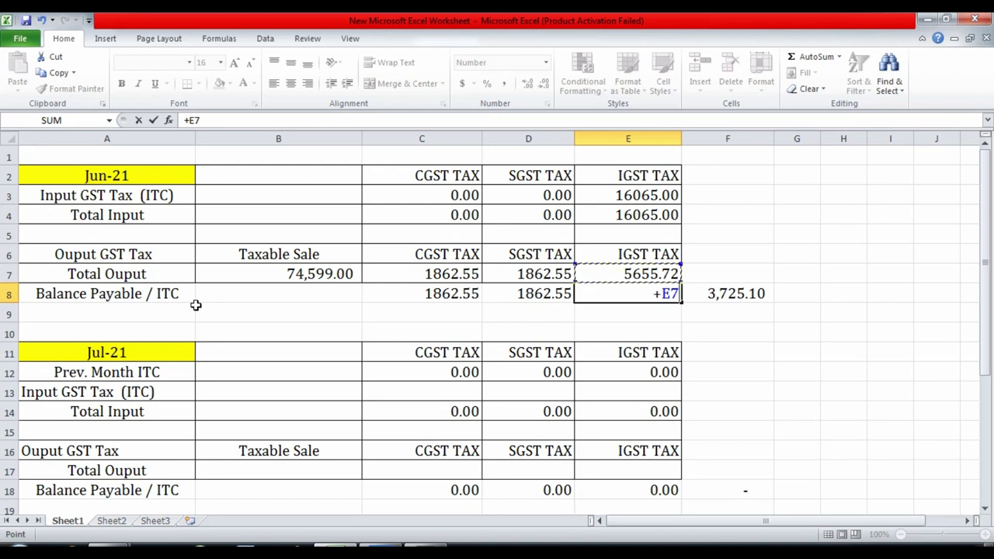
pyautogui.write('-')
pyautogui.press('Up')
pyautogui.press('Up')
pyautogui.press('Up')
pyautogui.press('Up')
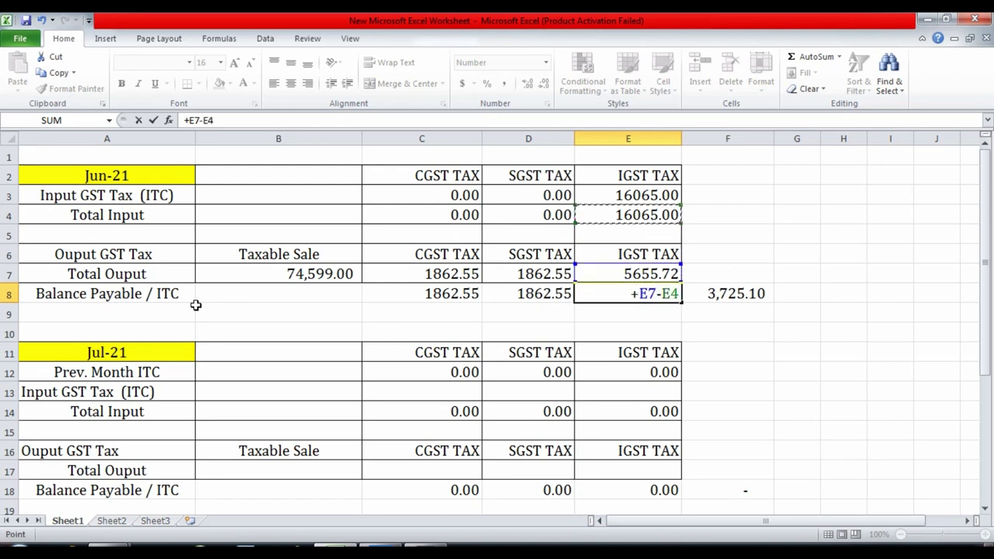
pyautogui.press('Return')
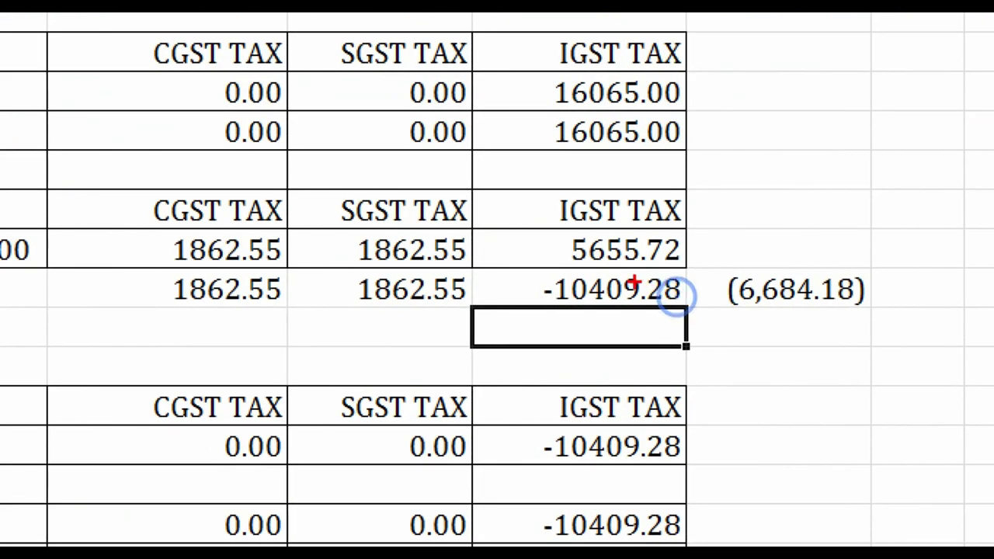
# Step: Review the IGST, CGST and SGST amounts in June's Balance Payable / ITC row
pyautogui.moveTo(507, 264)
pyautogui.mouseDown()
pyautogui.moveTo(595, 304)
pyautogui.moveTo(697, 312)
pyautogui.mouseUp()
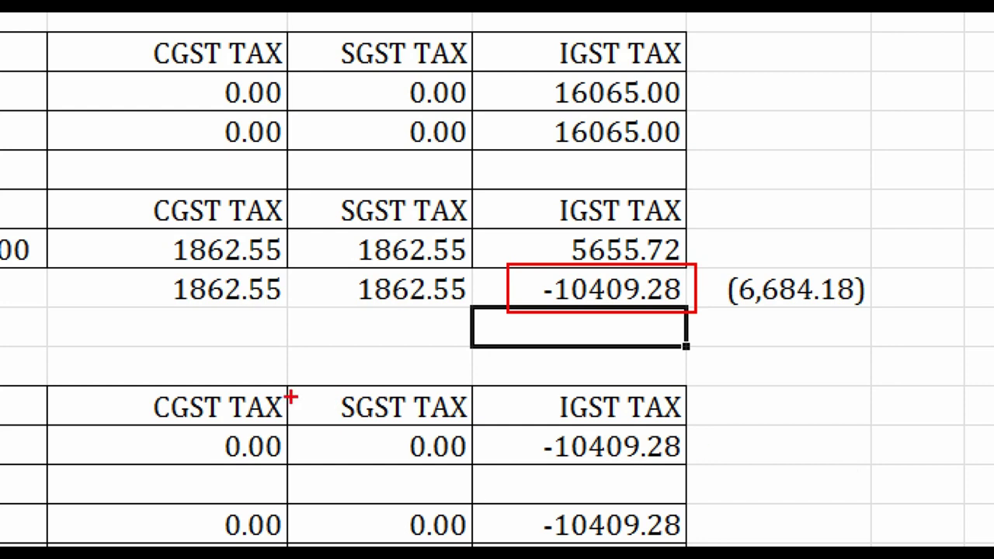
pyautogui.moveTo(109, 268)
pyautogui.mouseDown()
pyautogui.moveTo(181, 288)
pyautogui.moveTo(473, 311)
pyautogui.mouseUp()
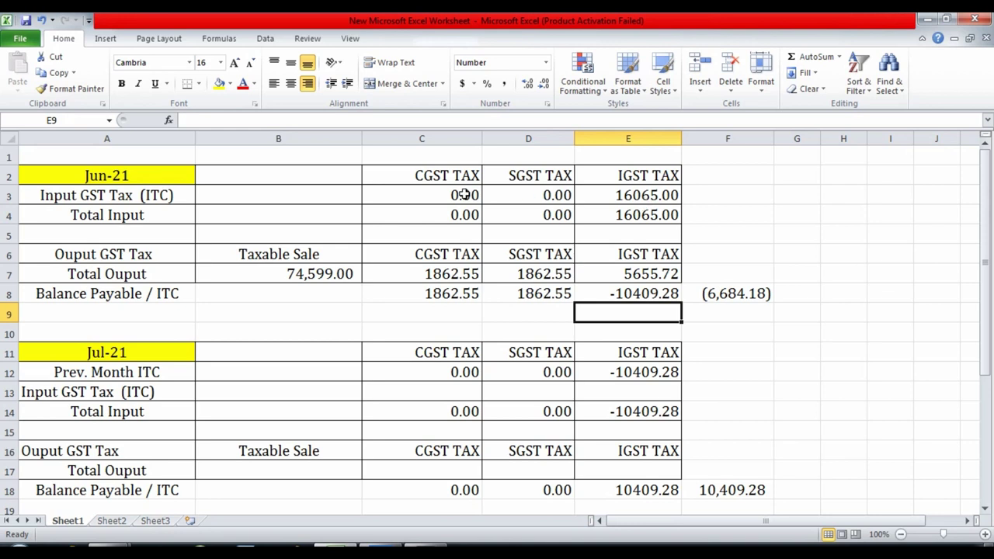
pyautogui.click(431, 175)
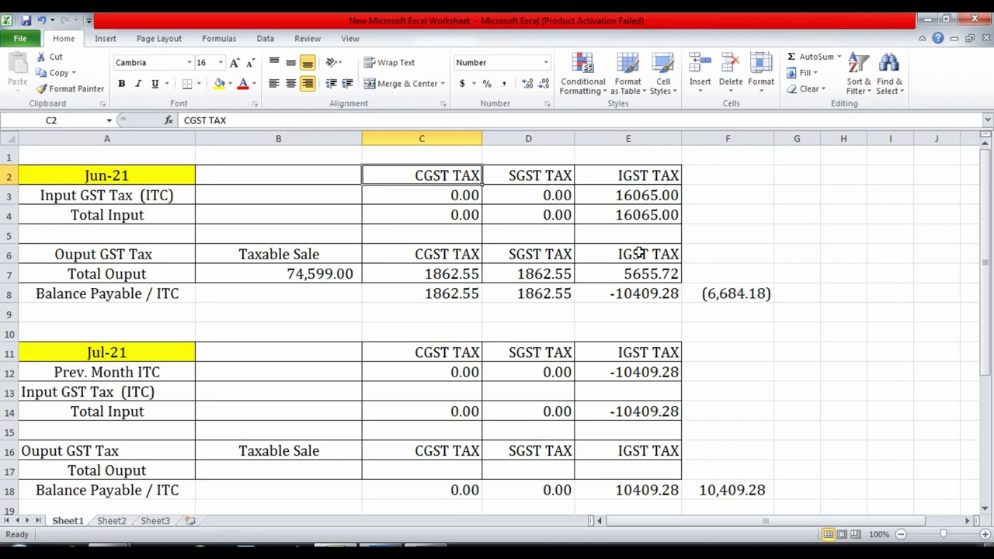
pyautogui.click(643, 294)
pyautogui.click(431, 297)
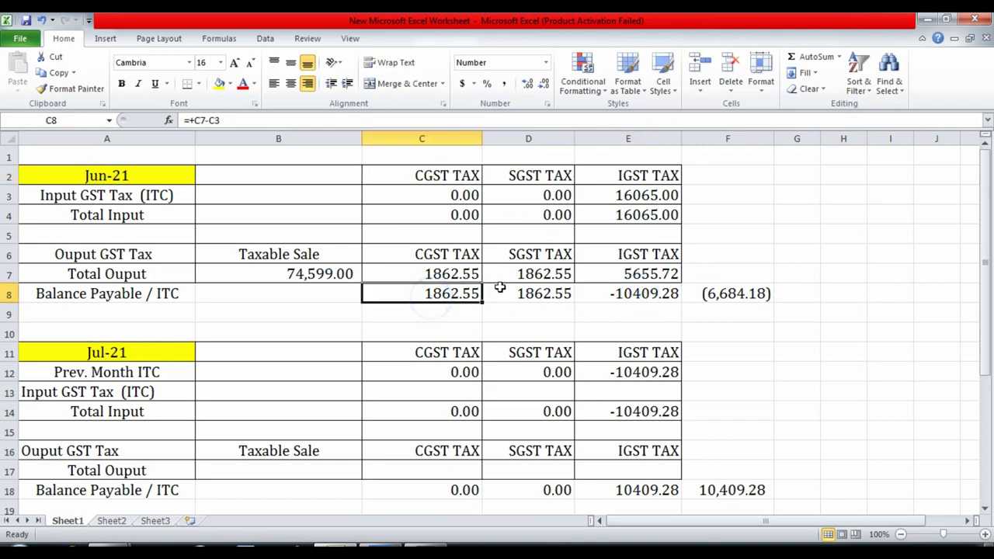
pyautogui.click(517, 296)
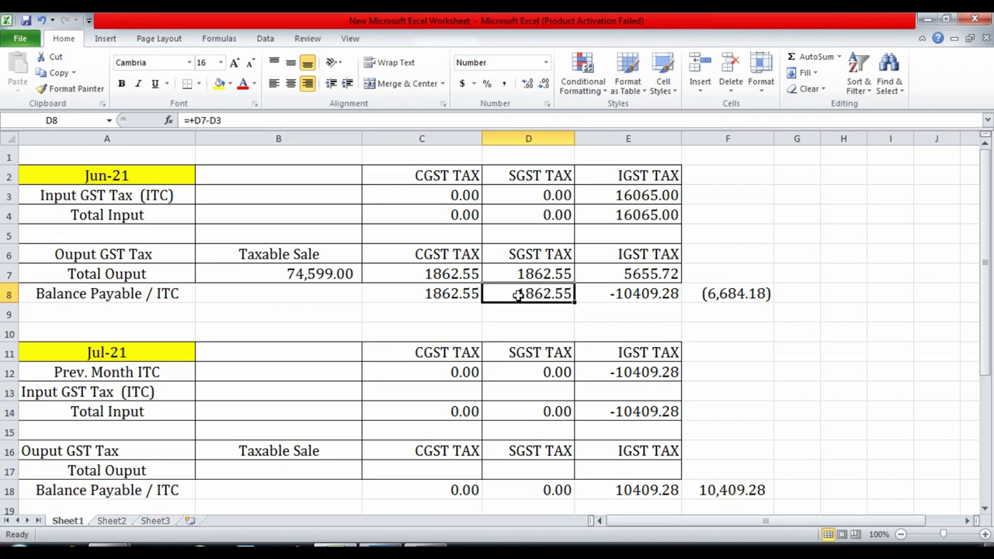
pyautogui.click(646, 314)
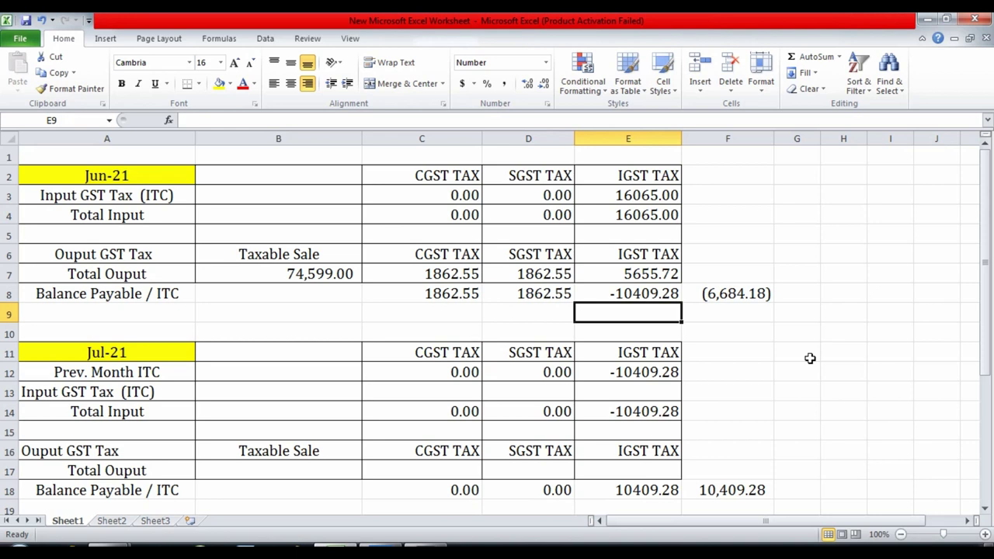
# Step: Clear the overall total in F8 beside June's Balance Payable / ITC row
pyautogui.click(734, 292)
pyautogui.press('Delete')
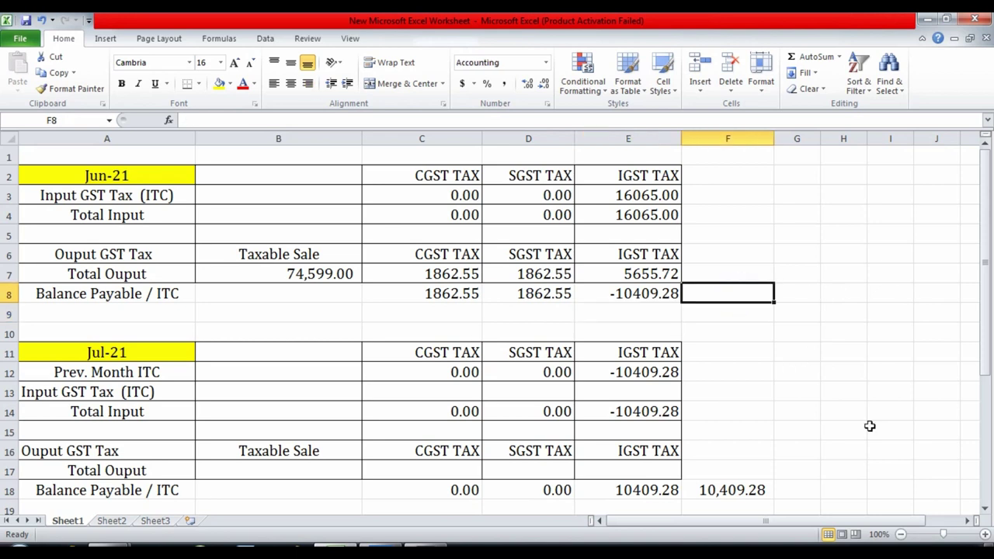
pyautogui.press('Left')
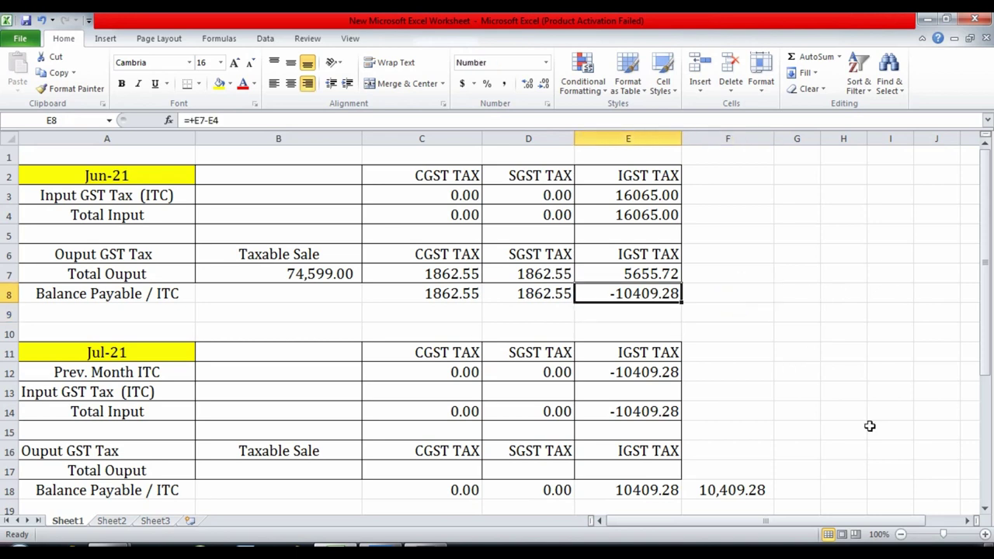
pyautogui.press('Right')
pyautogui.write('+')
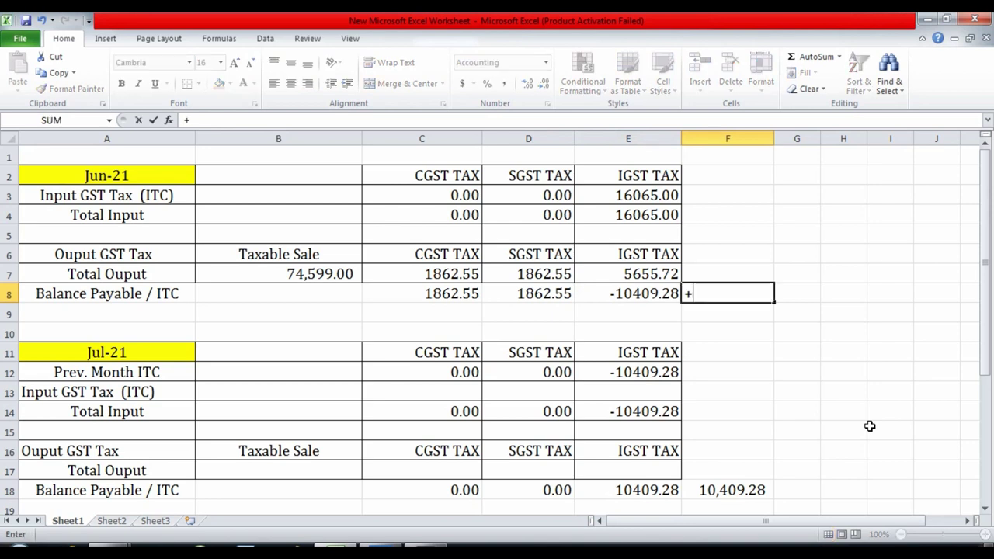
pyautogui.press('Left')
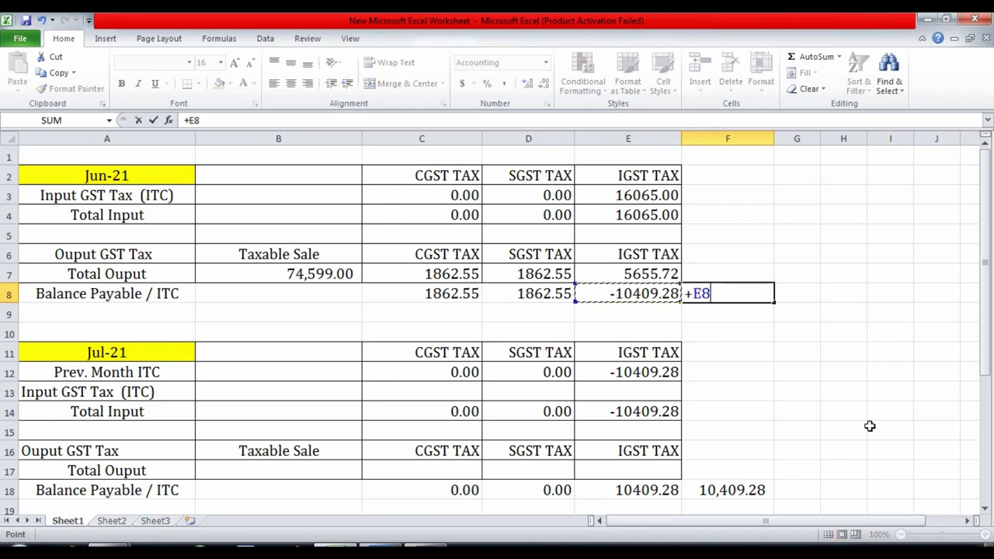
pyautogui.press('Escape')
# Step: Select June's CGST and SGST balances in C8:D8 to check their sum
pyautogui.press('Left')
pyautogui.press('Left')
pyautogui.press('Left')
pyautogui.hotkey('shift', 'Right')
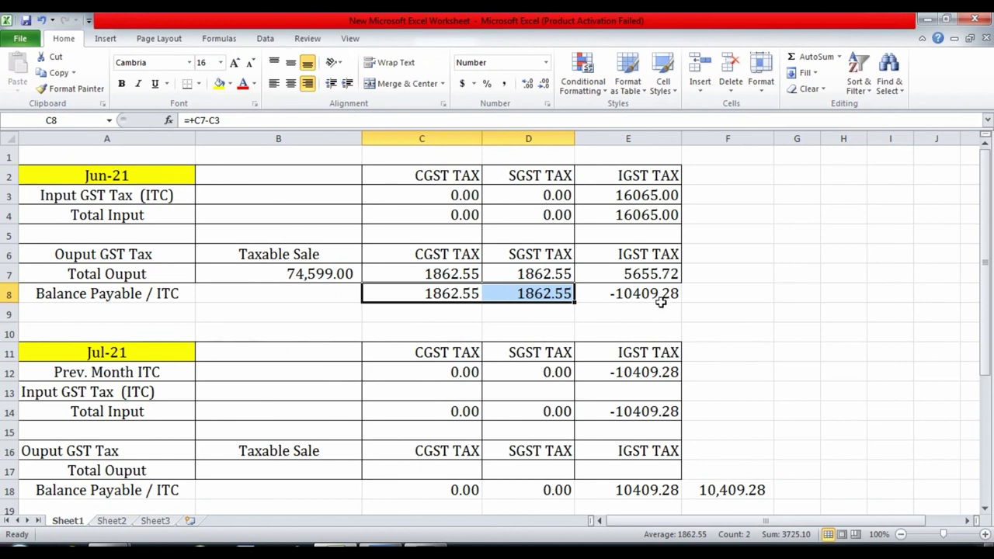
# Step: Try to calculate June's overall balance in F8 with the formula +E8-C8-D8
pyautogui.click(723, 295)
pyautogui.write('+')
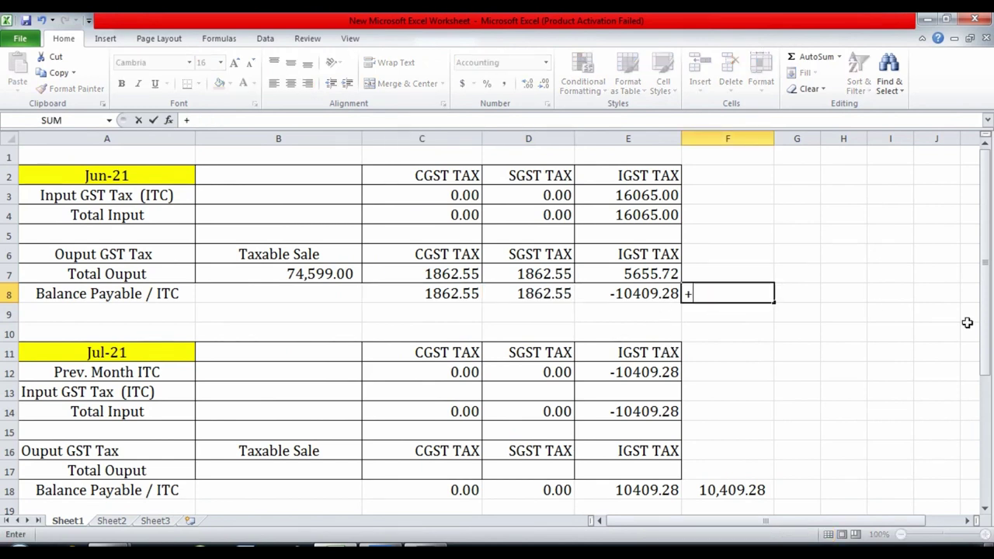
pyautogui.press('Left')
pyautogui.write('-')
pyautogui.press('Left')
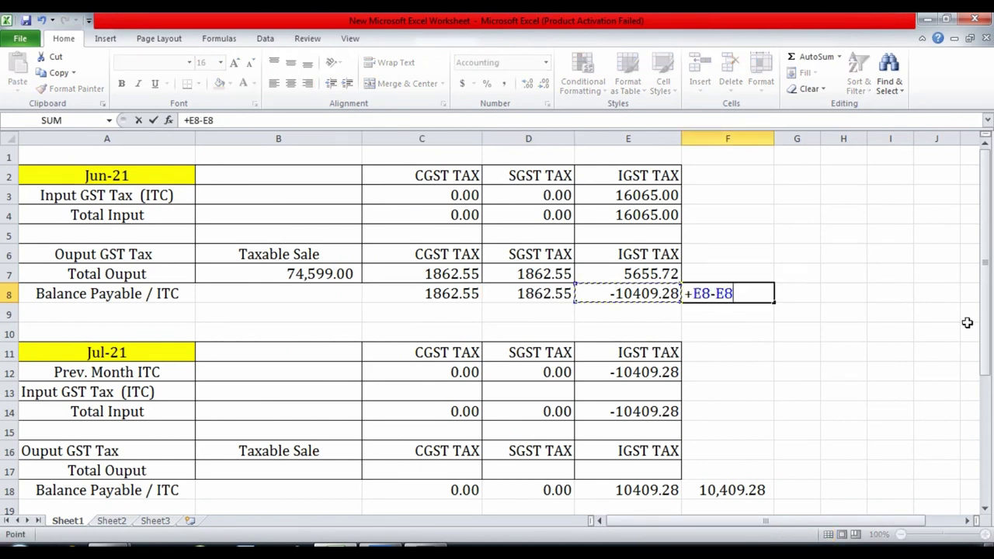
pyautogui.press('Left')
pyautogui.press('Left')
pyautogui.write('-')
pyautogui.press('Left')
pyautogui.press('Left')
pyautogui.press('Return')
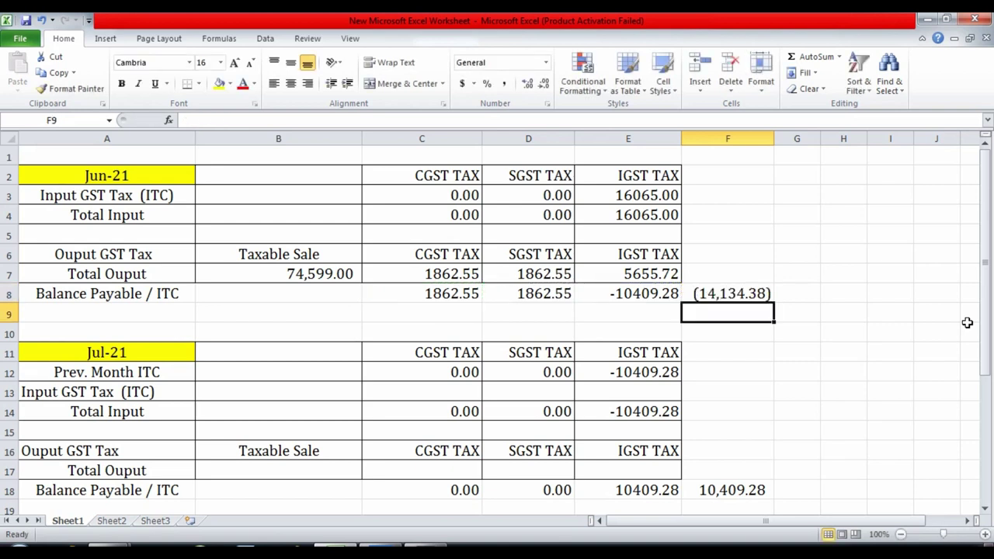
pyautogui.press('Up')
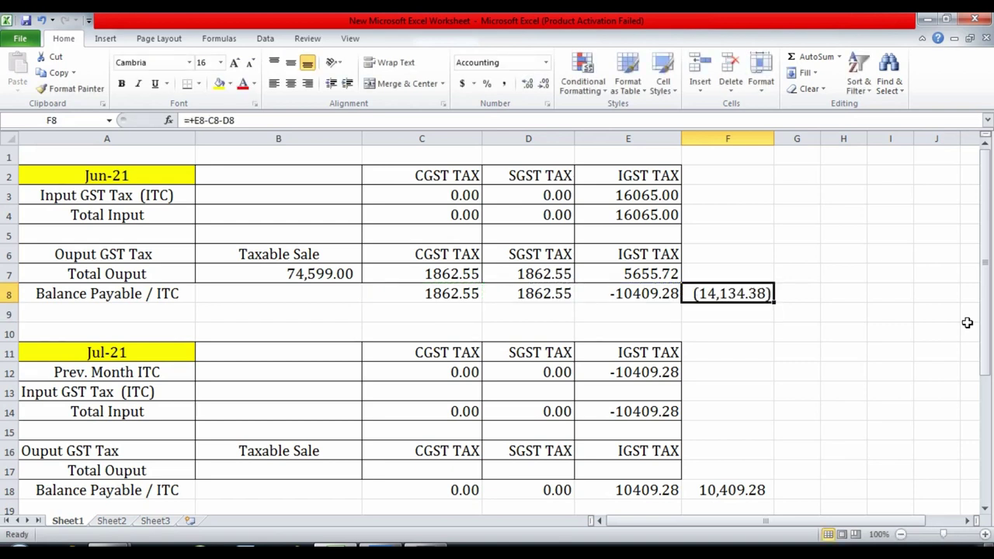
# Step: Enter the formula =10409.28-1862.55-1862.55 in F8 to calculate June's overall input tax credit
pyautogui.write('1040')
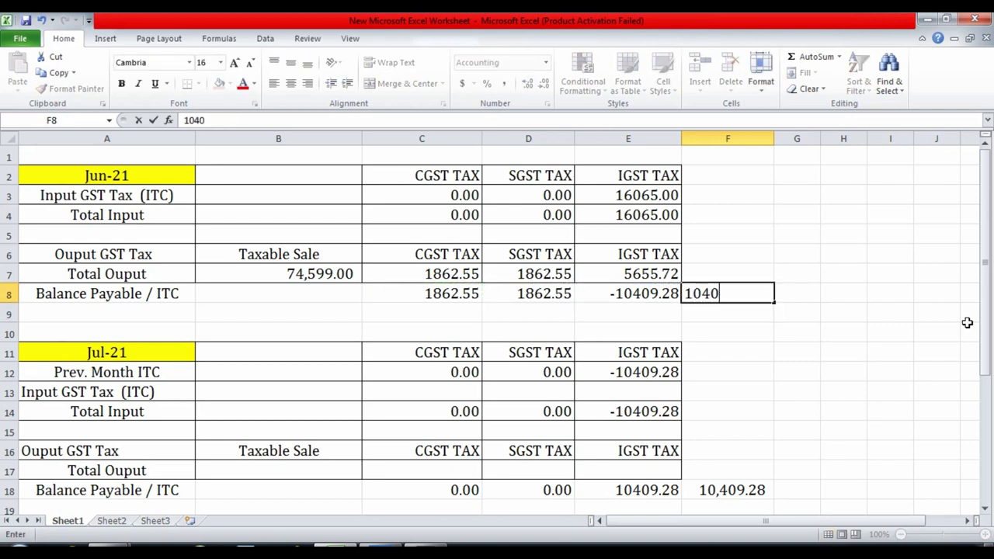
pyautogui.press('Escape')
pyautogui.write('10409.28-1862.')
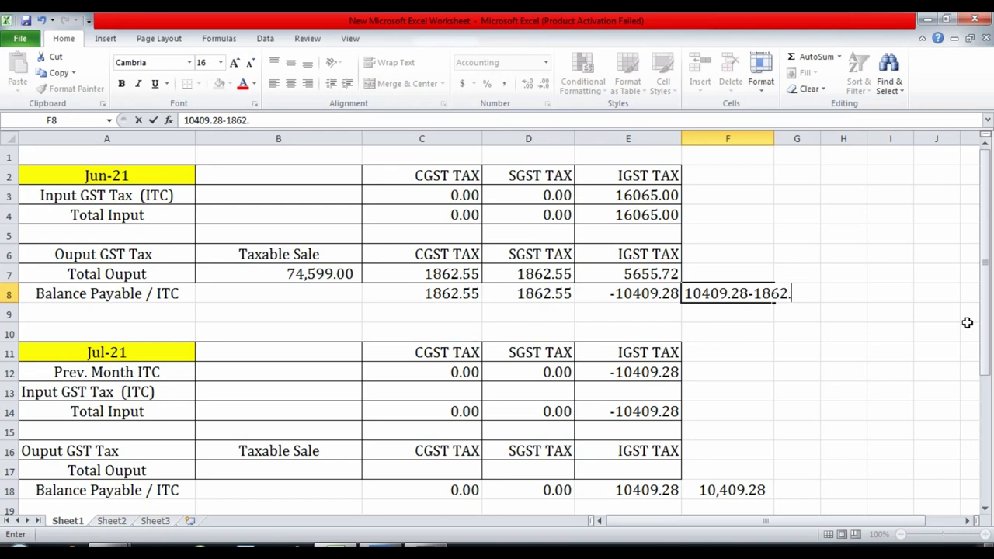
pyautogui.write('55-1862.55')
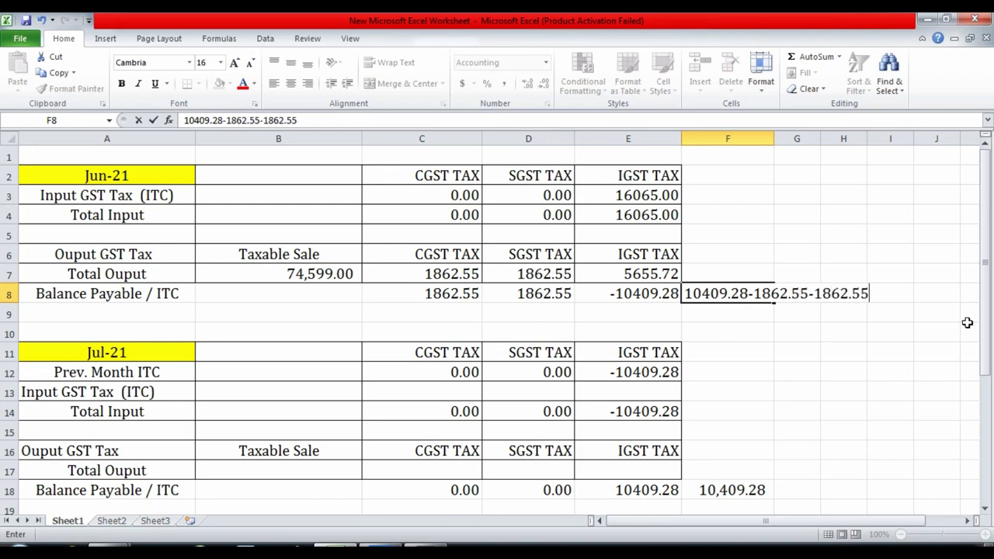
pyautogui.press('Return')
pyautogui.press('Up')
pyautogui.press('F2')
pyautogui.press('Home')
pyautogui.write('=')
pyautogui.press('Return')
pyautogui.press('Up')
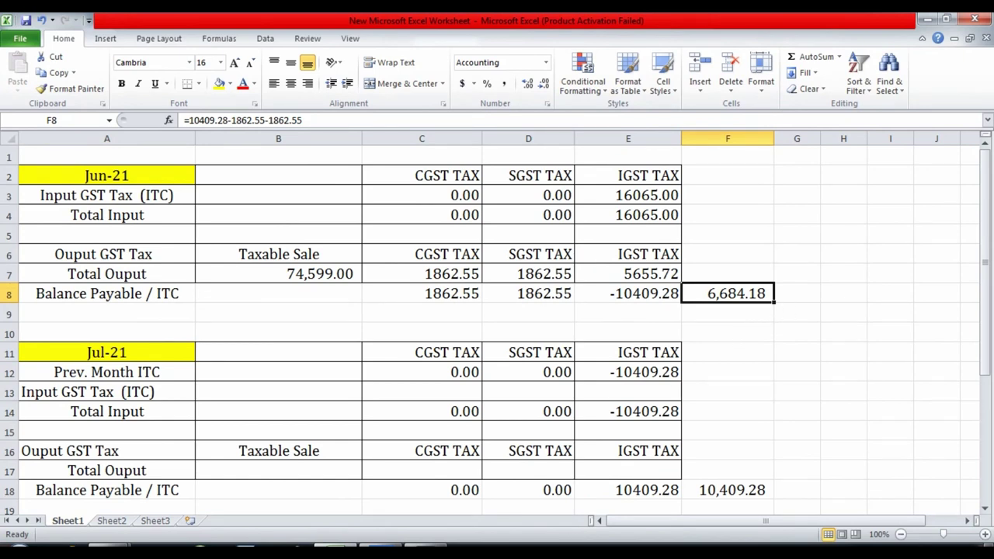
# Step: Switch to TallyPrime and open the Balance Sheet for the period 1.6 to 30.6
pyautogui.hotkey('alt', 'Tab')
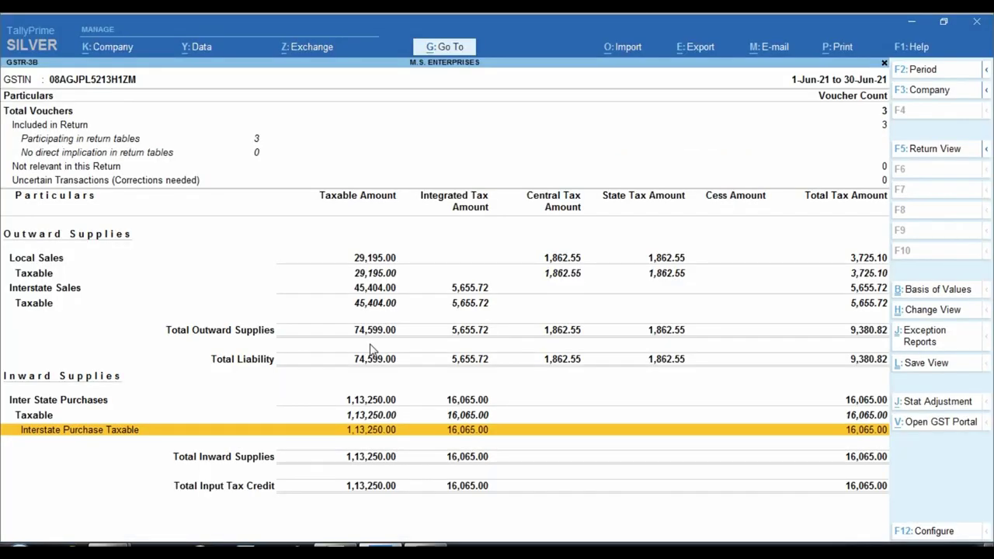
pyautogui.press('Escape')
pyautogui.press('Escape')
pyautogui.press('Escape')
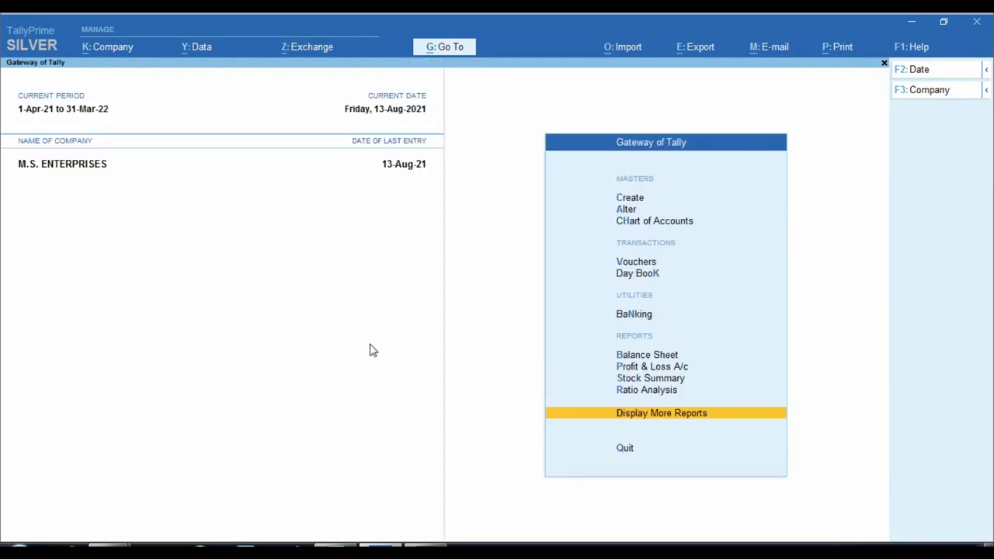
pyautogui.press('b')
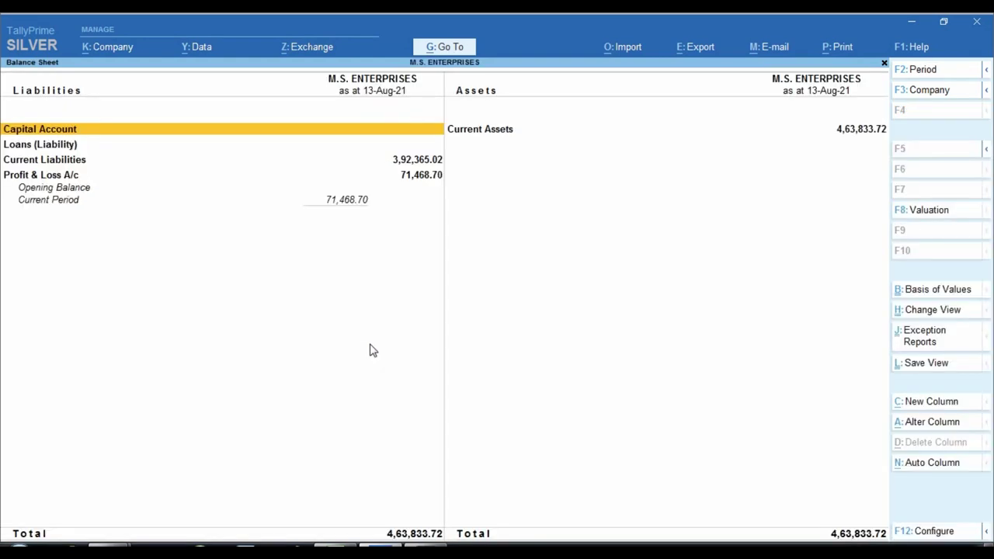
pyautogui.hotkey('alt', 'F2')
pyautogui.write('1.6')
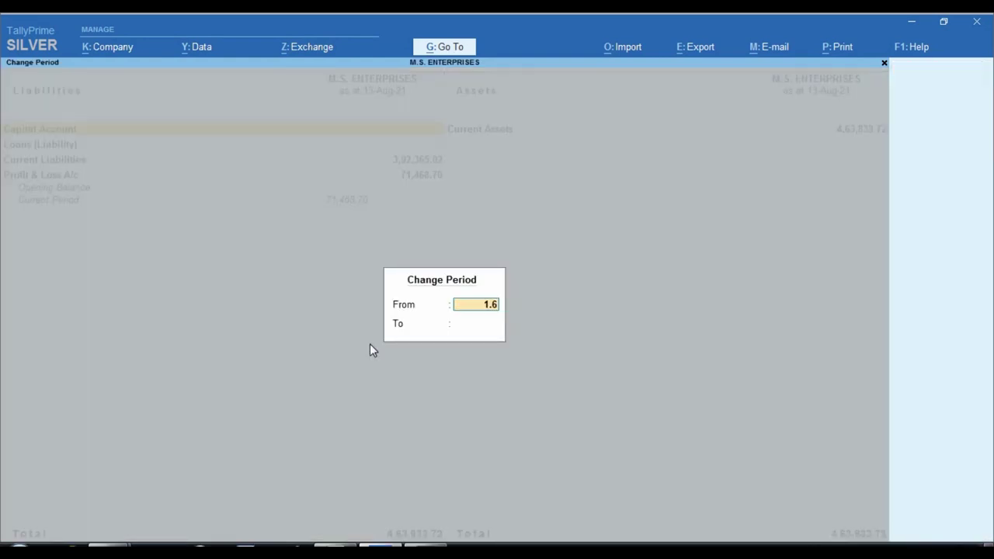
pyautogui.press('Return')
pyautogui.write('30.6')
pyautogui.press('Return')
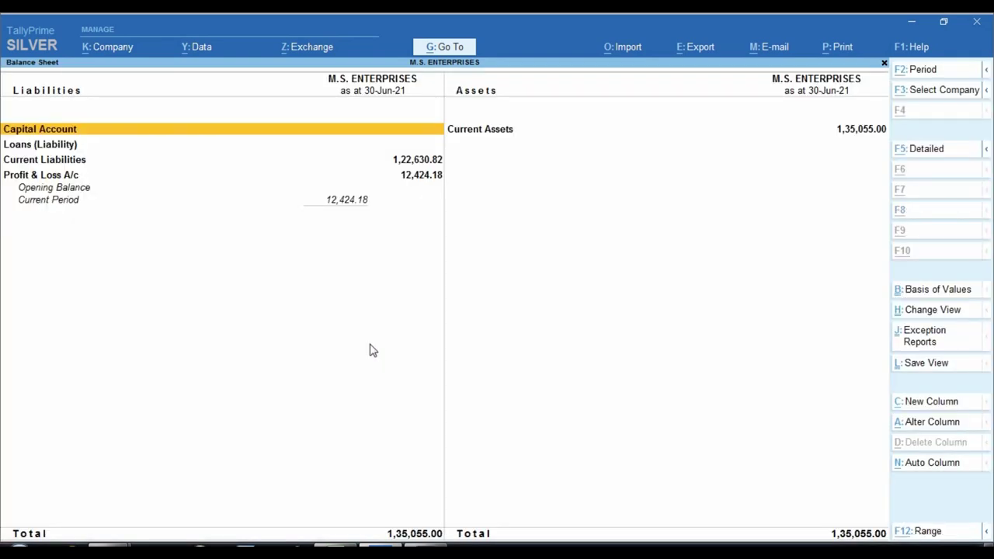
# Step: Show the Balance Sheet in detail and check the Duties & Taxes amount under Current Liabilities
pyautogui.hotkey('alt', 'F5')
pyautogui.press('alt')
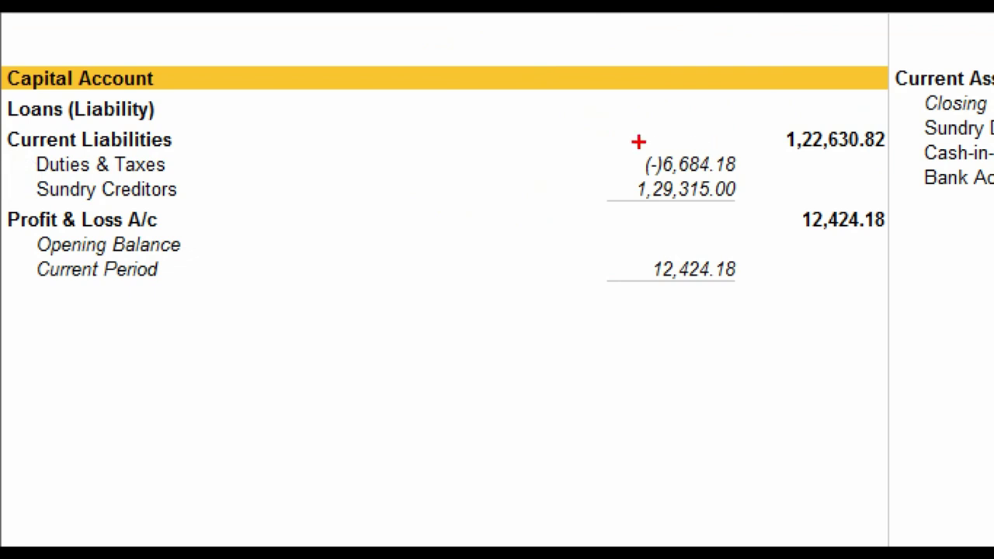
pyautogui.moveTo(621, 142); pyautogui.dragTo(751, 178)
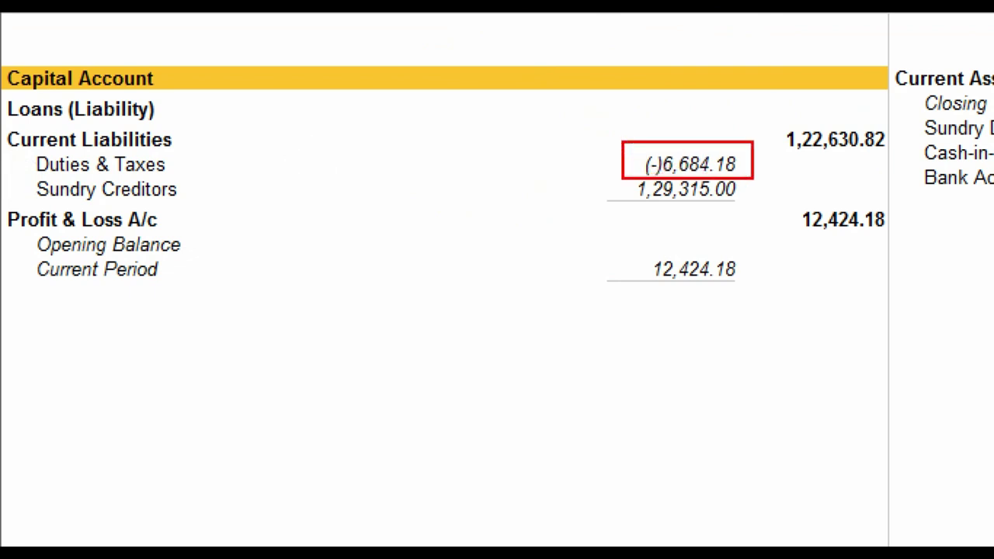
pyautogui.press('Down')
pyautogui.press('Down')
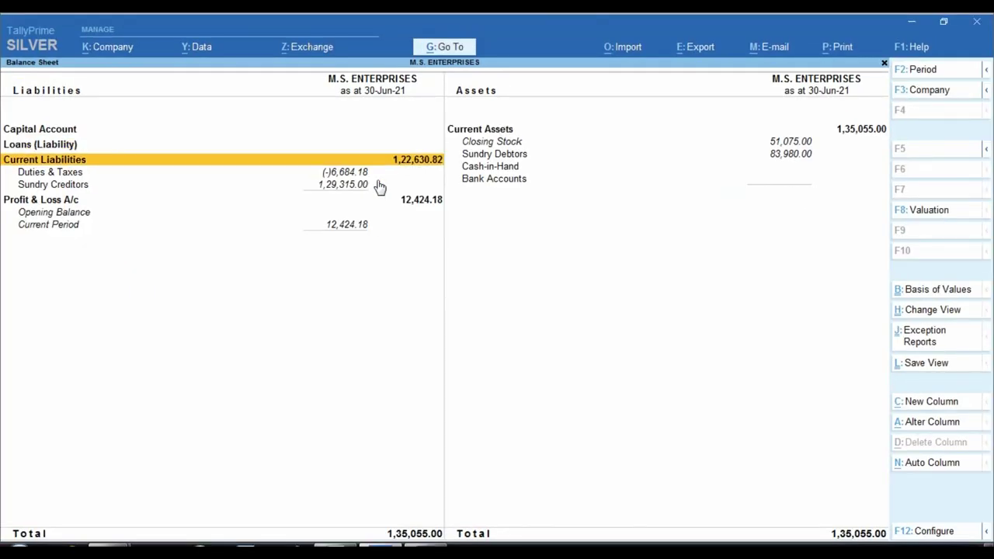
# Step: Open the Duties & Taxes group and examine the IGST debit and the CGST and SGST credit closing balances
pyautogui.press('Down')
pyautogui.press('Return')
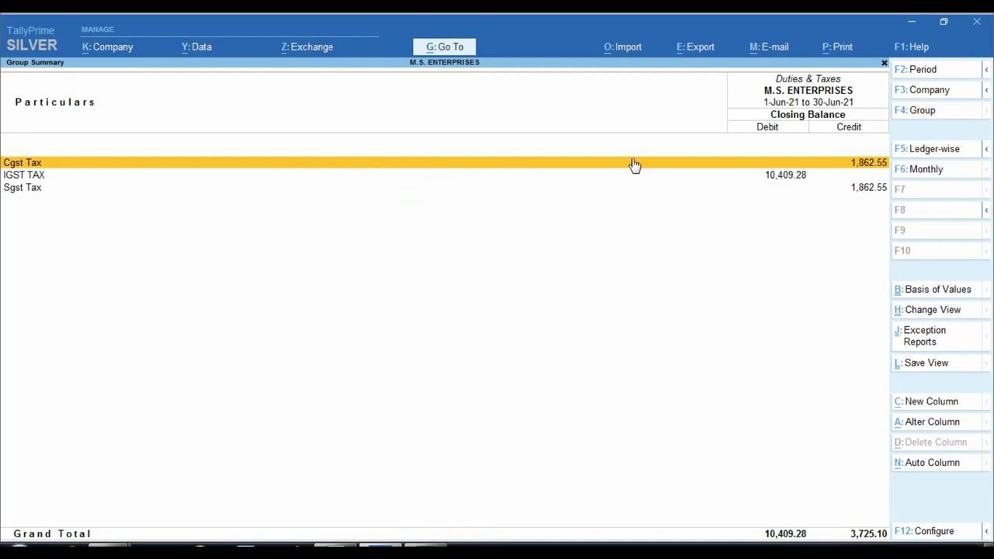
pyautogui.press('ctrl')
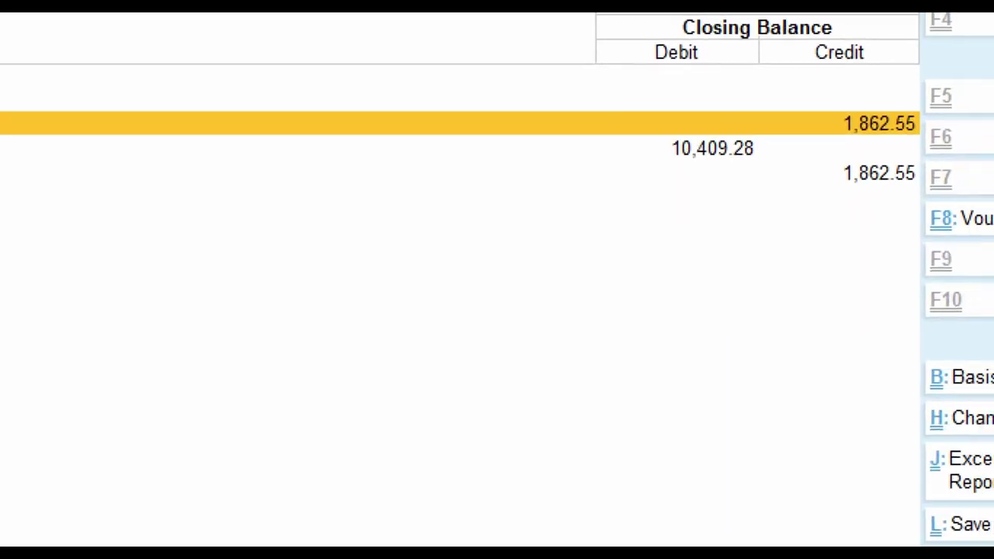
pyautogui.moveTo(586, 118); pyautogui.dragTo(736, 169)
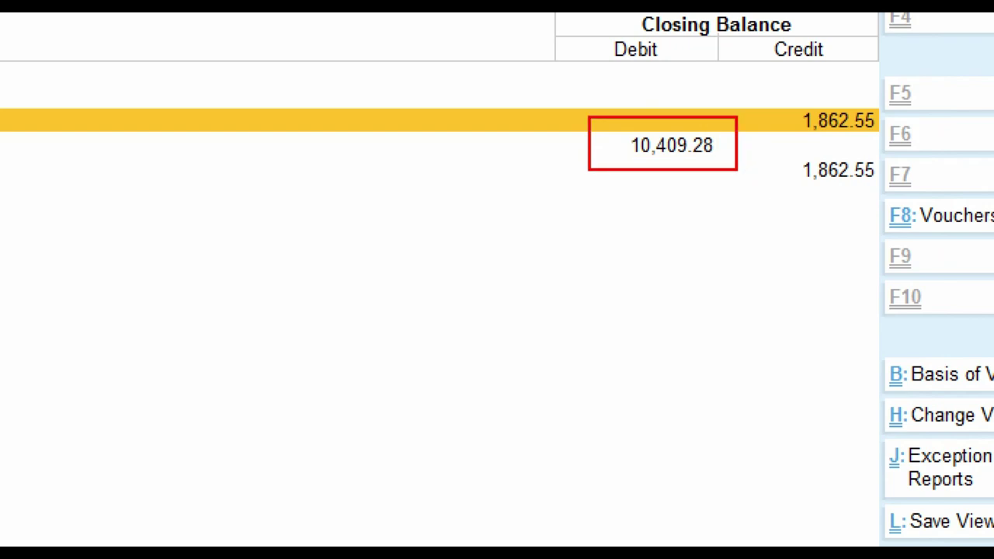
pyautogui.moveTo(788, 100)
pyautogui.mouseDown()
pyautogui.moveTo(807, 184)
pyautogui.moveTo(899, 222)
pyautogui.moveTo(897, 201)
pyautogui.mouseUp()
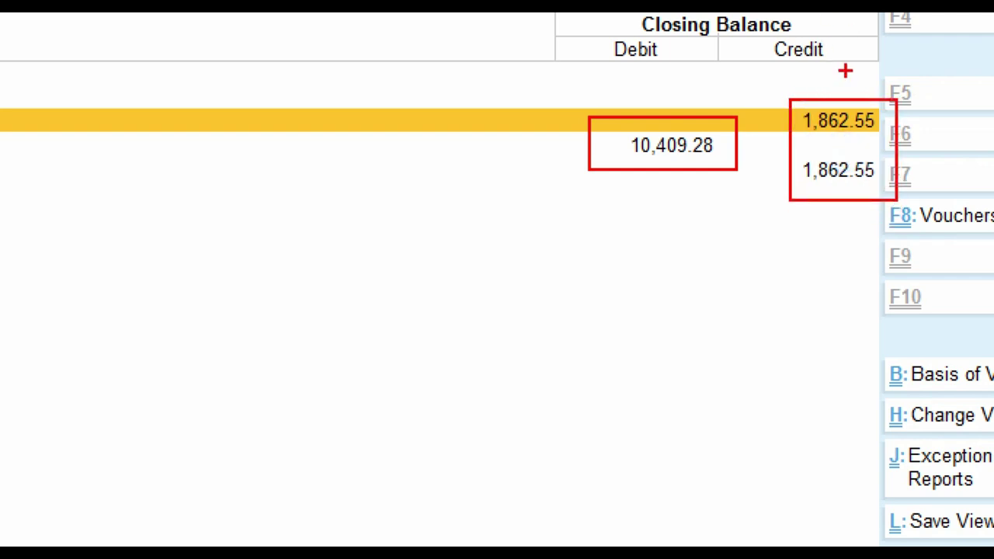
pyautogui.press('Escape')
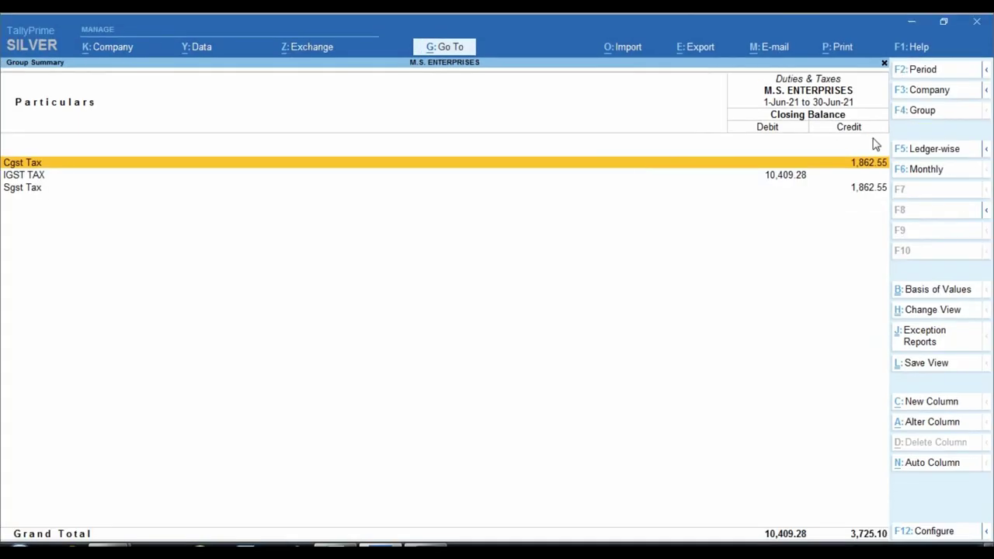
# Step: Show the Duties & Taxes group monthly and open June's ledger-wise transactions
pyautogui.press('Down')
pyautogui.press('F6')
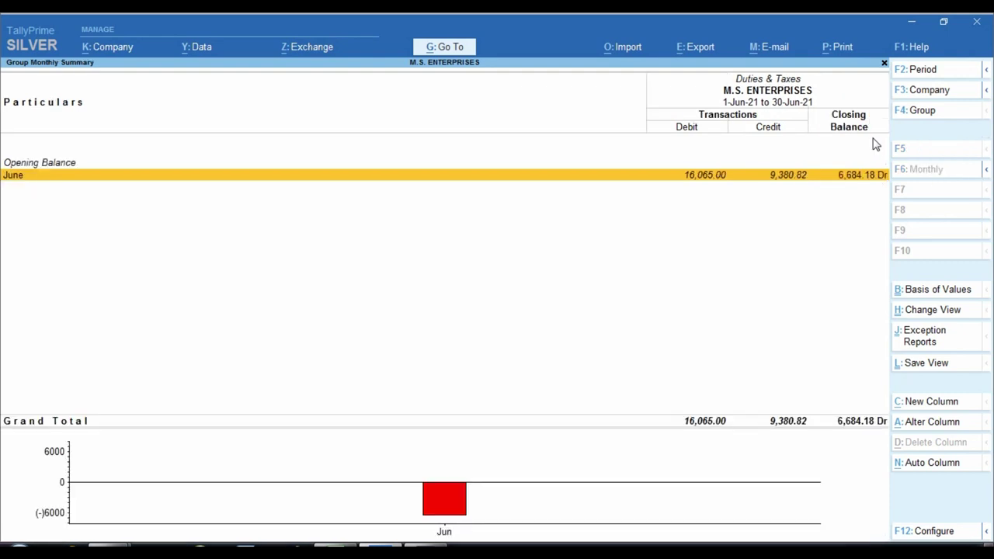
pyautogui.click(811, 187)
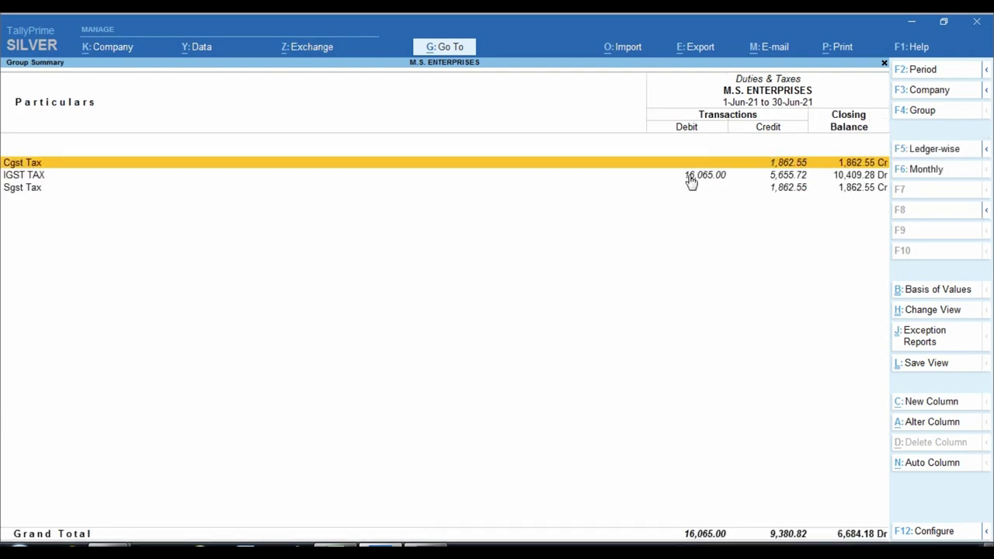
# Step: Open the IGST TAX ledger's June vouchers to examine the purchase and sales entries, and return to the group summary
pyautogui.doubleClick(719, 186)
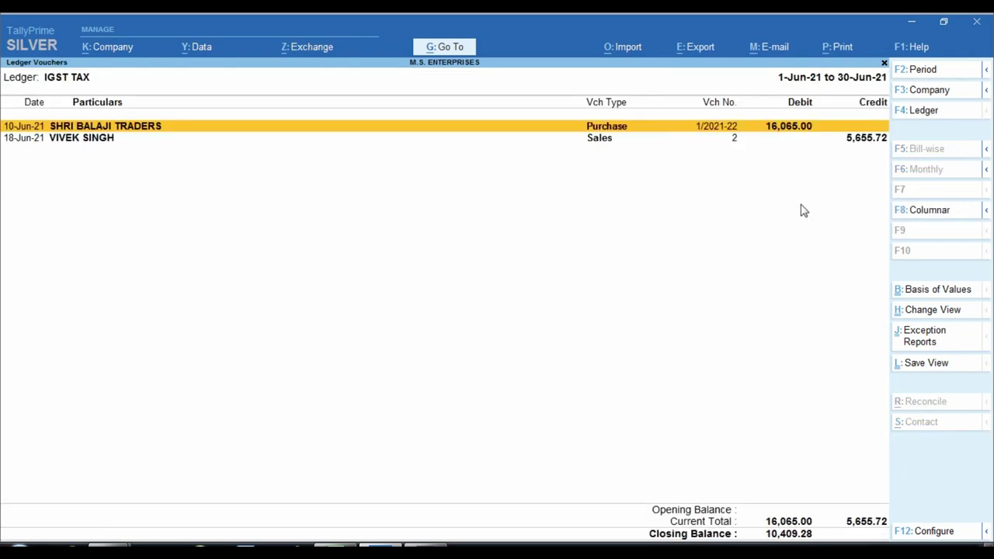
pyautogui.press('ctrl')
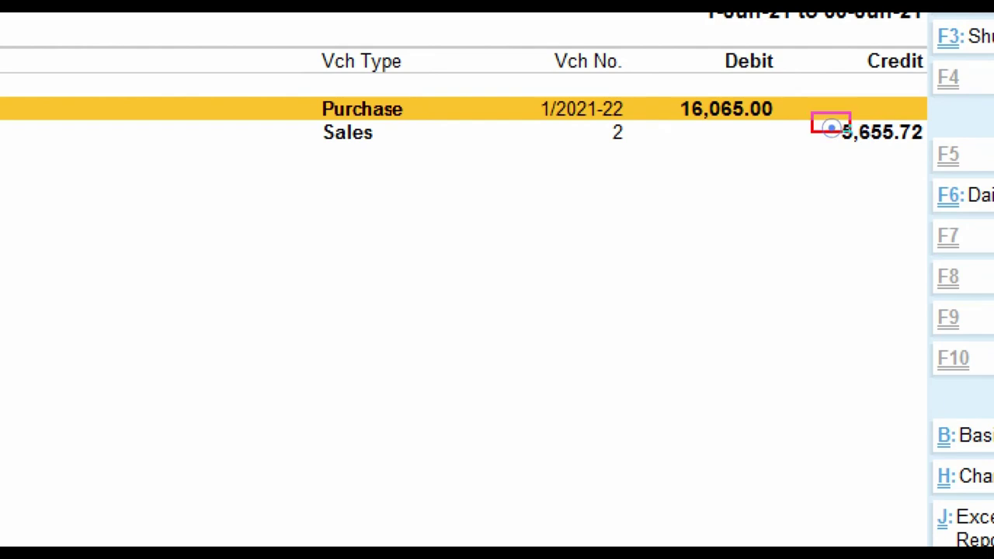
pyautogui.press('Escape')
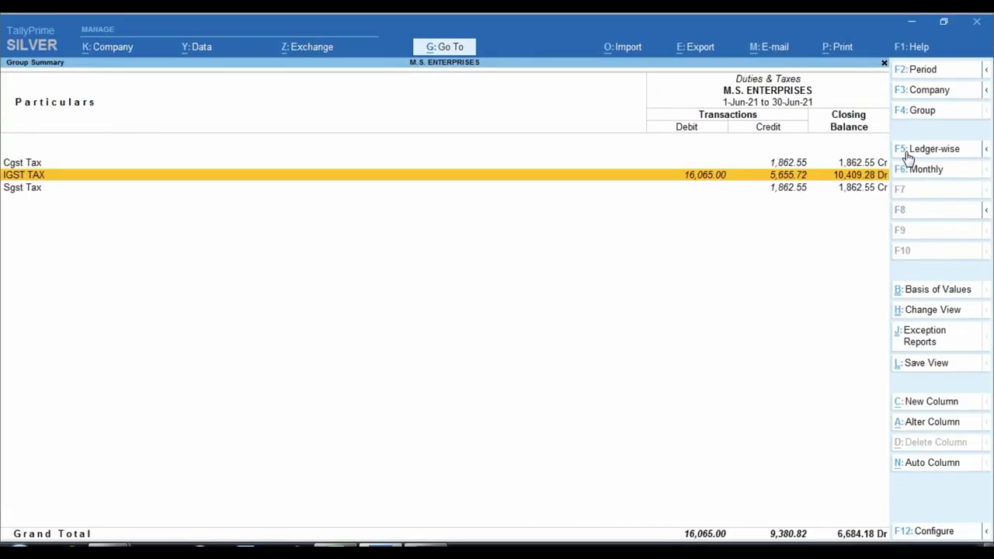
# Step: Check the Grand Total closing balance of Duties & Taxes for June
pyautogui.press('Down')
pyautogui.press('Up')
pyautogui.press('ctrl')
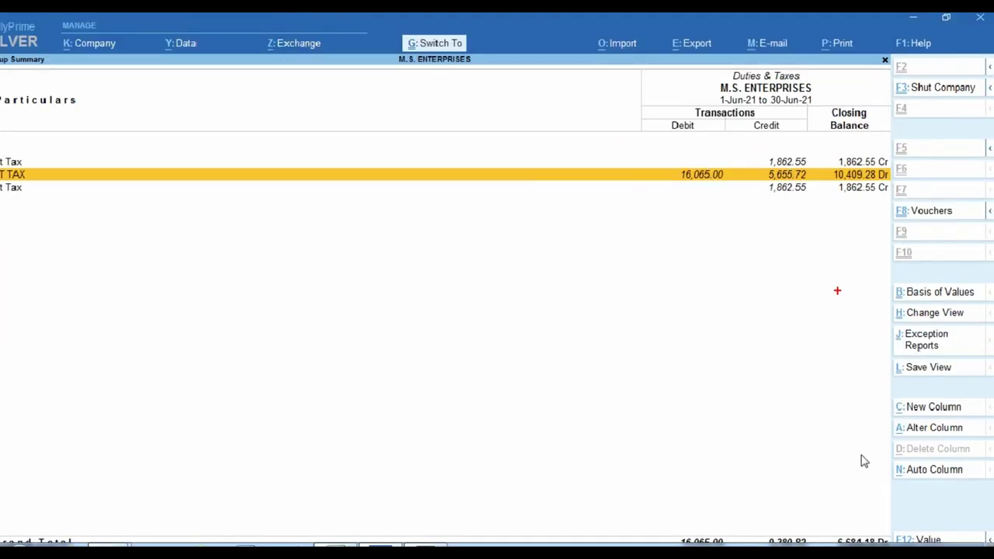
pyautogui.press('ctrl')
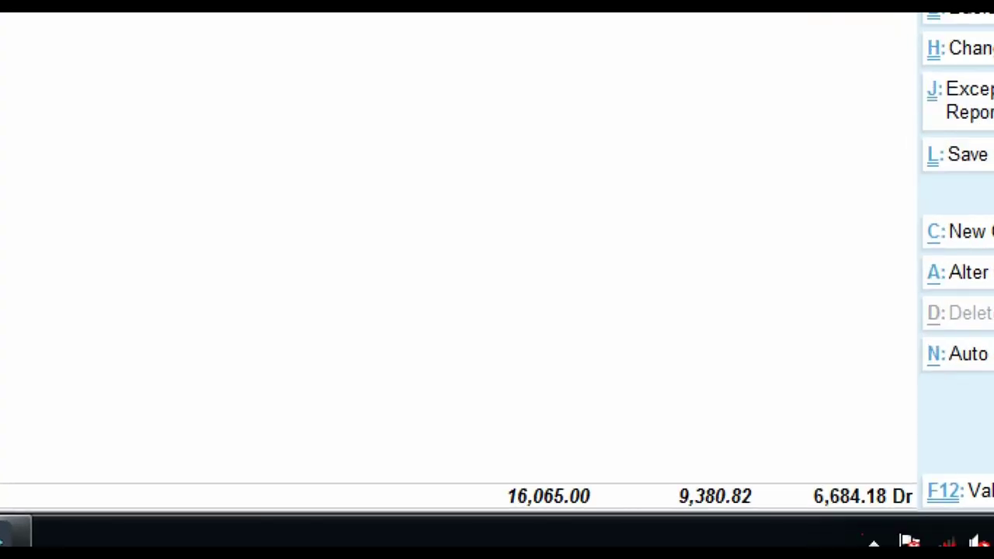
pyautogui.moveTo(798, 474); pyautogui.dragTo(930, 514)
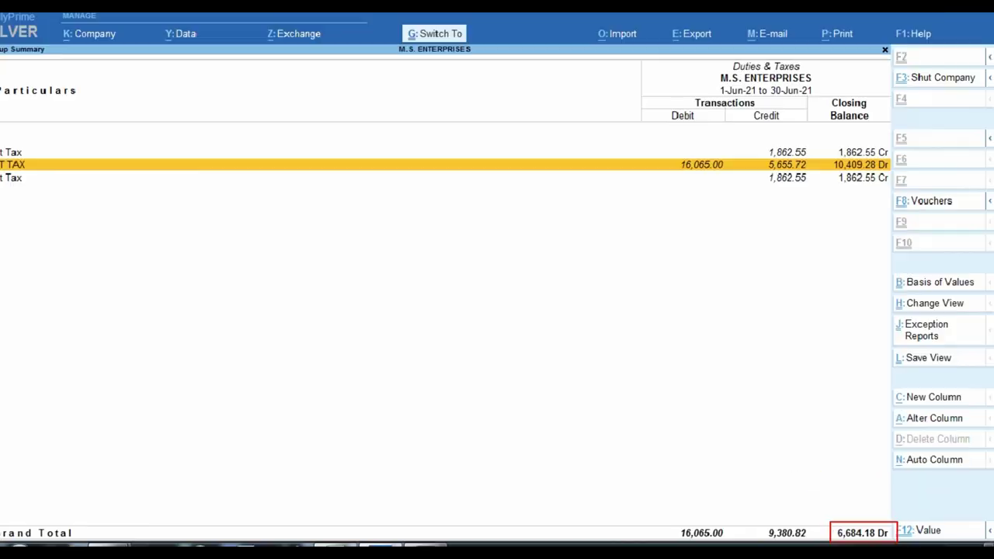
# Step: Switch to the Excel worksheet and review the Jul-21 section together with June's overall balance in F8
pyautogui.hotkey('alt', 'Tab')
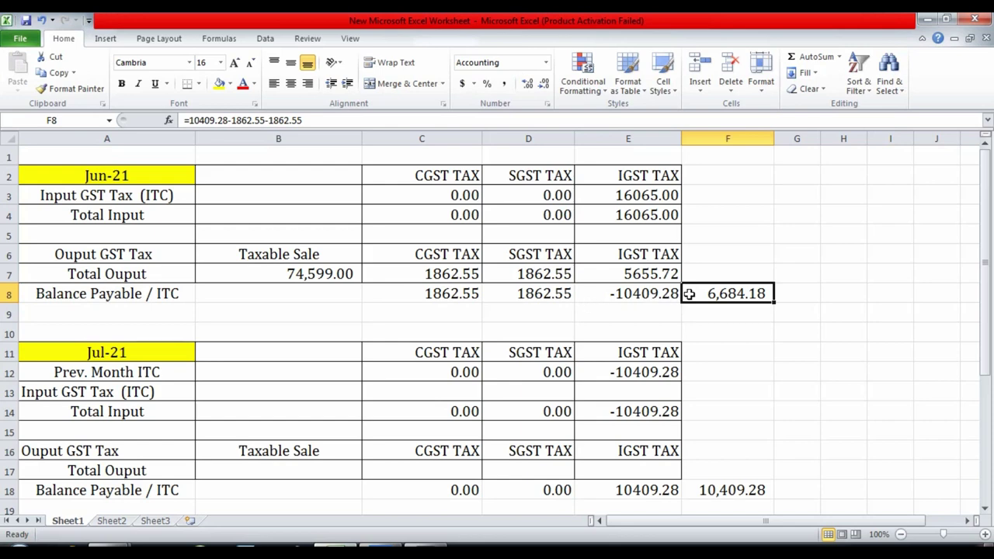
pyautogui.click(97, 357)
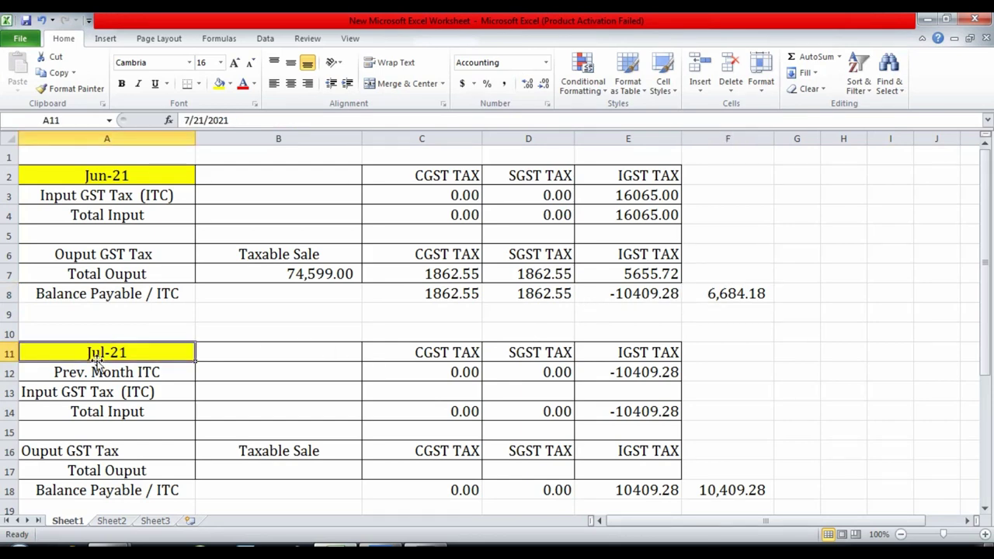
pyautogui.scroll(-2, 97, 361)
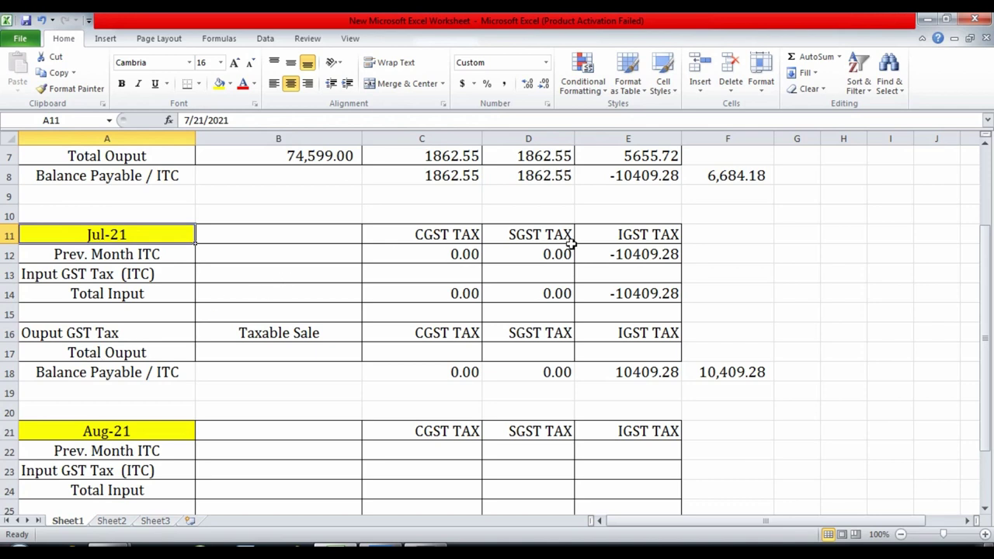
pyautogui.click(739, 176)
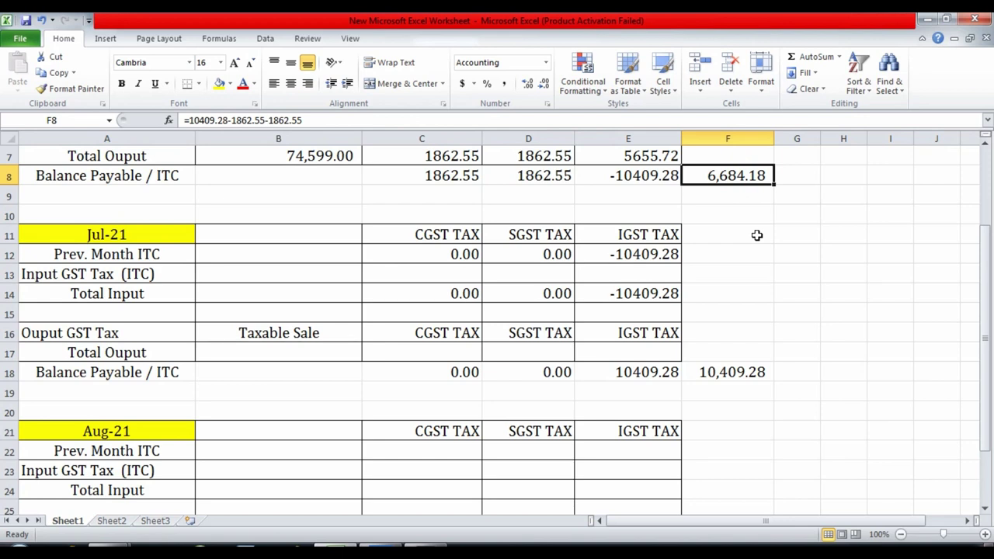
# Step: Examine the CGST, SGST and IGST cells of the Prev. Month ITC row in the Jul-21 section
pyautogui.press('Left')
pyautogui.press('Left')
pyautogui.press('Left')
pyautogui.press('Down')
pyautogui.press('Down')
pyautogui.press('Down')
pyautogui.press('Down')
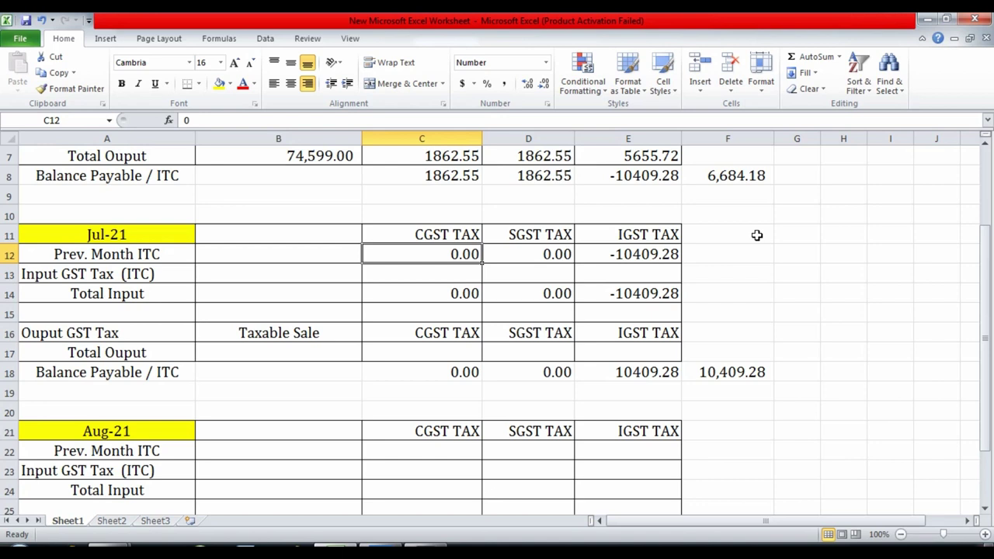
pyautogui.press('Right')
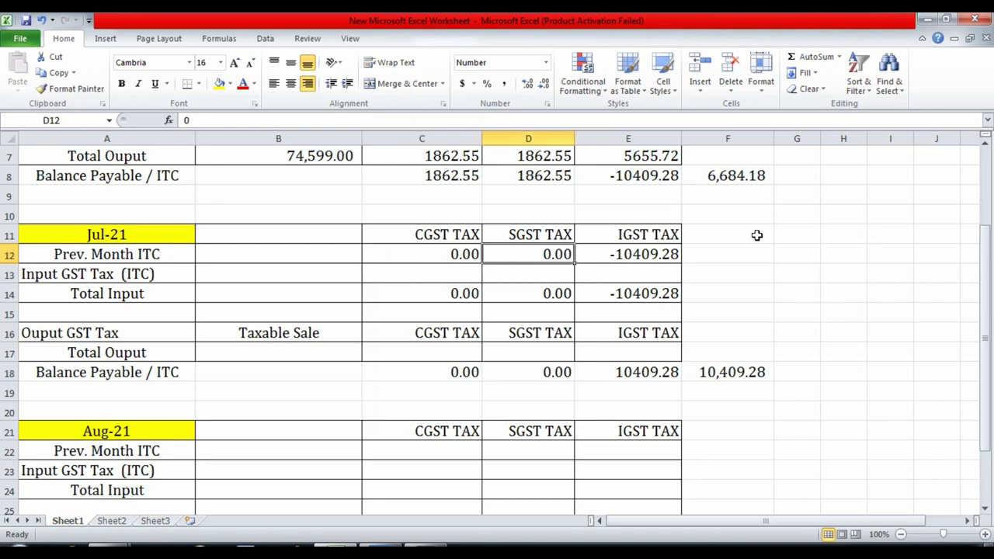
pyautogui.press('Right')
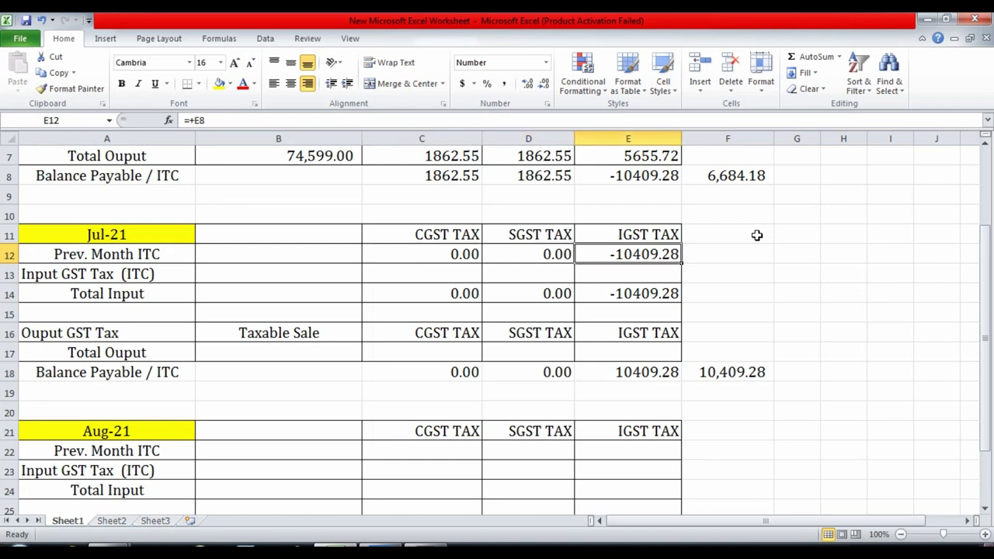
pyautogui.press('Left')
pyautogui.press('Left')
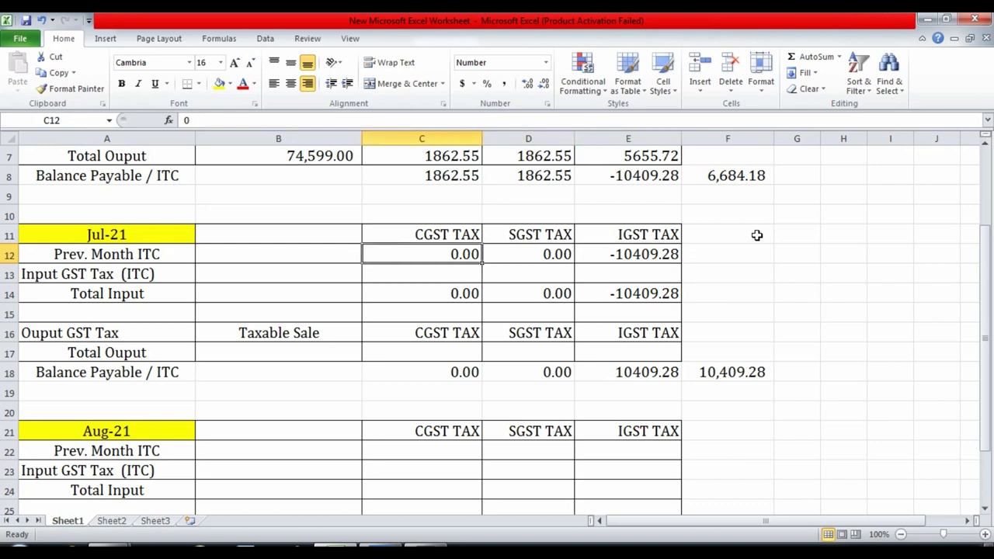
pyautogui.press('Left')
pyautogui.press('Left')
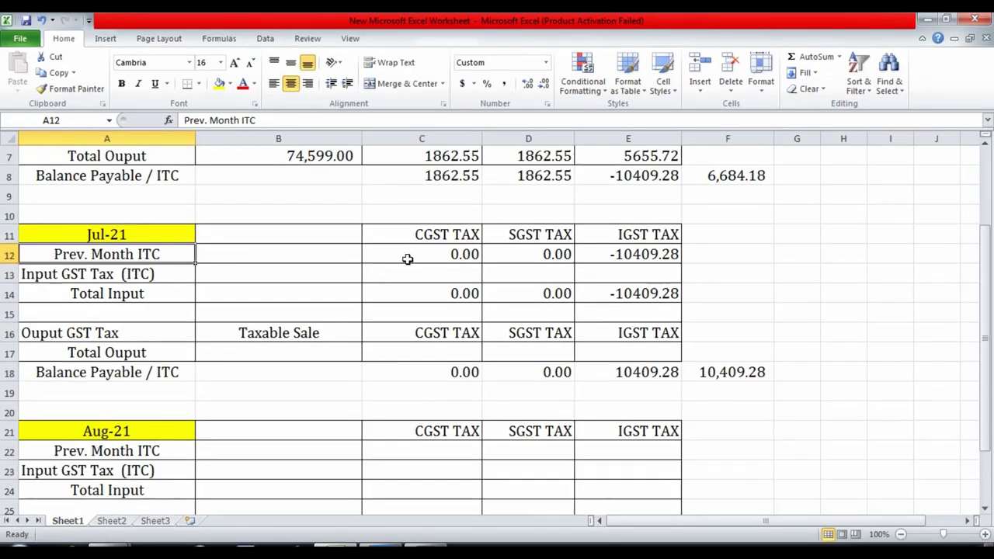
# Step: Replace the Jul-21 previous month IGST credit in E12 with a reference to June's overall balance in F8
pyautogui.click(807, 251)
pyautogui.press('Right')
pyautogui.press('Right')
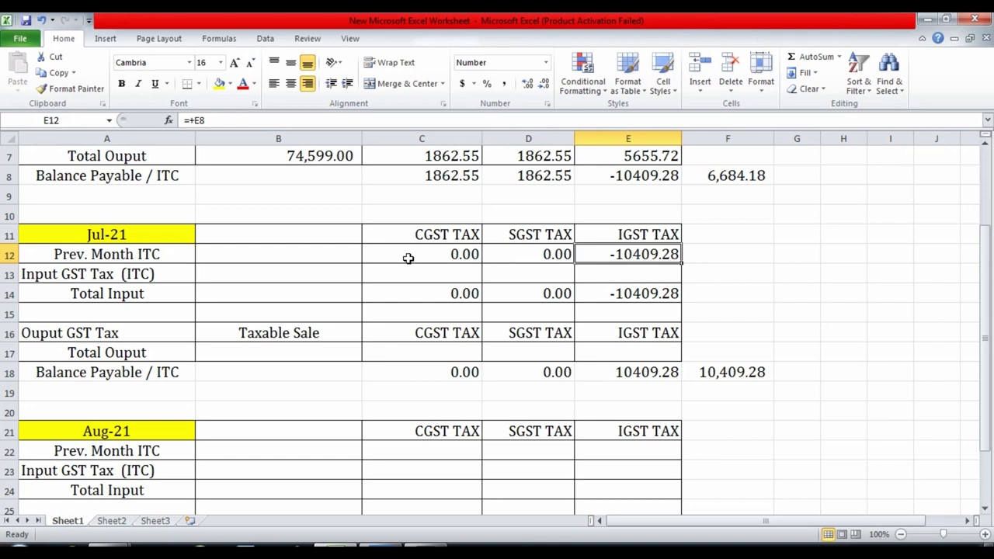
pyautogui.write('+')
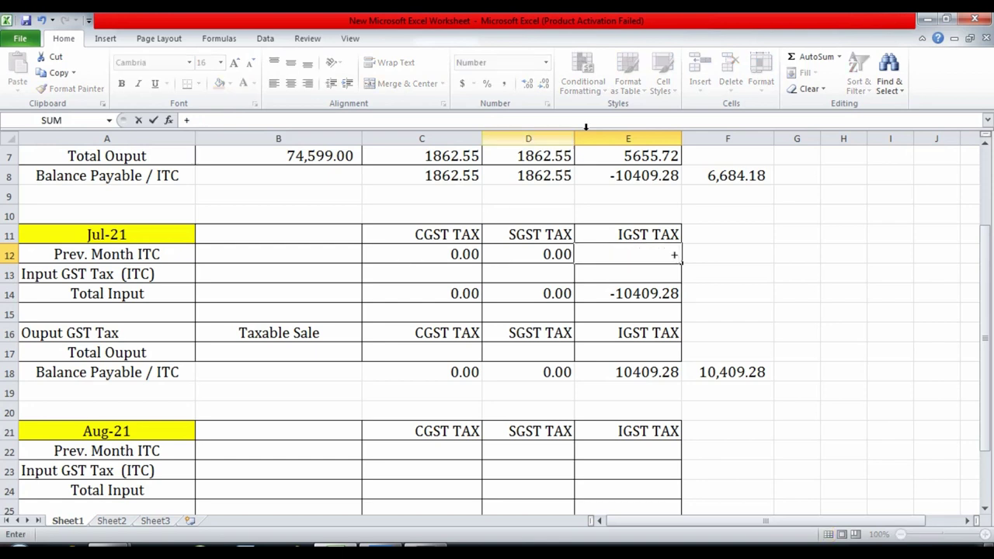
pyautogui.click(756, 176)
pyautogui.press('Return')
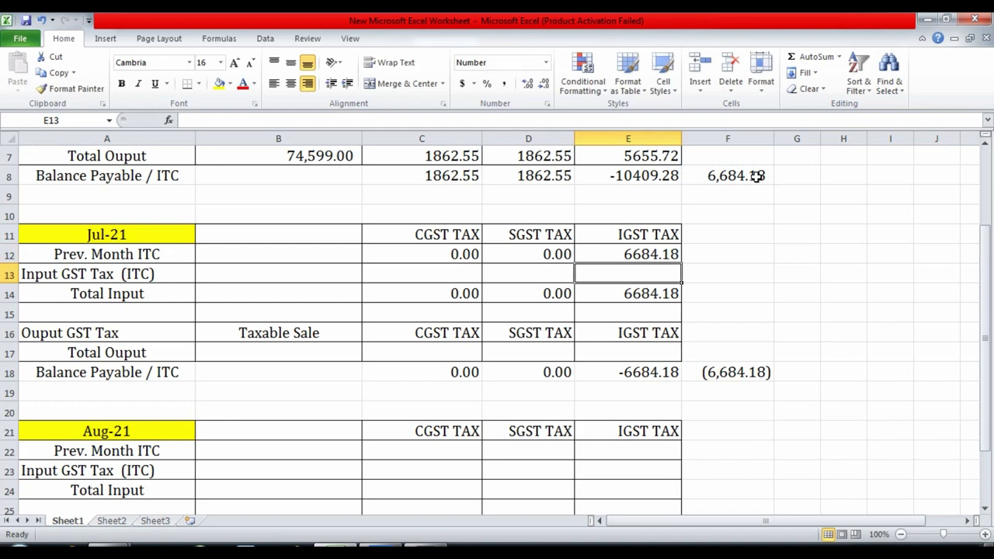
# Step: Switch to TallyPrime, close the Duties & Taxes summary and bring up Display More Reports from the Gateway of Tally
pyautogui.press('Left')
pyautogui.press('Left')
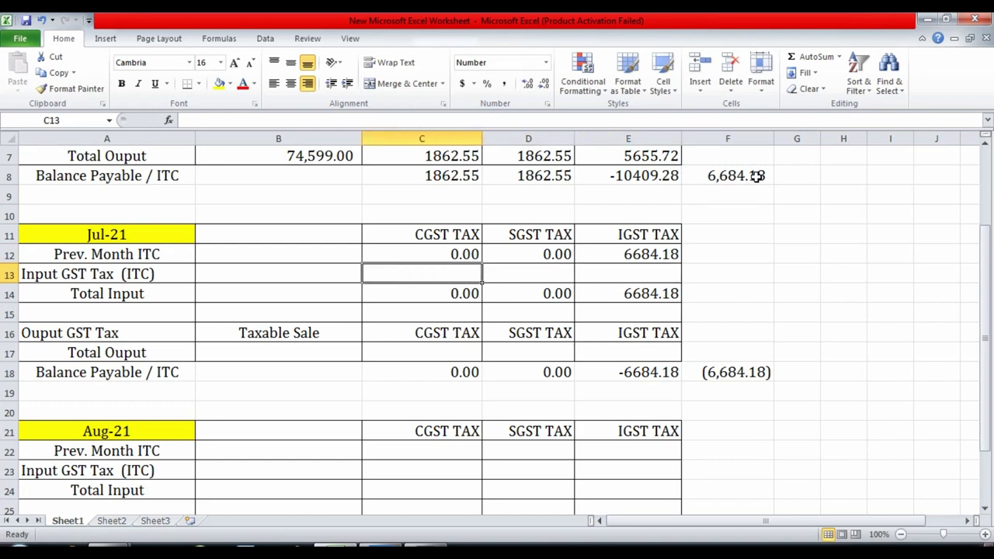
pyautogui.hotkey('alt', 'Tab')
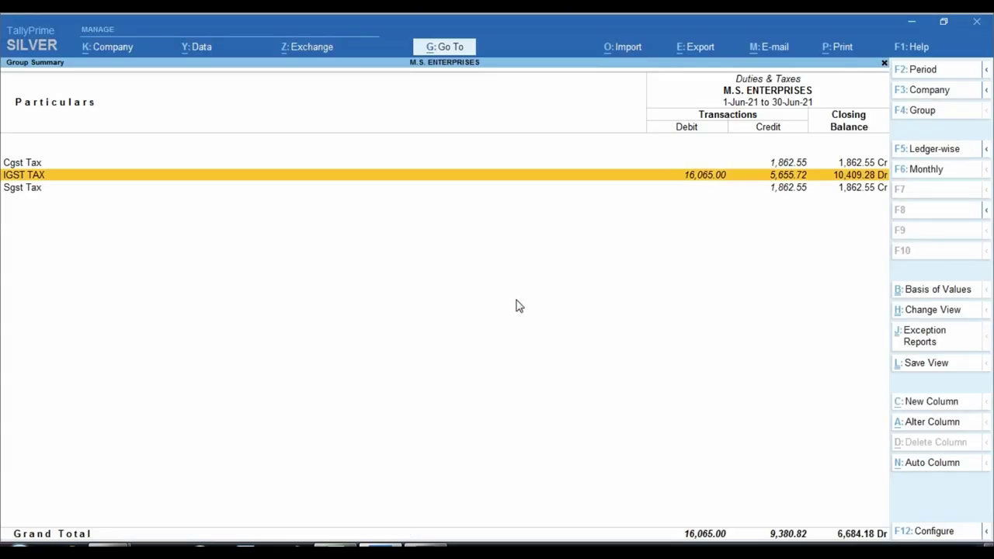
pyautogui.press('Escape')
pyautogui.press('Escape')
pyautogui.press('Escape')
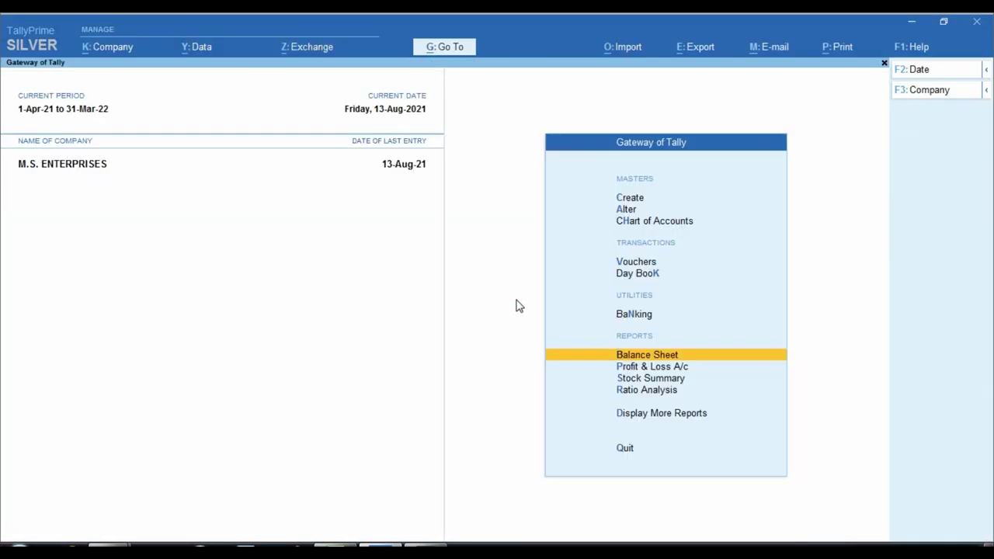
pyautogui.press('Home')
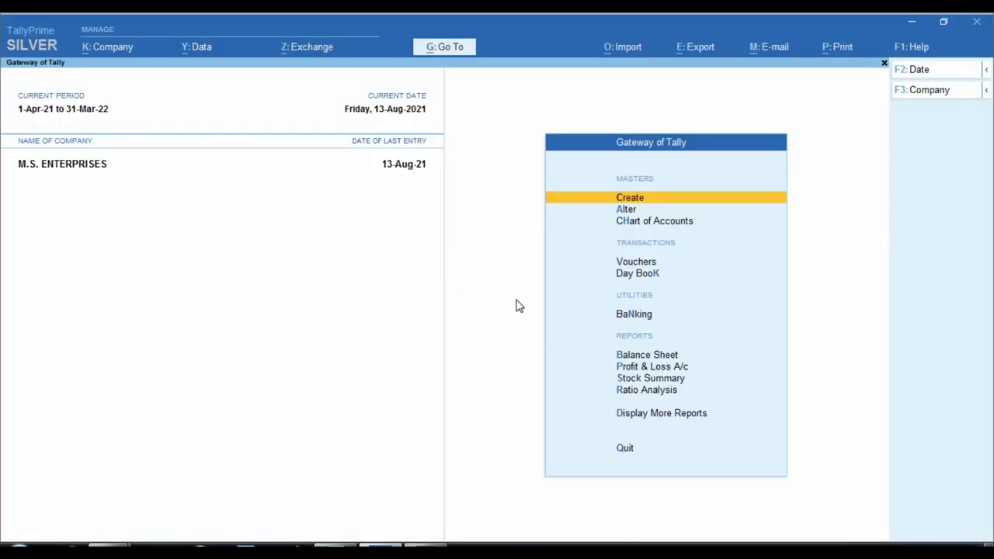
pyautogui.press('d')
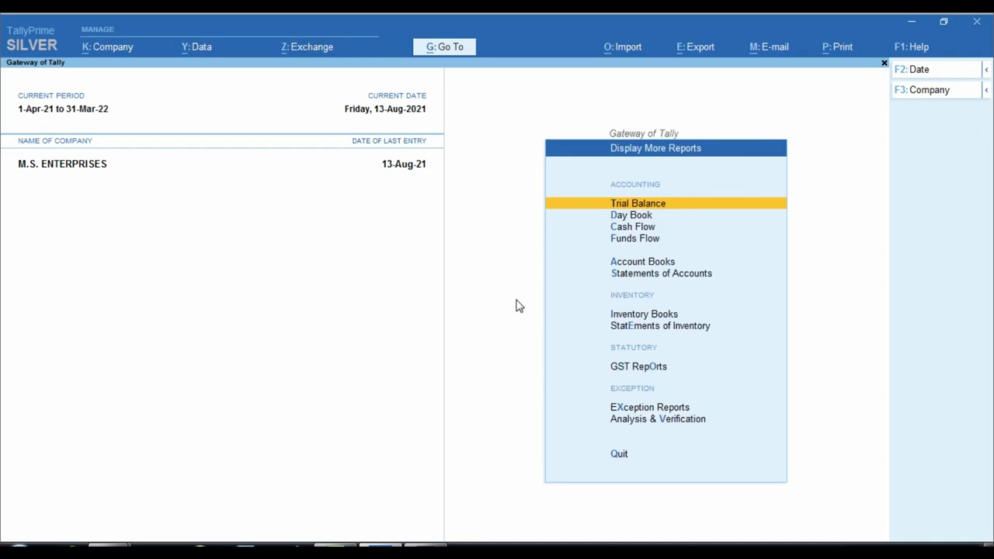
# Step: Open the GSTR-3B return from the GST reports
pyautogui.press('Down')
pyautogui.press('Down')
pyautogui.press('Down')
pyautogui.press('Down')
pyautogui.press('Down')
pyautogui.press('Down')
pyautogui.press('Down')
pyautogui.press('Down')
pyautogui.press('Down')
pyautogui.press('Down')
pyautogui.press('Down')
pyautogui.press('Up')
pyautogui.press('Up')
pyautogui.press('Up')
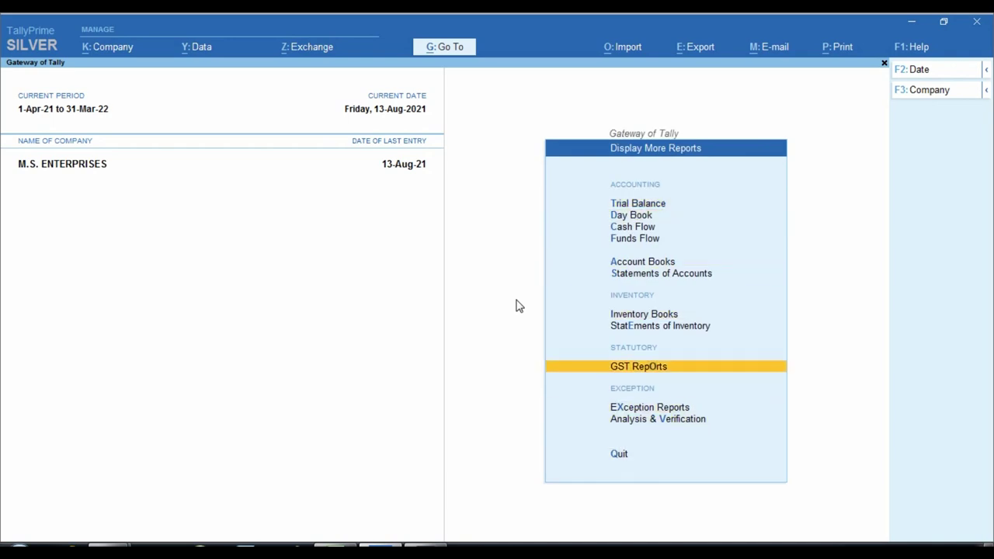
pyautogui.press('Return')
pyautogui.press('Down')
pyautogui.press('Down')
pyautogui.press('Return')
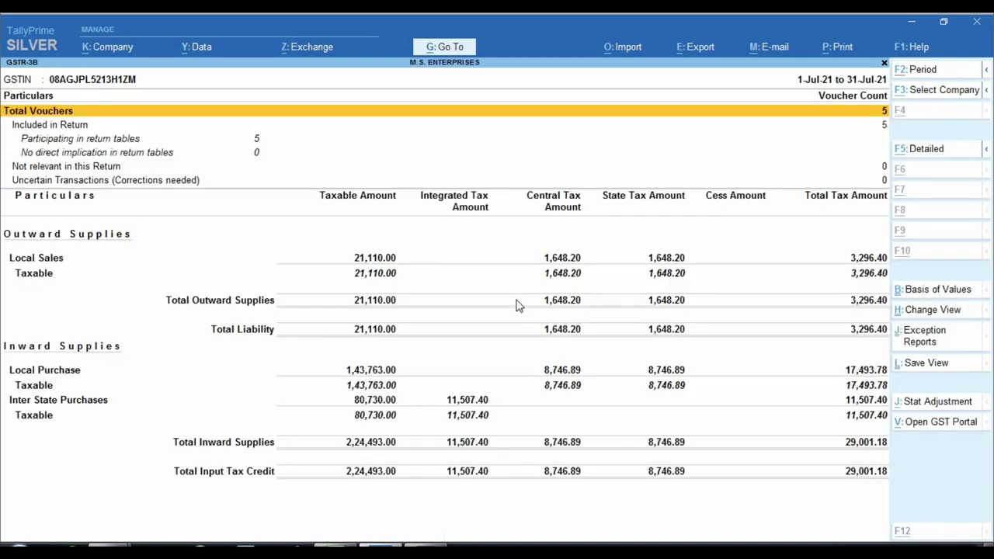
# Step: Set the GSTR-3B period from 1-7-2021 to 31-7-2021 and examine its outward and inward supplies
pyautogui.press('F2')
pyautogui.write('1-7')
pyautogui.press('Return')
pyautogui.write('31')
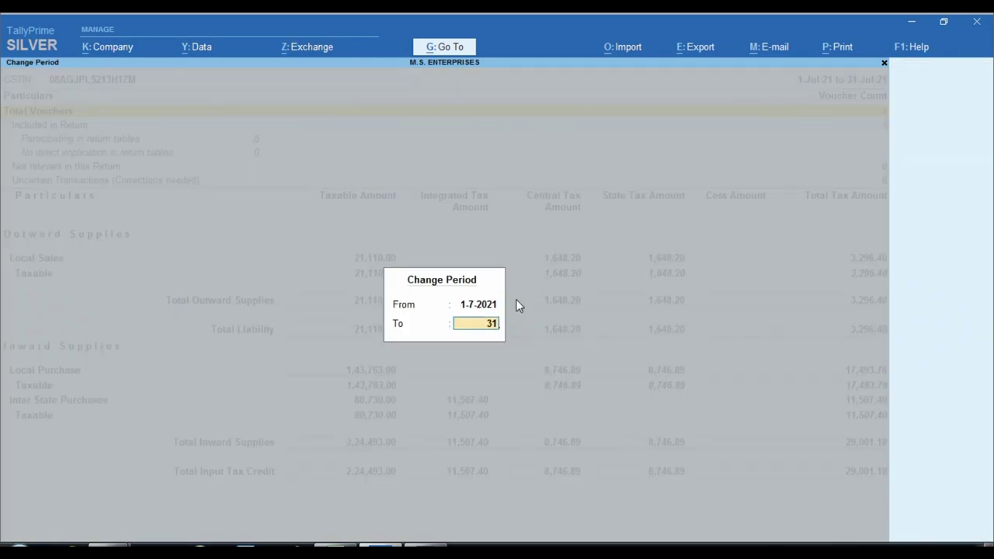
pyautogui.write('-7')
pyautogui.press('Return')
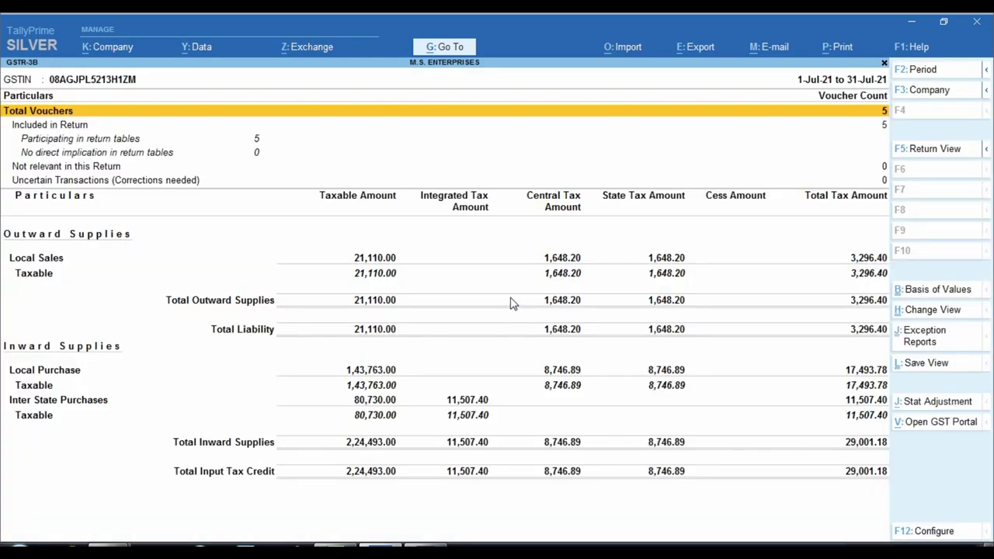
pyautogui.press('ctrl')
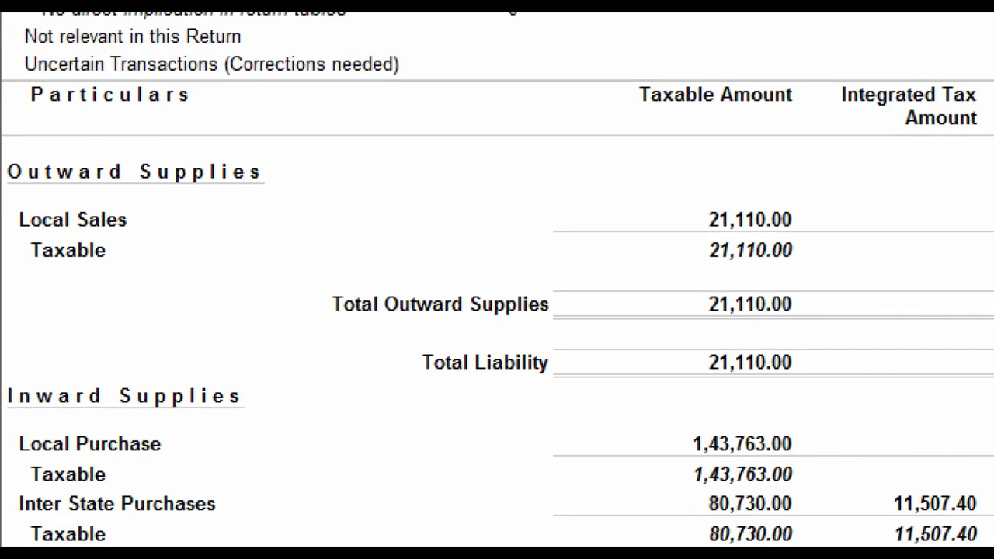
pyautogui.moveTo(8, 330)
pyautogui.mouseDown()
pyautogui.moveTo(10, 341)
pyautogui.moveTo(235, 470)
pyautogui.moveTo(272, 478)
pyautogui.mouseUp()
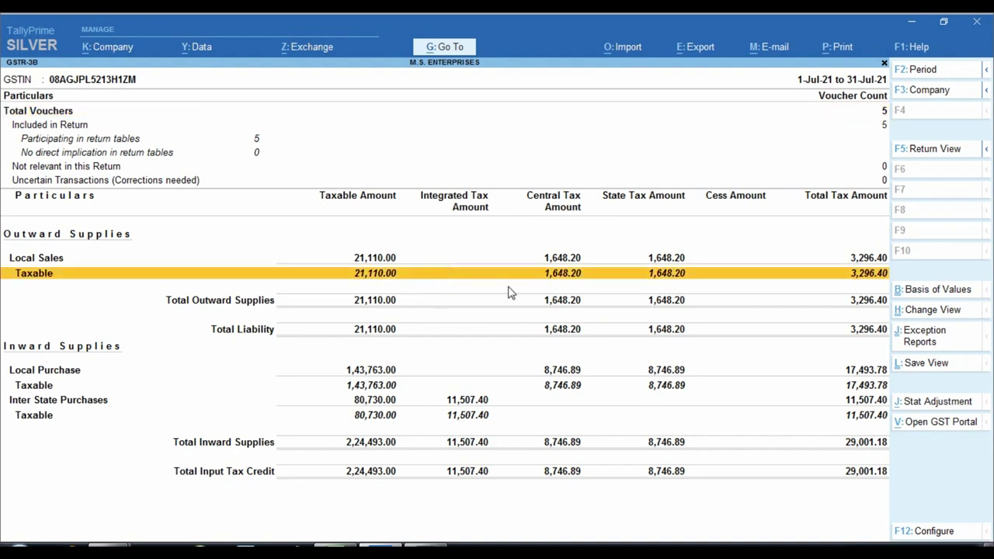
pyautogui.press('Down')
pyautogui.press('Up')
# Step: Switch to the Excel worksheet and enter 21110 as the Jul-21 taxable sale in B17, taken from Tally's GSTR-3B
pyautogui.hotkey('alt', 'Tab')
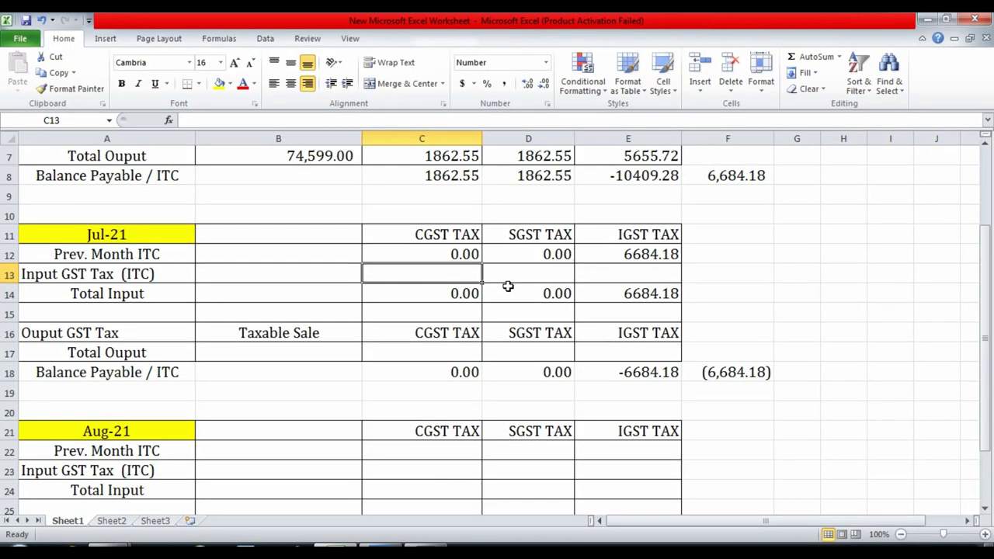
pyautogui.click(253, 351)
pyautogui.hotkey('alt', 'Tab')
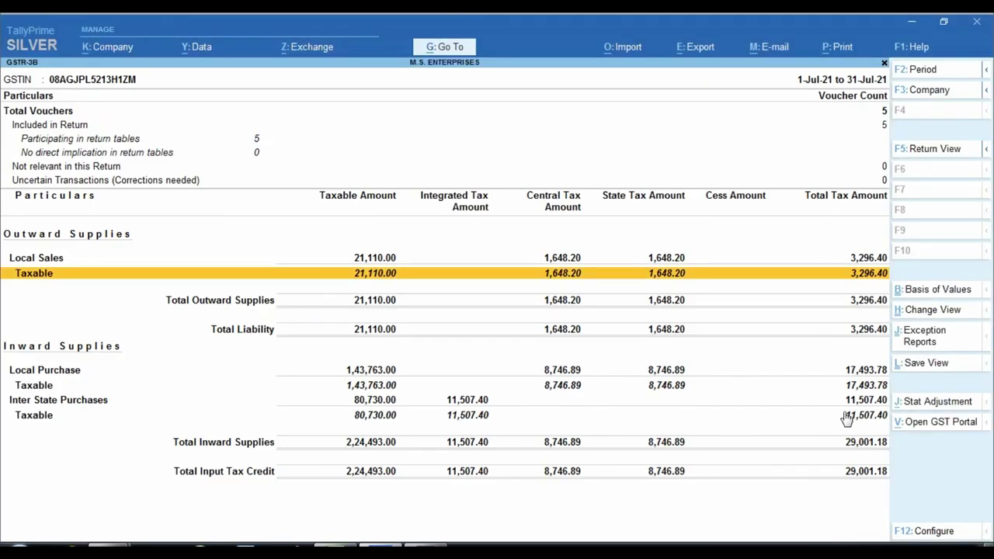
pyautogui.hotkey('alt', 'Tab')
pyautogui.write('21110')
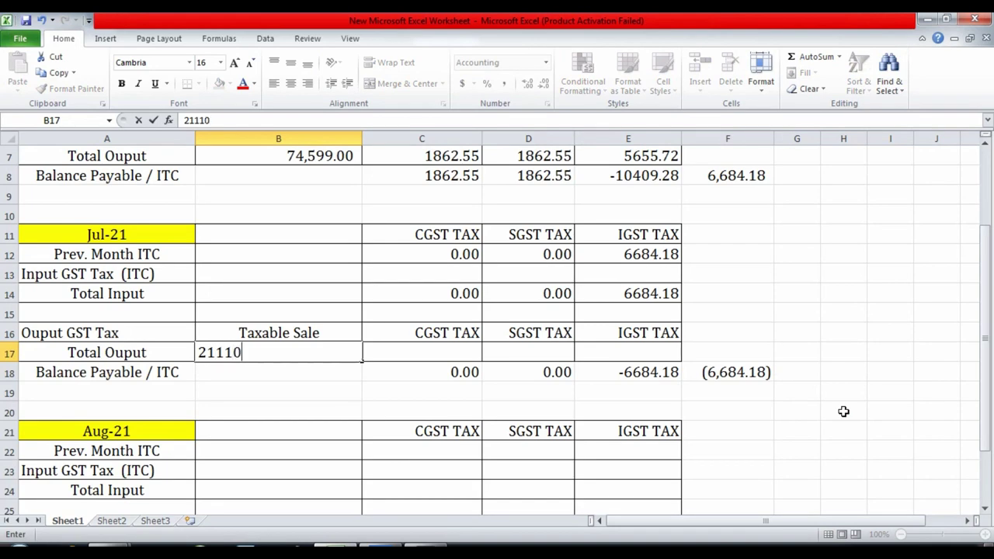
pyautogui.hotkey('ctrl', 'Return')
pyautogui.press('Tab')
# Step: Enter 1648.20 as the Jul-21 total output for both CGST in C17 and SGST in D17, checking against GSTR-3B
pyautogui.hotkey('alt', 'Tab')
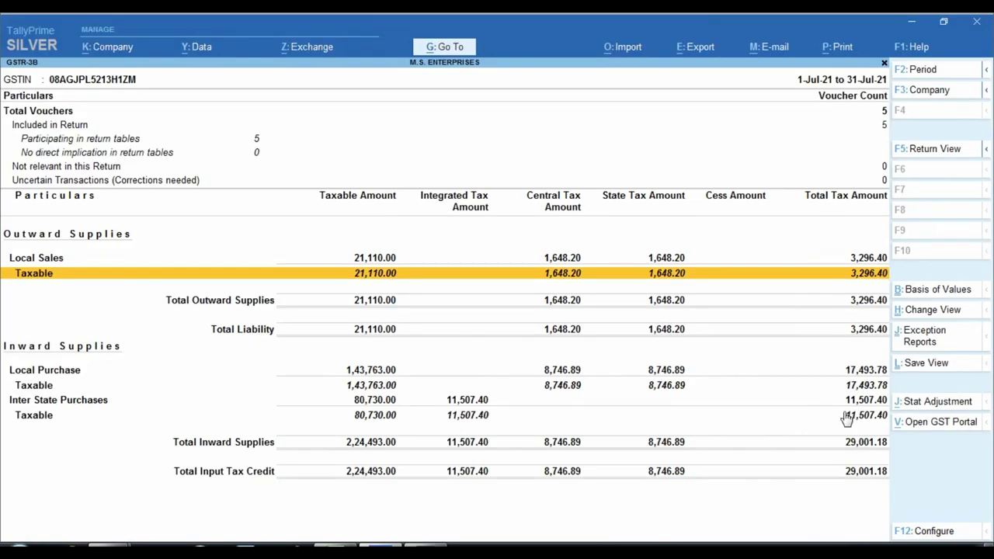
pyautogui.hotkey('alt', 'Tab')
pyautogui.write('1648.20')
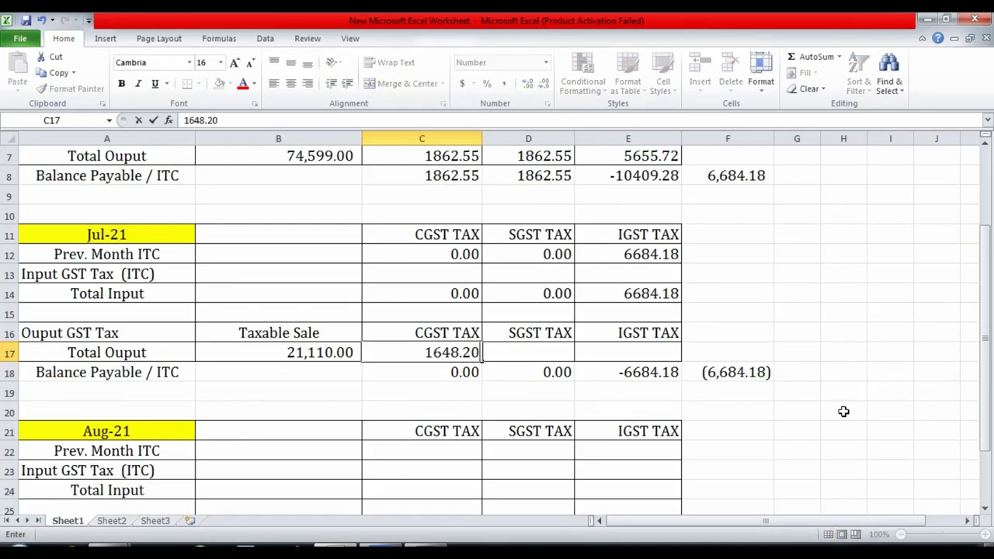
pyautogui.press('Return')
pyautogui.hotkey('alt', 'Tab')
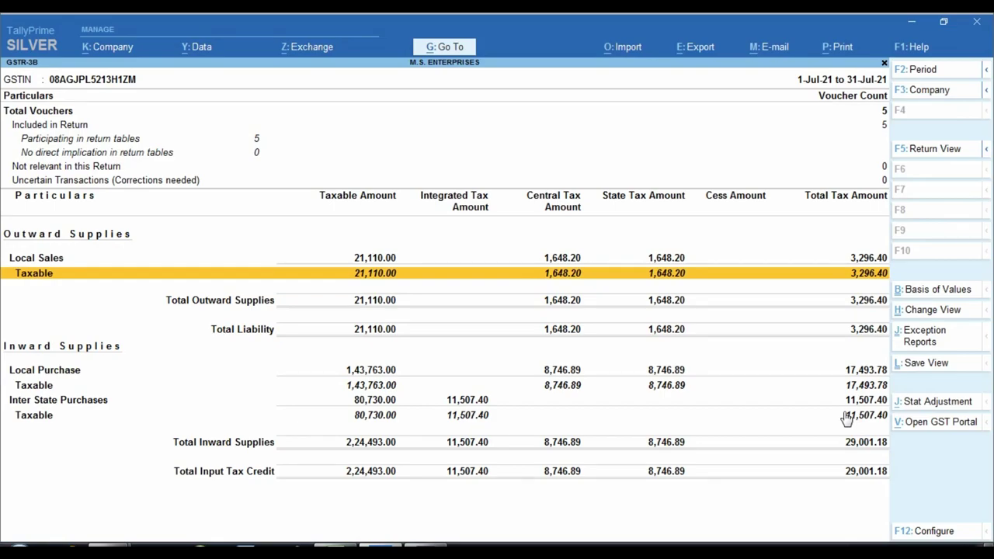
pyautogui.hotkey('alt', 'Tab')
pyautogui.press('Up')
pyautogui.press('Right')
pyautogui.write('1')
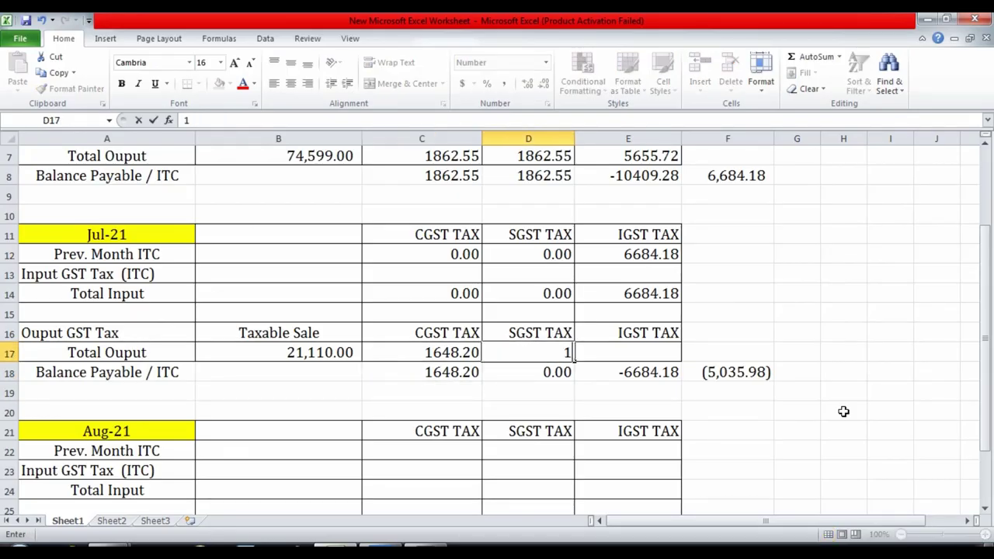
pyautogui.write('648.20')
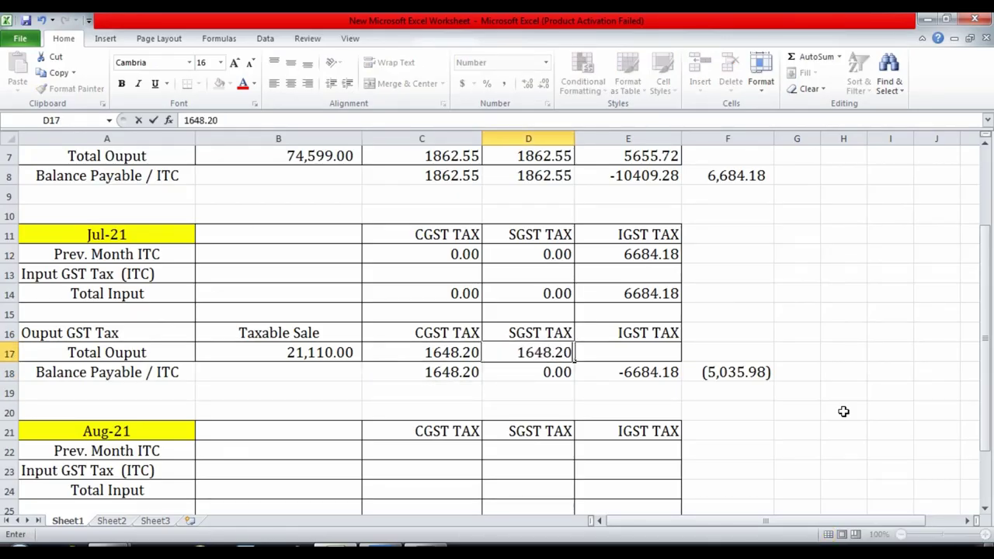
pyautogui.press('Return')
# Step: Enter 0 as the Jul-21 IGST output in E17
pyautogui.press('Up')
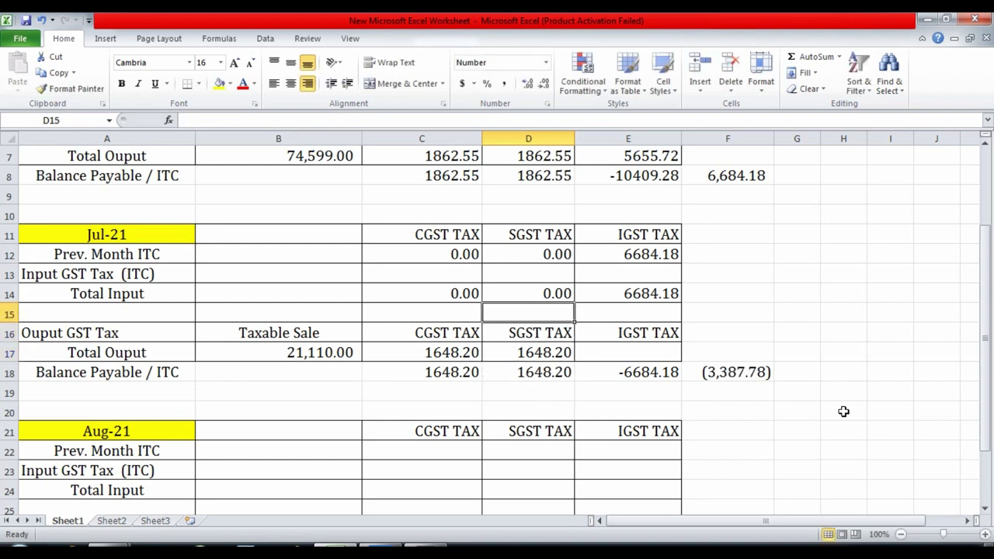
pyautogui.press('Right')
pyautogui.write('0')
pyautogui.press('Return')
# Step: Read the July input tax credit in Tally's GSTR-3B and enter 11507.40 as the Jul-21 input IGST in E13
pyautogui.press('Up')
pyautogui.press('Up')
pyautogui.press('Up')
pyautogui.press('Up')
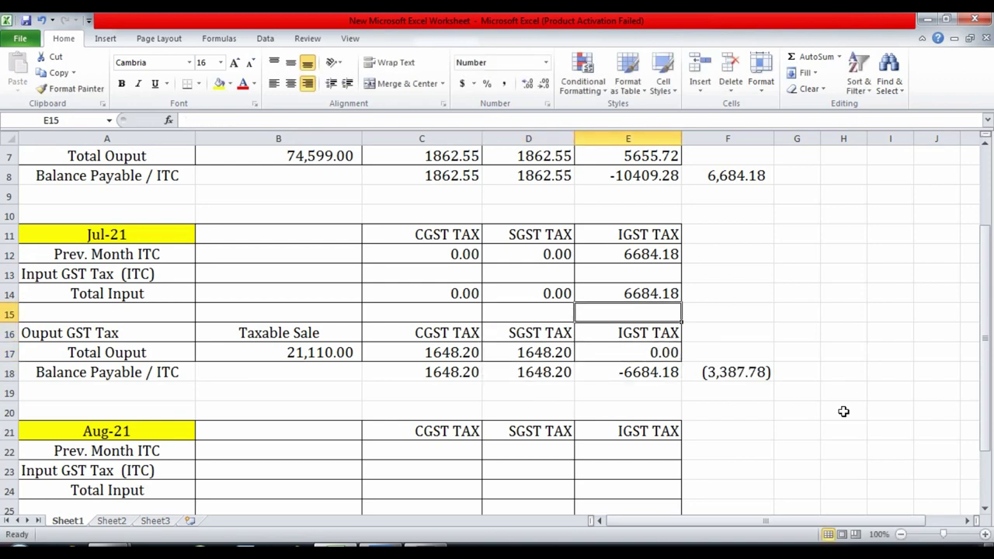
pyautogui.press('Left')
pyautogui.press('Up')
pyautogui.press('Up')
pyautogui.press('Left')
pyautogui.press('Down')
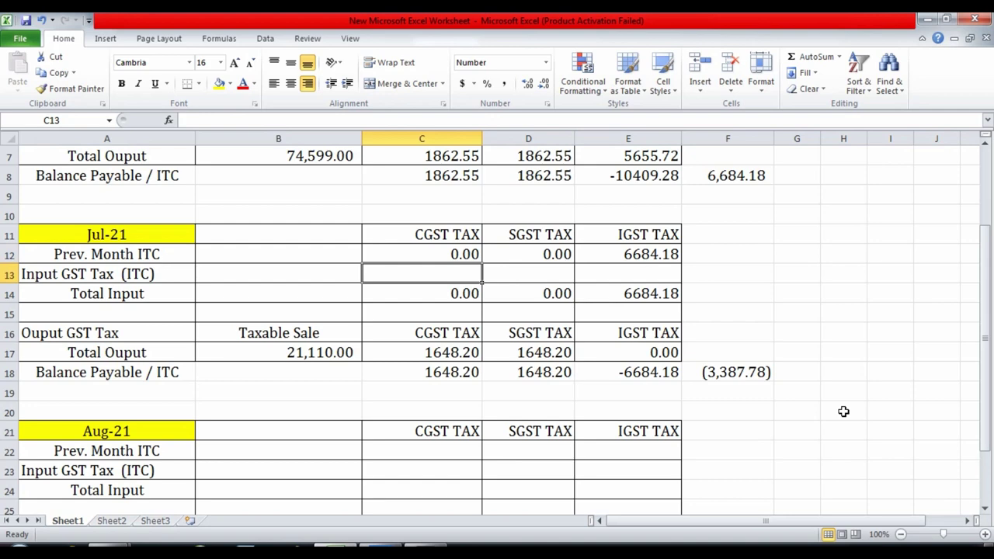
pyautogui.hotkey('alt', 'Tab')
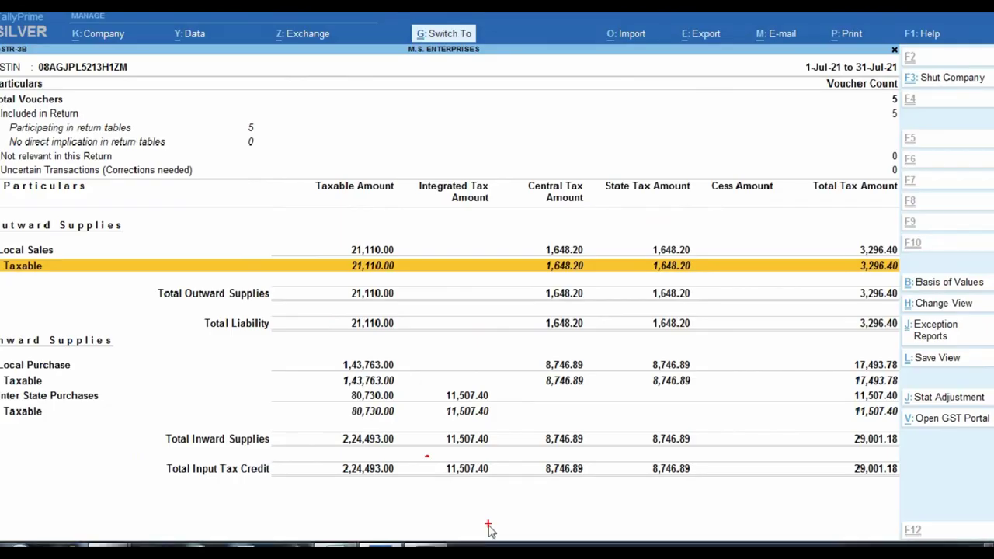
pyautogui.hotkey('alt', 'Tab')
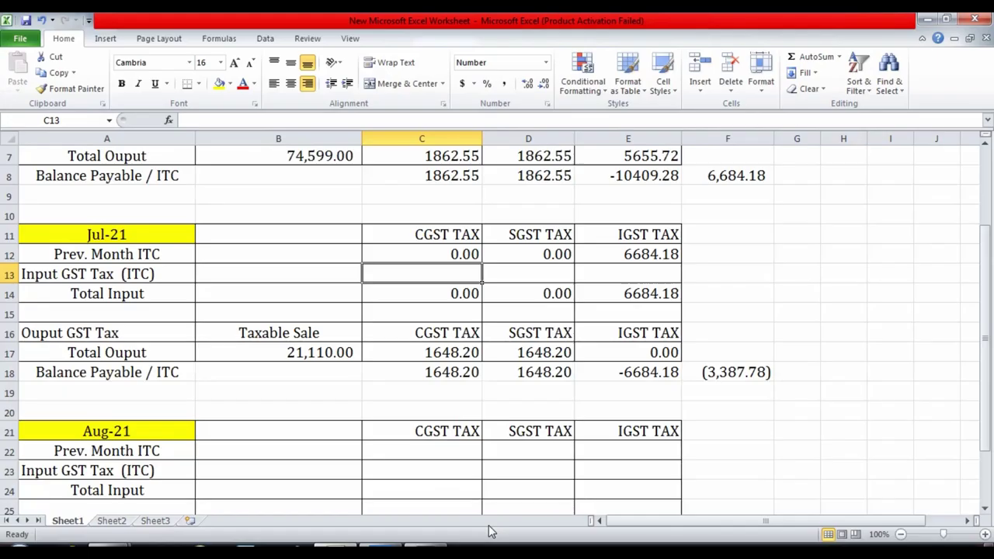
pyautogui.press('Right')
pyautogui.press('Up')
pyautogui.press('Down')
pyautogui.press('Right')
pyautogui.write('1')
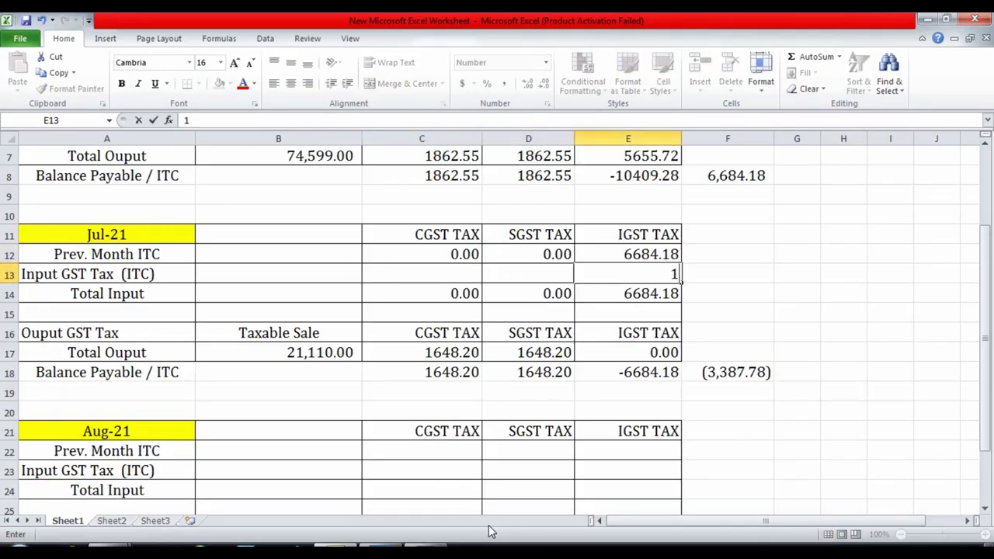
pyautogui.write('1507.40')
pyautogui.press('Return')
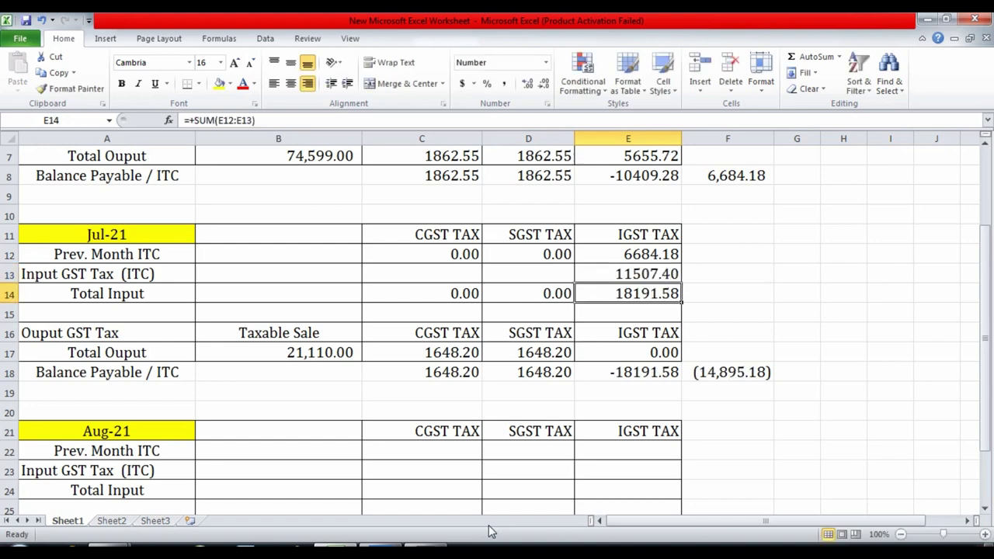
# Step: Enter 8746.89 as the Jul-21 input CGST in C13 and SGST in D13, taken from the input tax credit in Tally's GSTR-3B
pyautogui.press('Up')
pyautogui.press('Left')
pyautogui.press('Left')
pyautogui.hotkey('alt', 'Tab')
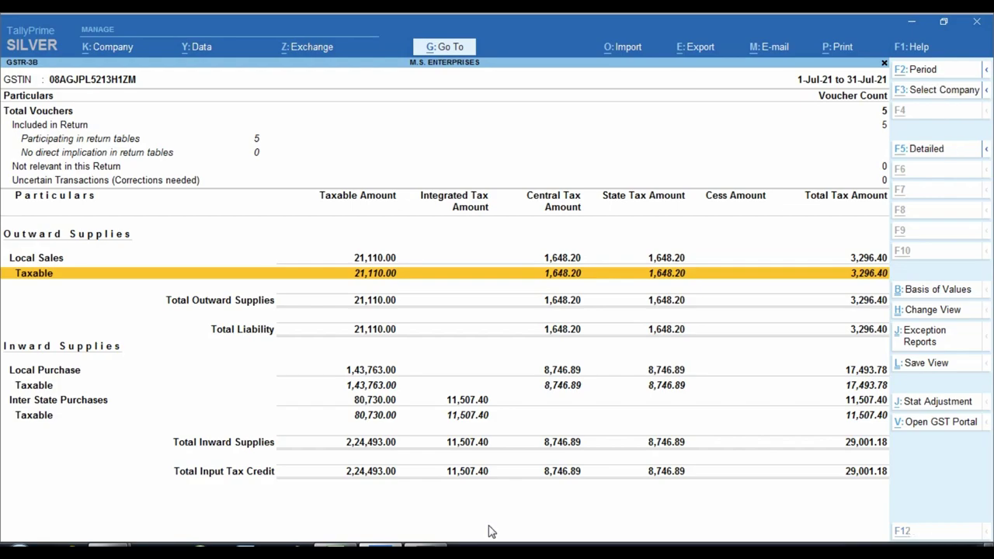
pyautogui.hotkey('alt', 'Tab')
pyautogui.write('8746')
pyautogui.hotkey('alt', 'Tab')
pyautogui.hotkey('alt', 'Tab')
pyautogui.write('.89')
pyautogui.press('Tab')
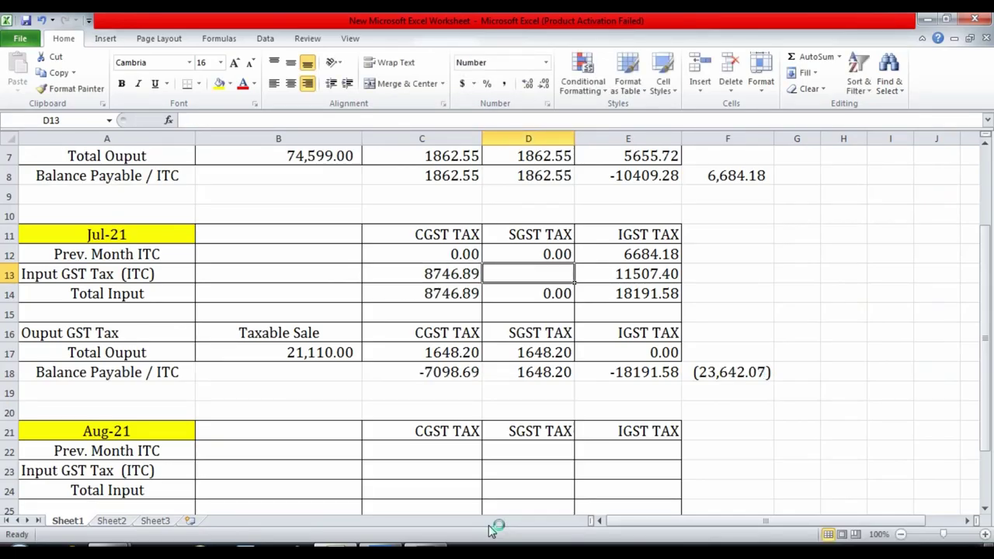
pyautogui.write('8746.89')
pyautogui.press('Return')
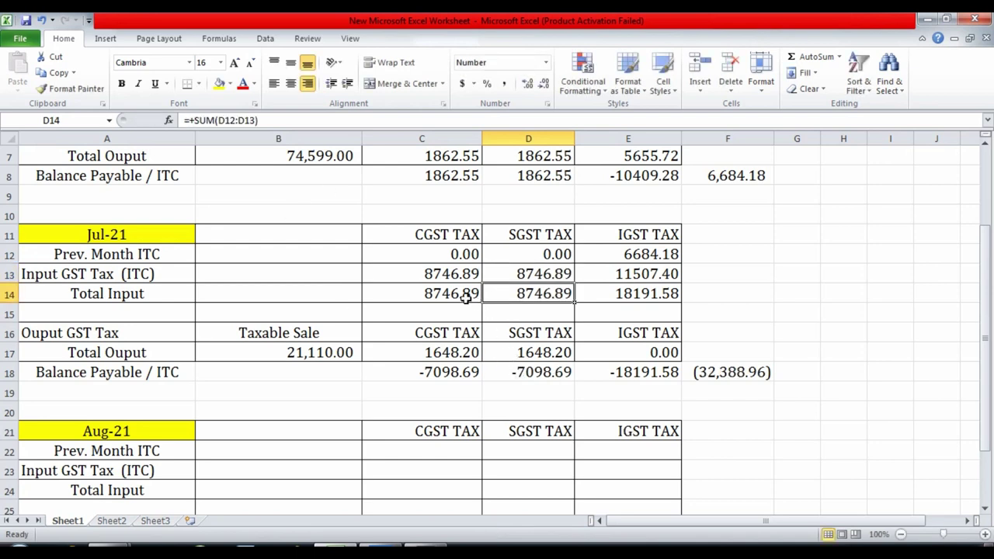
# Step: Check how the Jul-21 total IGST input in E14 is made up from E12 and E13
pyautogui.click(630, 293)
pyautogui.click(632, 273)
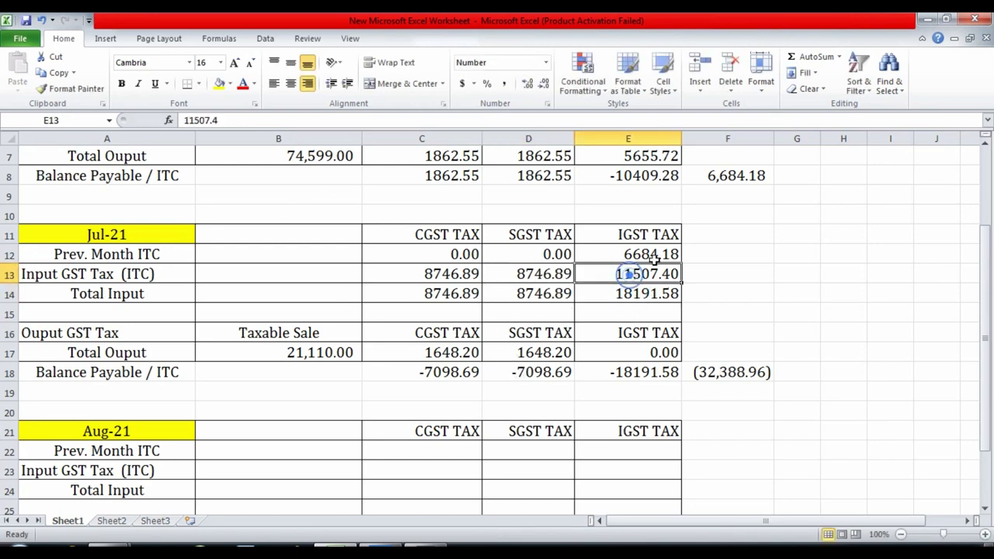
pyautogui.click(652, 254)
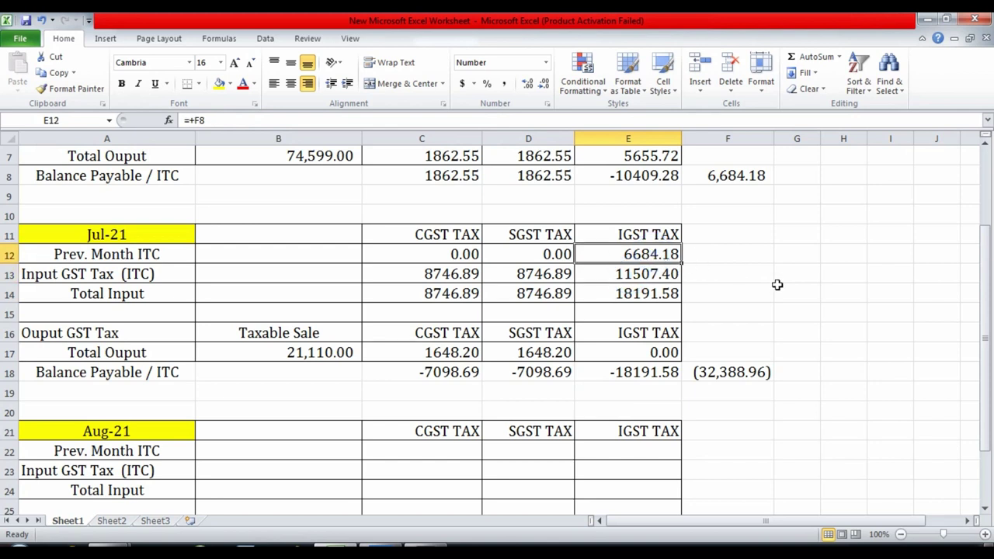
pyautogui.press('Down')
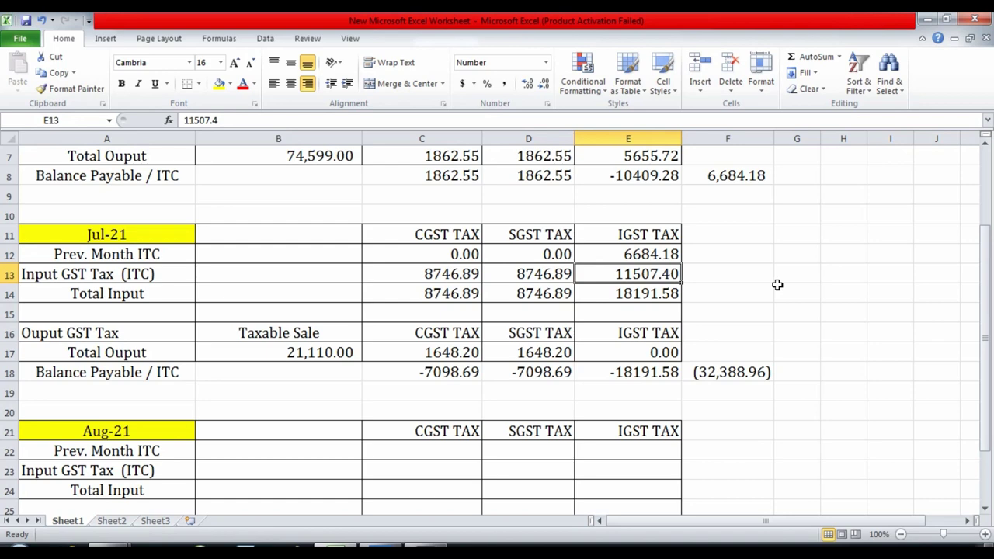
pyautogui.press('Down')
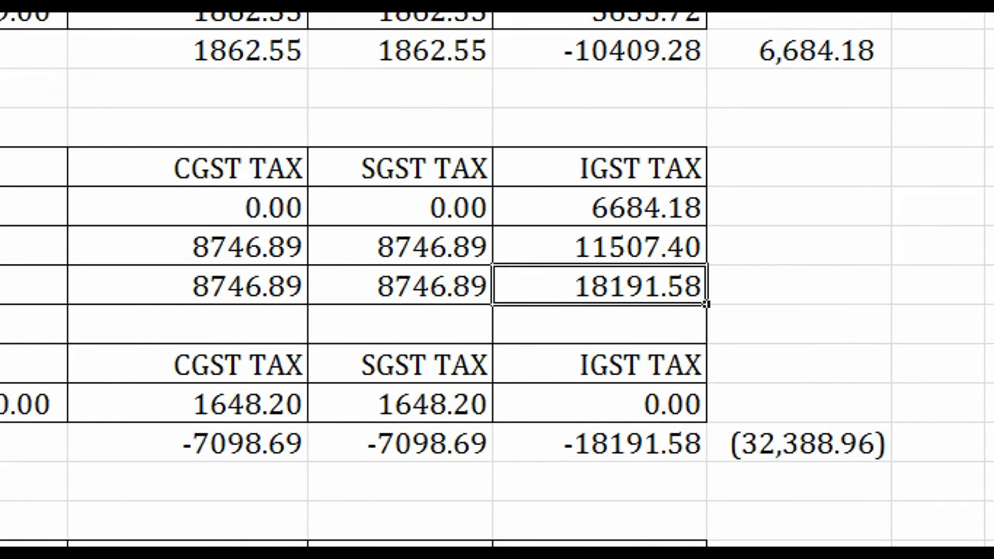
pyautogui.click(654, 294)
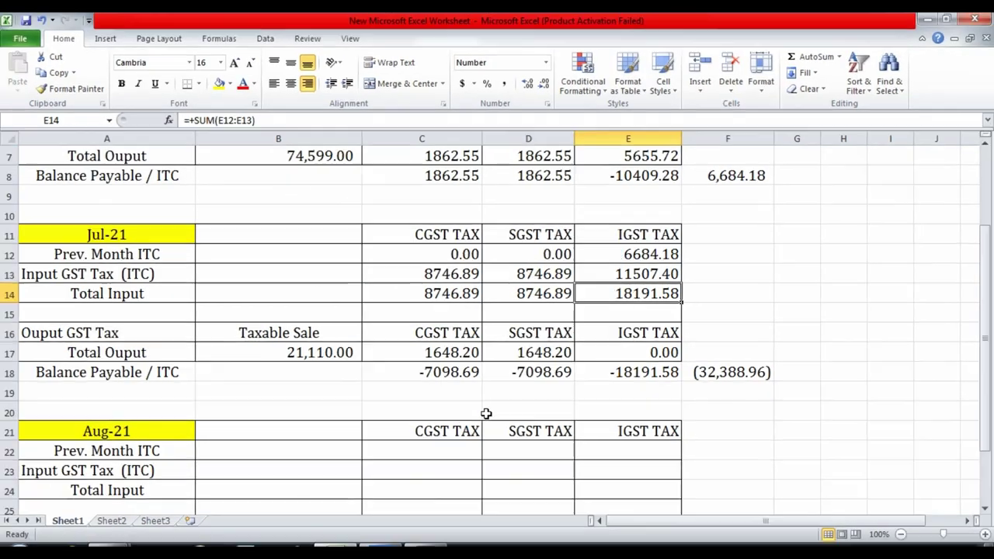
# Step: Re-enter the Jul-21 CGST balance in C18 as +C17-C14, and review the balance formulas in E18 and F18
pyautogui.click(290, 482)
pyautogui.click(451, 374)
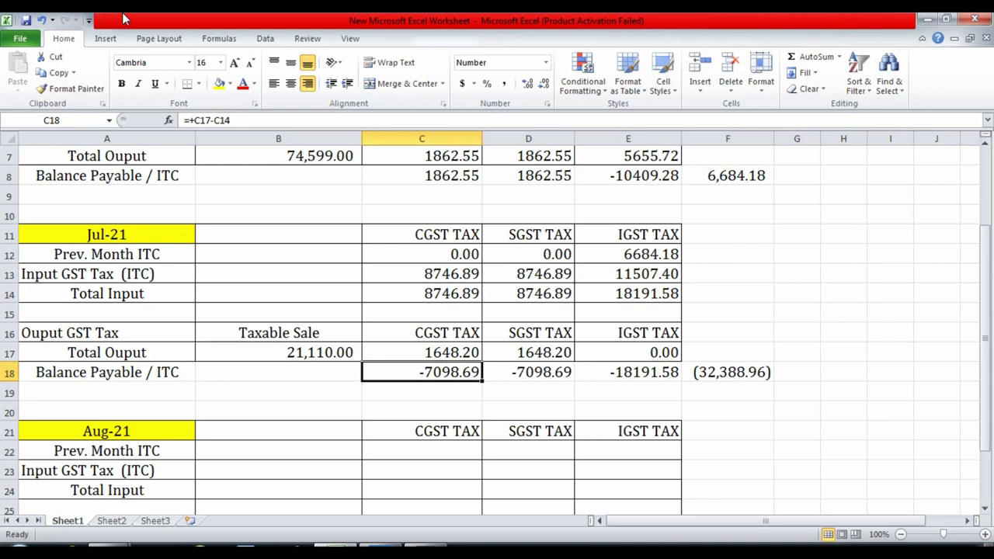
pyautogui.write('+')
pyautogui.press('Up')
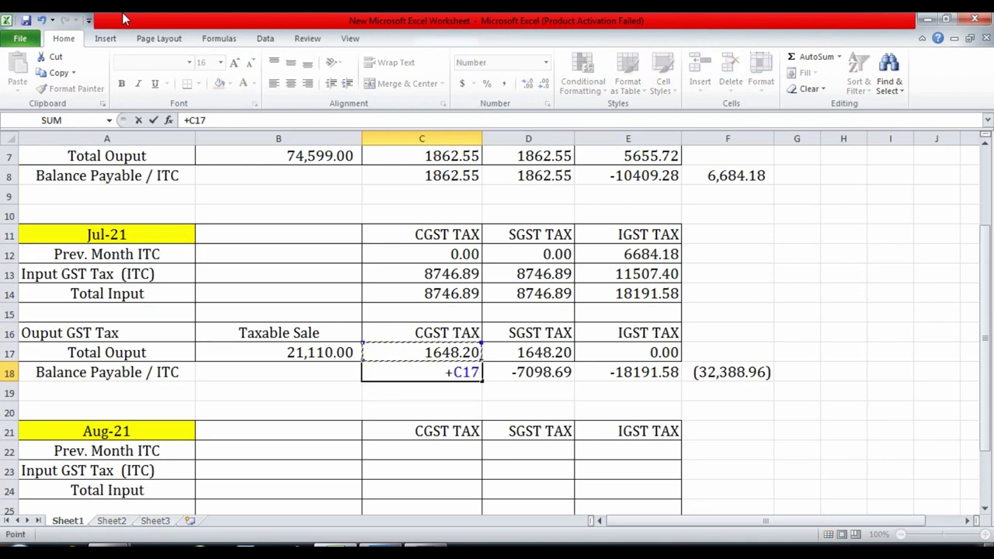
pyautogui.write('-')
pyautogui.press('Up')
pyautogui.press('Up')
pyautogui.press('Up')
pyautogui.press('Up')
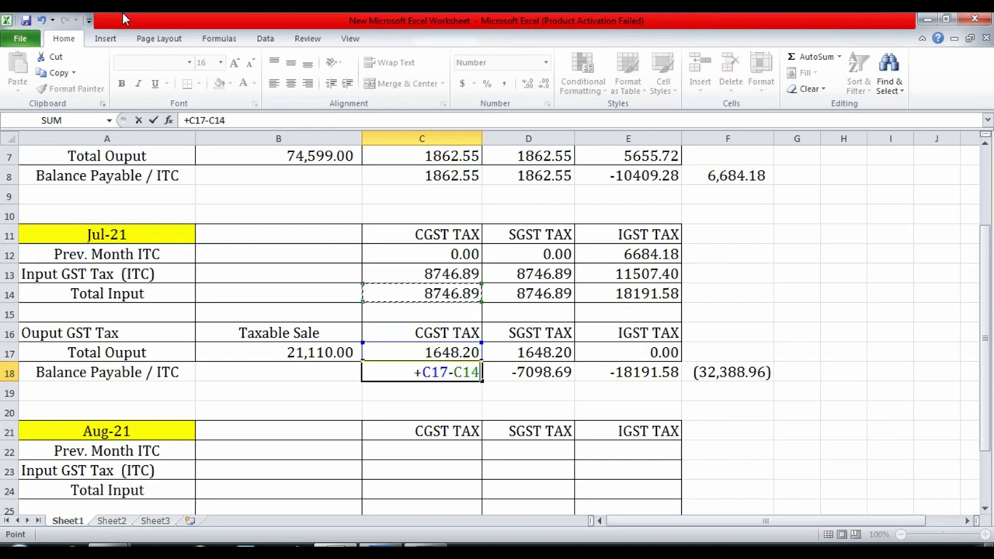
pyautogui.hotkey('ctrl', 'Return')
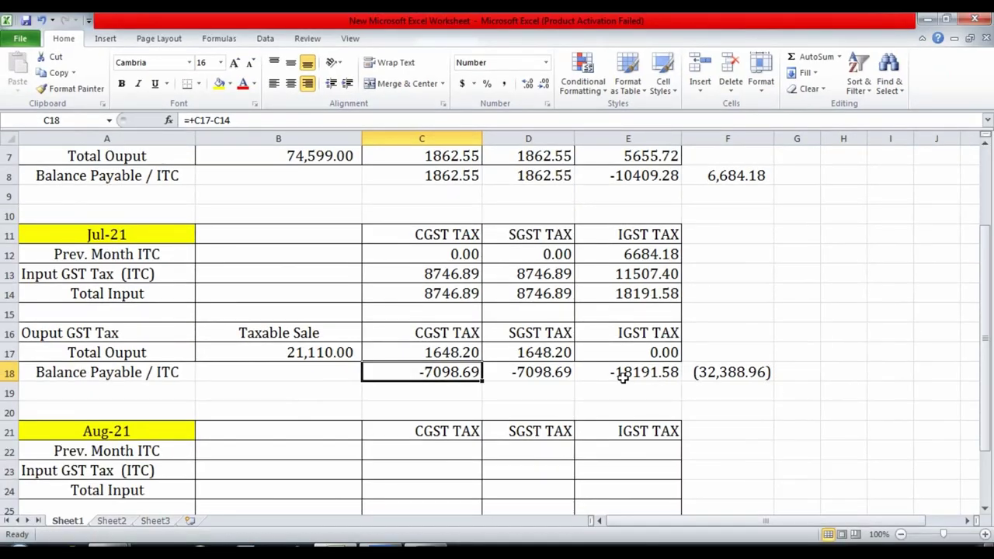
pyautogui.click(622, 377)
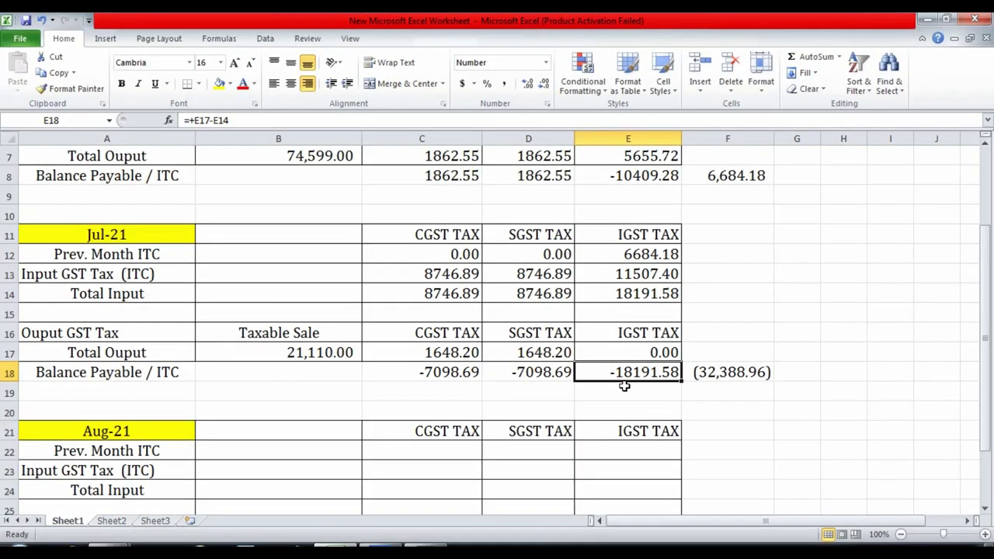
pyautogui.press('Right')
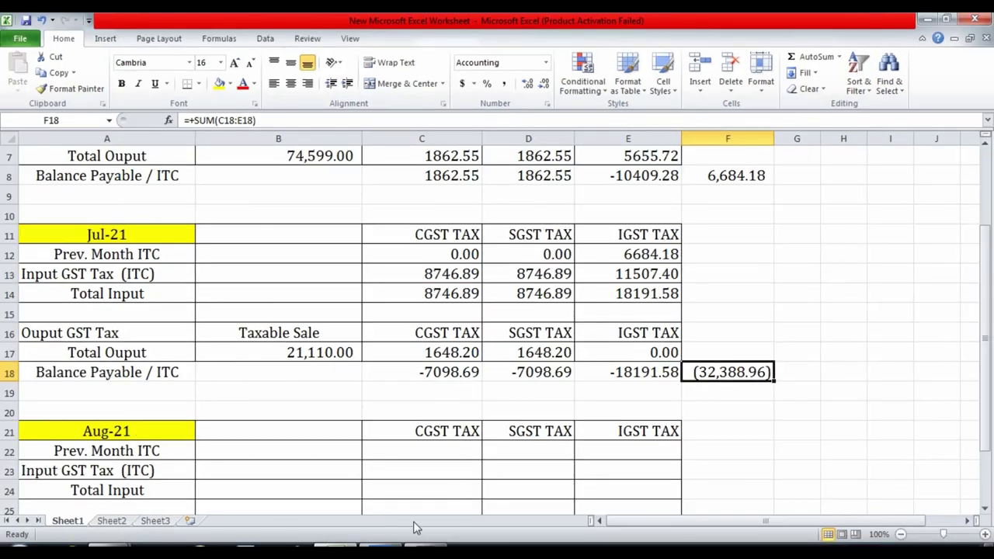
# Step: Switch to TallyPrime and open the Balance Sheet for the period 1-7-2021 to 31-7-2021
pyautogui.hotkey('alt', 'Tab')
pyautogui.press('Escape')
pyautogui.press('Escape')
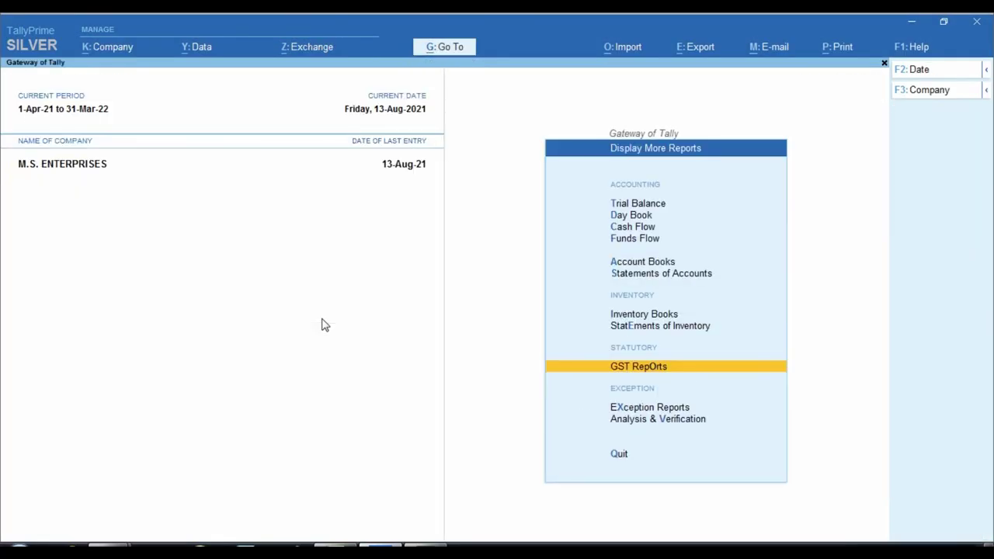
pyautogui.press('Escape')
pyautogui.press('b')
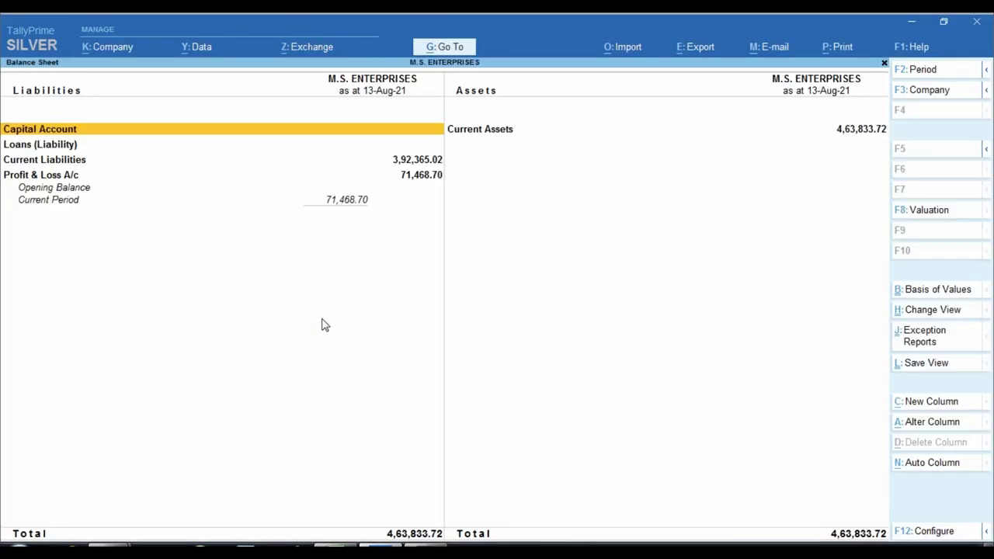
pyautogui.press('F2')
pyautogui.write('1-7')
pyautogui.press('Return')
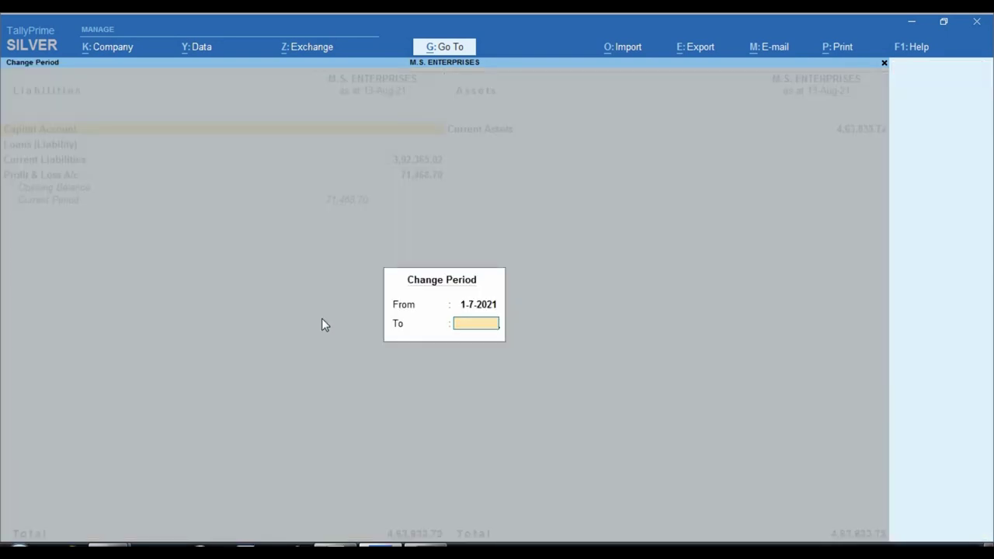
pyautogui.write('31-7')
pyautogui.press('Return')
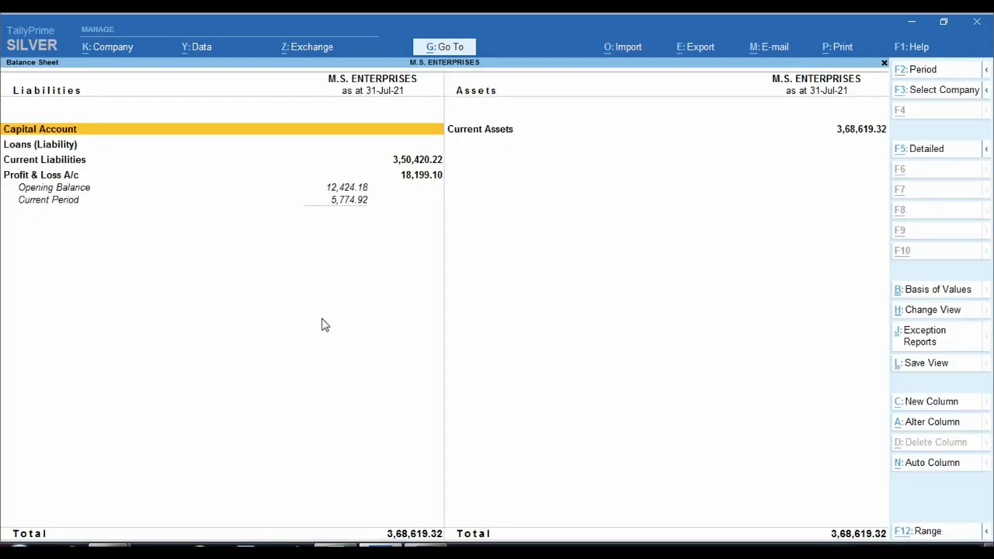
# Step: Expand the Balance Sheet to its detailed view and open the Duties & Taxes group under Current Liabilities
pyautogui.hotkey('alt', 'F5')
pyautogui.press('alt')
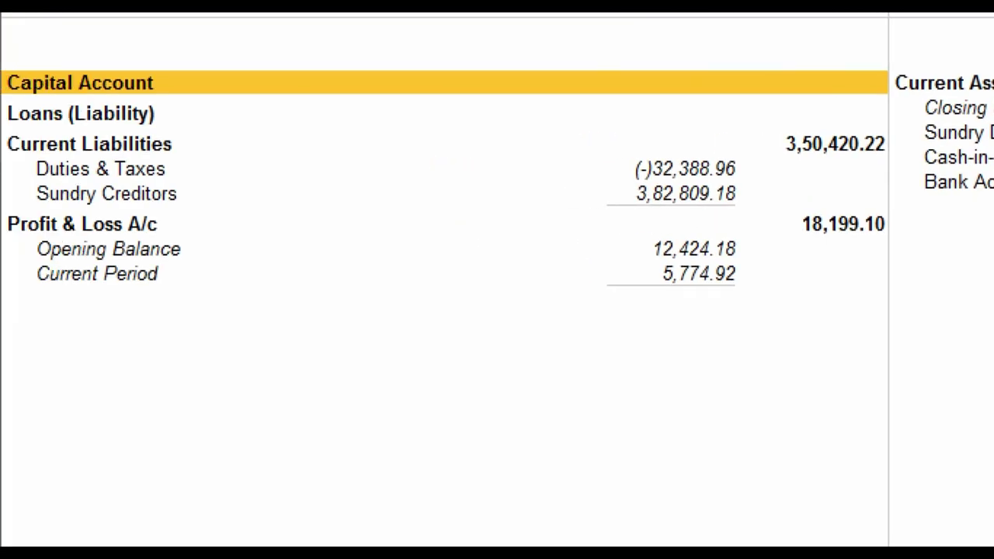
pyautogui.moveTo(592, 146); pyautogui.dragTo(751, 181)
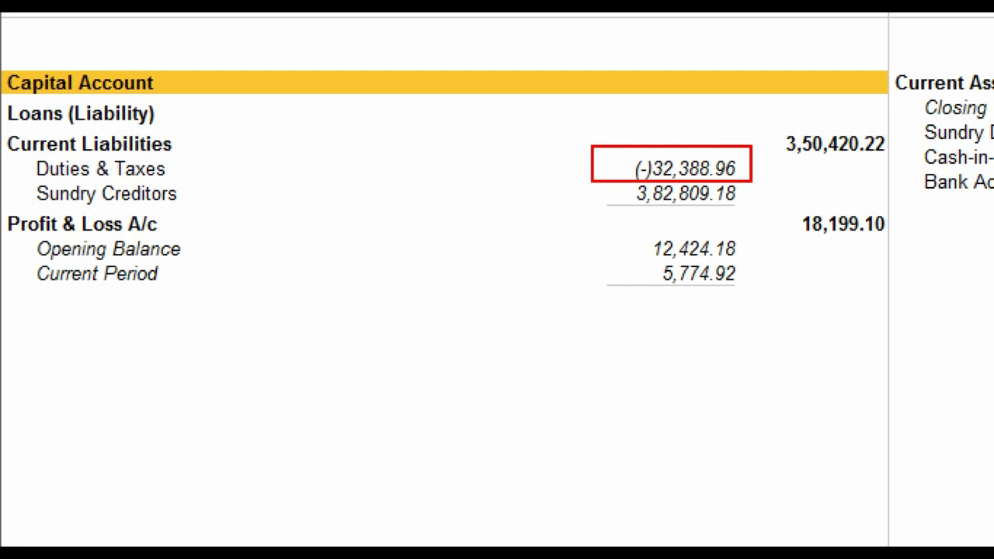
pyautogui.press('Down')
pyautogui.press('Down')
pyautogui.press('Down')
pyautogui.press('Return')
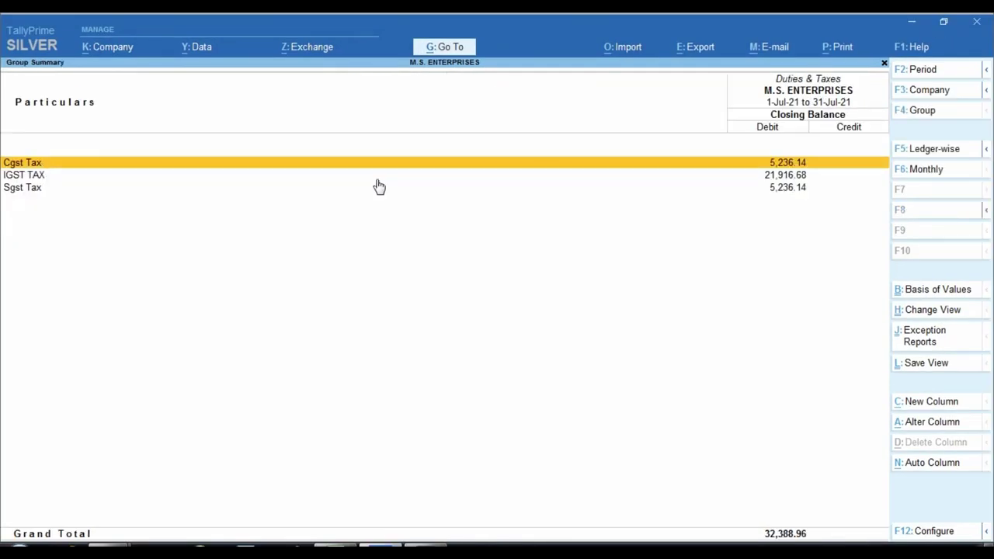
# Step: View the July monthly summary of Duties & Taxes and compare it with the output taxes in C17:D17 of the Excel worksheet
pyautogui.press('F6')
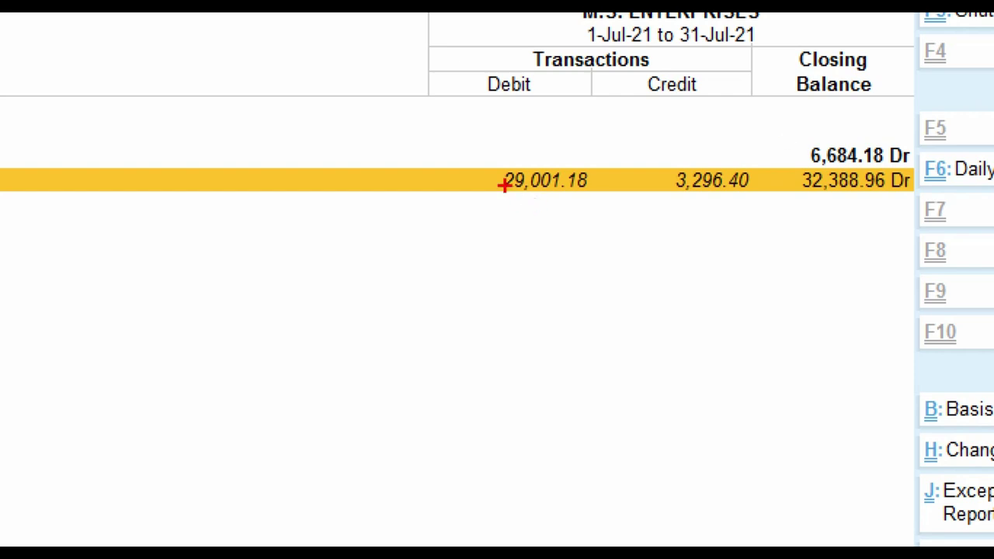
pyautogui.moveTo(479, 152); pyautogui.dragTo(609, 205)
pyautogui.moveTo(661, 153); pyautogui.dragTo(769, 215)
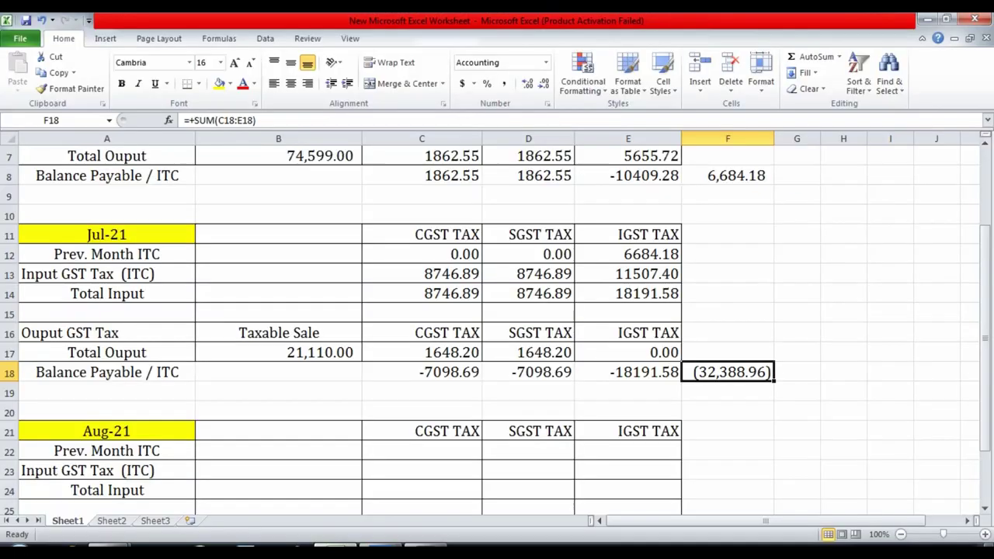
pyautogui.moveTo(445, 351); pyautogui.dragTo(517, 352)
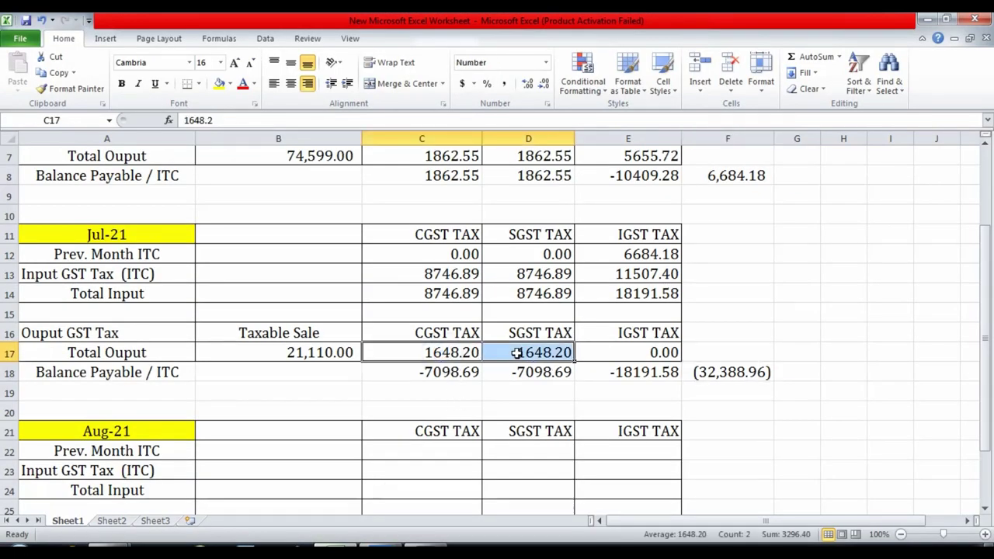
pyautogui.click(514, 413)
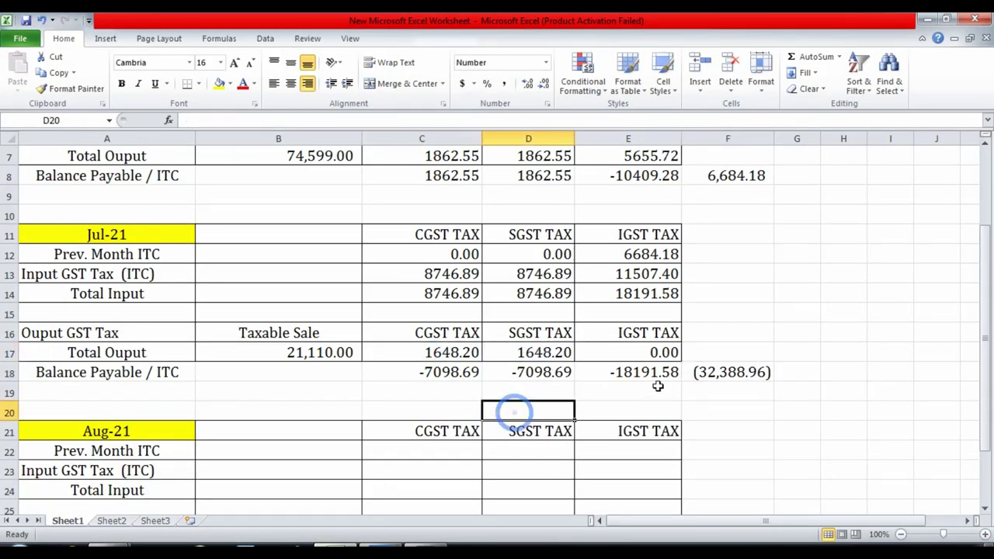
# Step: Select B22 in the worksheet's Aug-21 block, switch to TallyPrime and return to the Gateway of Tally
pyautogui.scroll(-1, 657, 386)
pyautogui.click(284, 389)
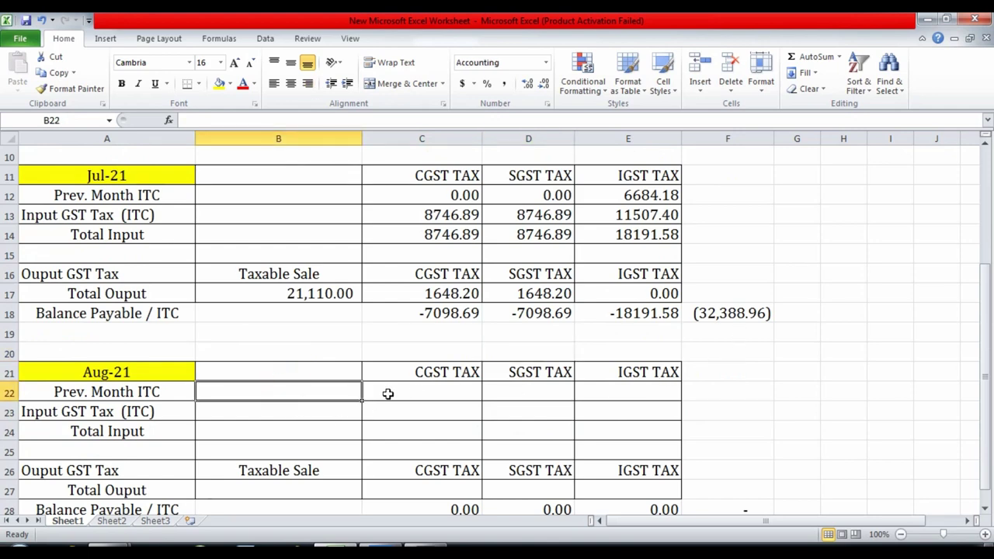
pyautogui.hotkey('alt', 'Tab')
pyautogui.press('Escape')
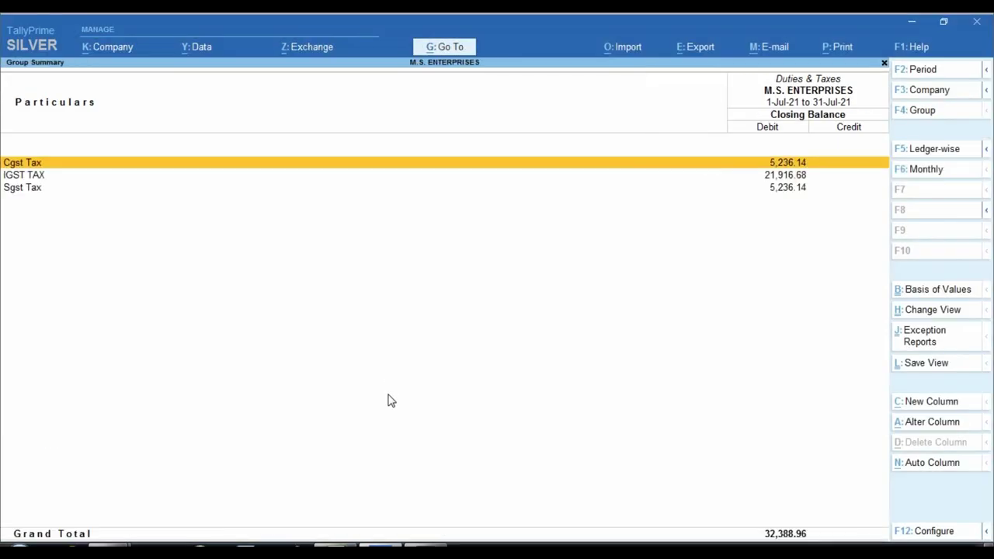
pyautogui.press('Escape')
pyautogui.press('Escape')
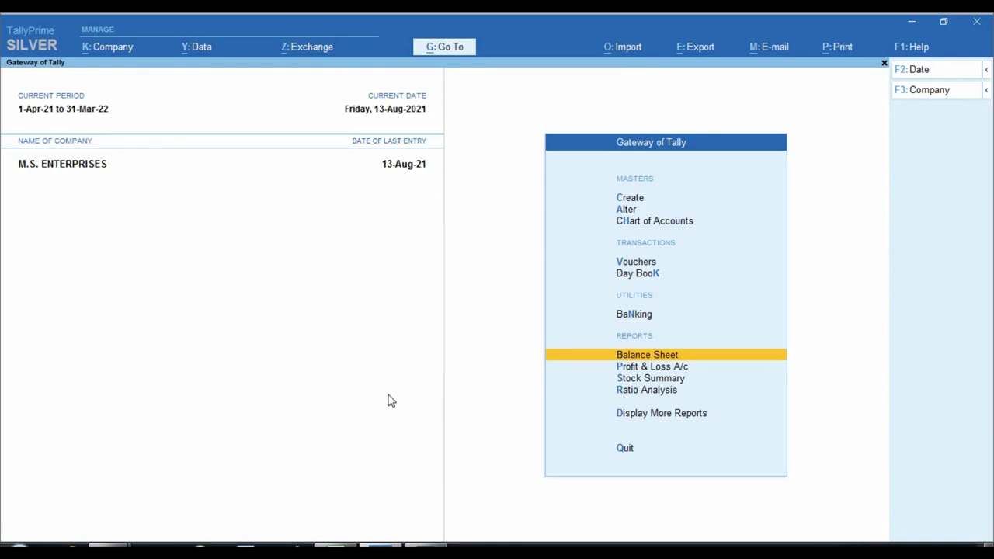
# Step: Open the GSTR-3B report from Tally's GST Reports
pyautogui.press('Down')
pyautogui.press('Down')
pyautogui.press('Down')
pyautogui.press('Down')
pyautogui.press('Return')
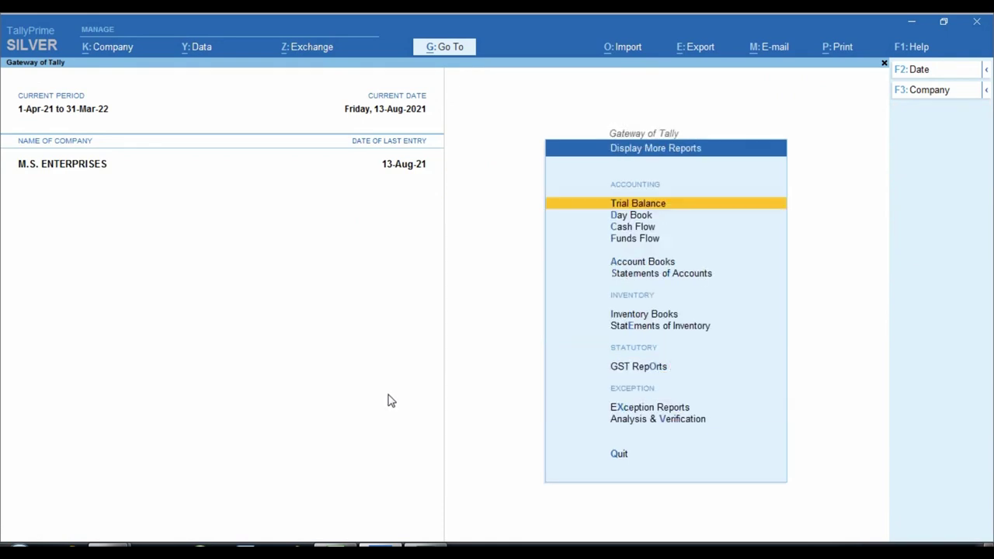
pyautogui.press('Down')
pyautogui.press('Down')
pyautogui.press('Down')
pyautogui.press('Down')
pyautogui.press('Down')
pyautogui.press('Down')
pyautogui.press('Down')
pyautogui.press('Down')
pyautogui.press('Down')
pyautogui.press('Up')
pyautogui.press('Return')
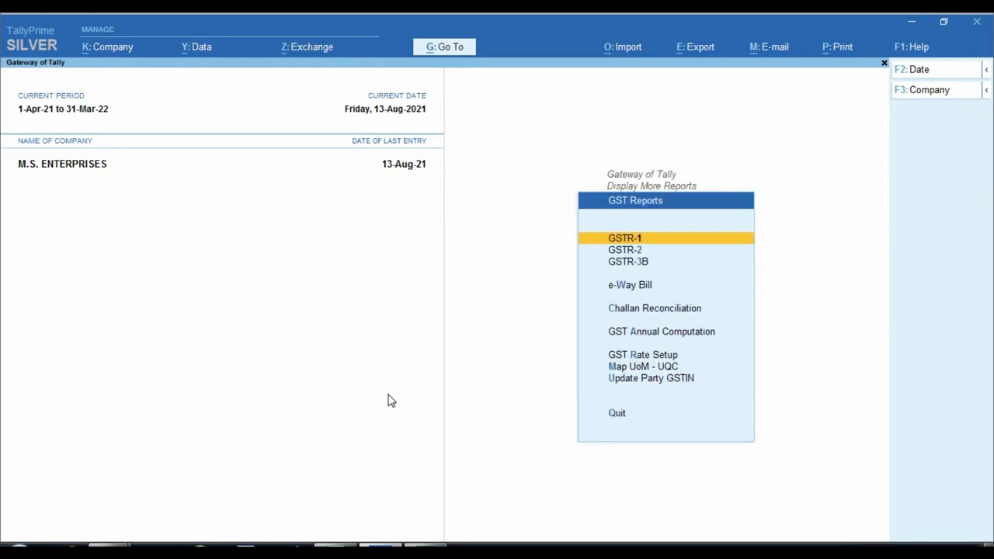
pyautogui.press('Down')
pyautogui.press('Down')
pyautogui.press('Return')
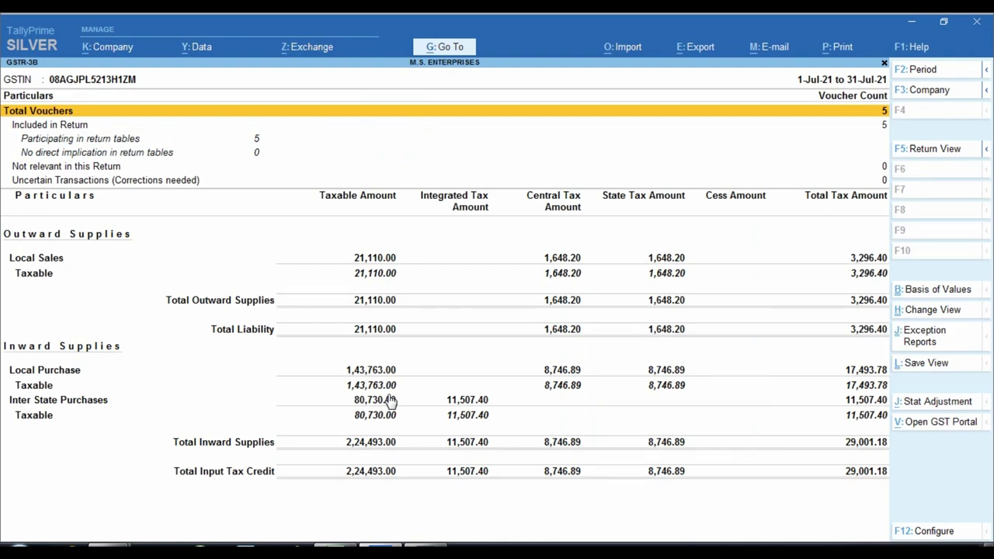
# Step: Set the GSTR-3B period from 1.8 to 31.8 and examine August's local and interstate outward supplies
pyautogui.press('F2')
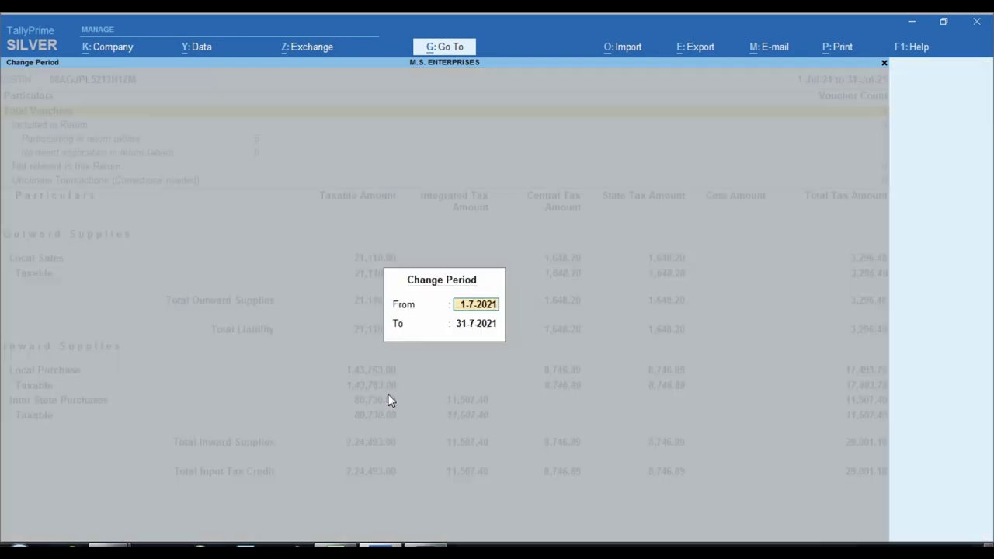
pyautogui.write('1.8')
pyautogui.press('Return')
pyautogui.write('31.8')
pyautogui.press('Return')
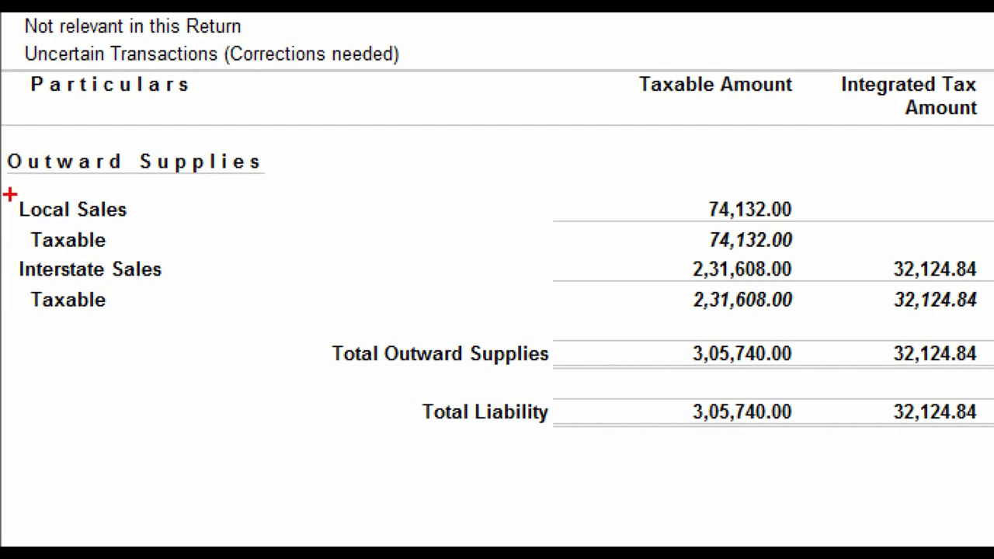
pyautogui.moveTo(3, 188); pyautogui.dragTo(178, 375)
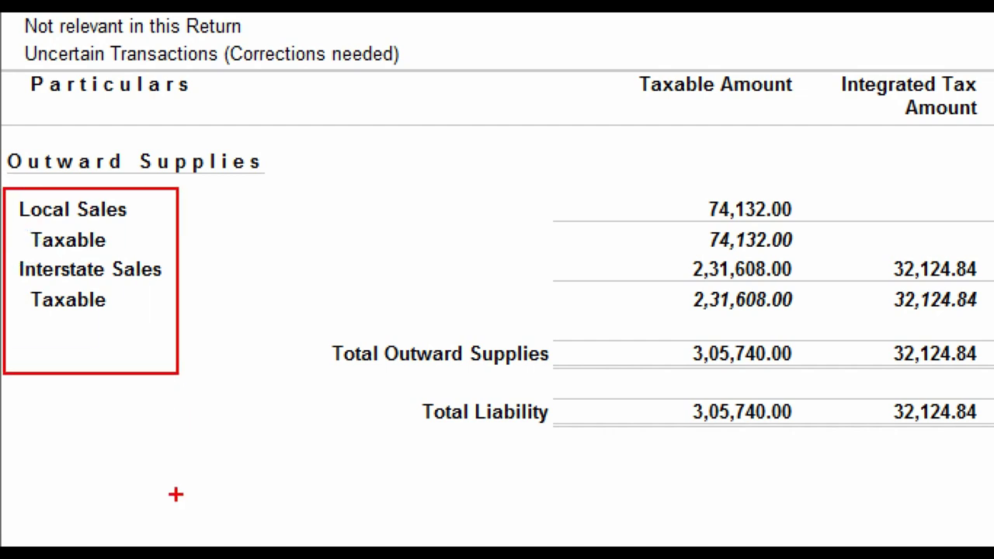
pyautogui.press('Escape')
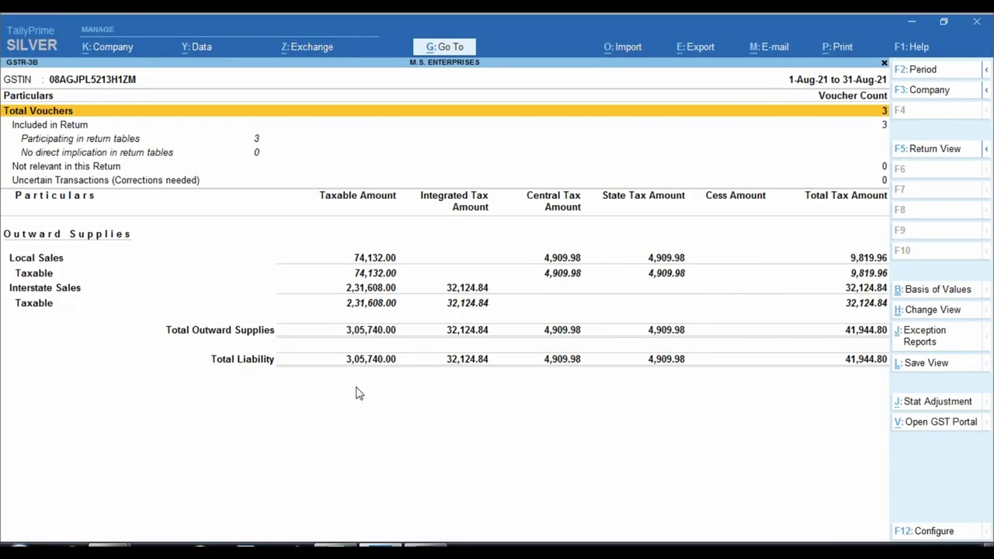
# Step: Read August's total outward supplies in GSTR-3B, switch to Excel and enter 305740 as the Aug-21 taxable sale in B27
pyautogui.hotkey('ctrl', '1')
pyautogui.click(344, 348)
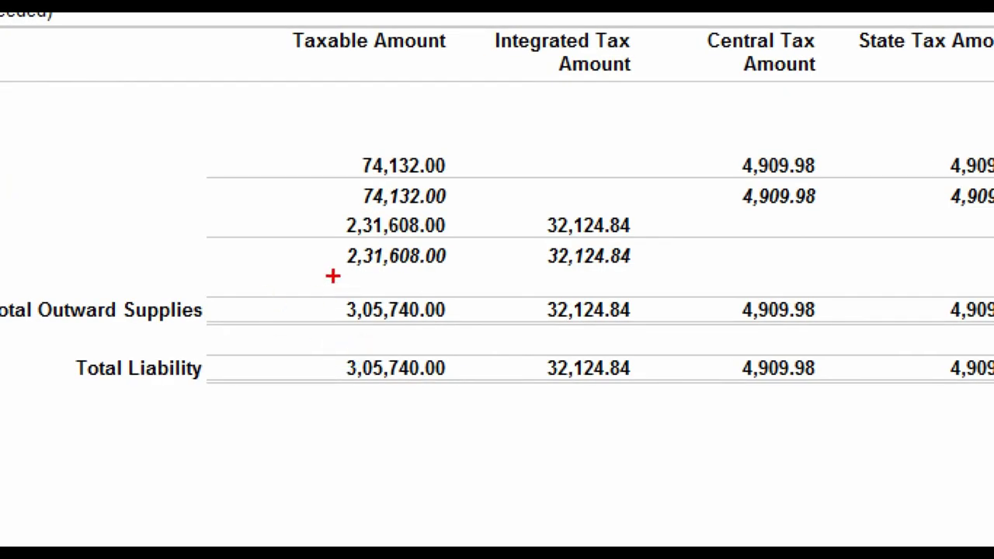
pyautogui.moveTo(306, 273); pyautogui.dragTo(475, 328)
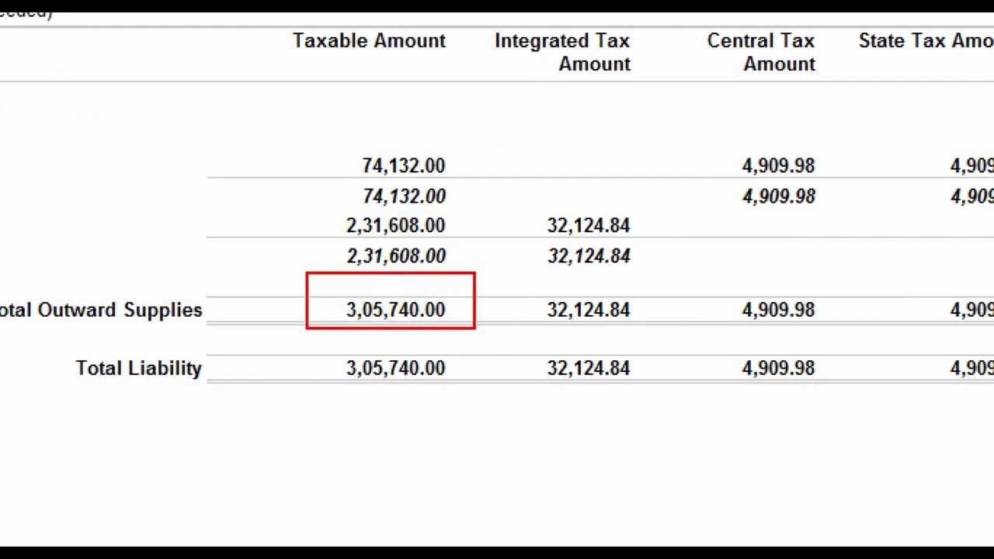
pyautogui.hotkey('alt', 'Tab')
pyautogui.press('Down')
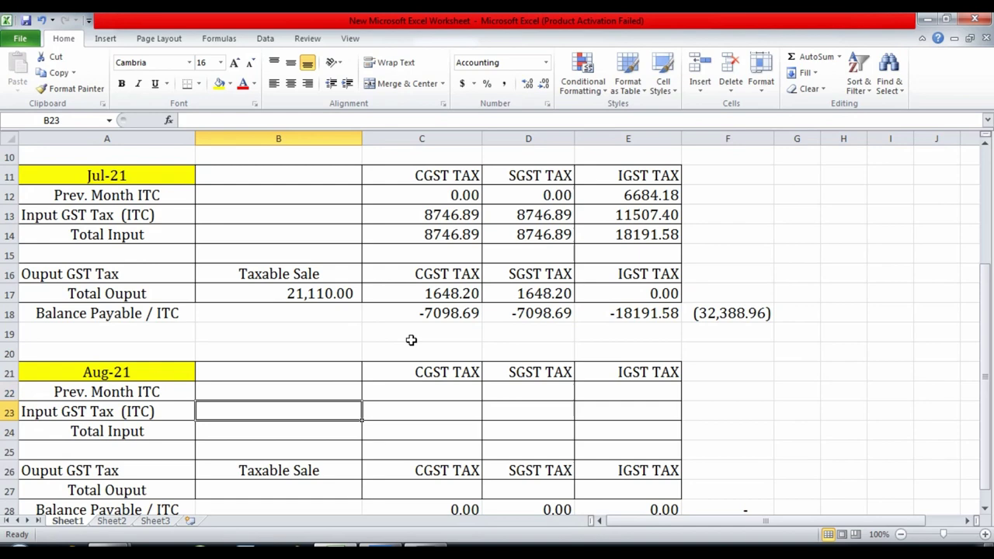
pyautogui.press('Down')
pyautogui.press('Down')
pyautogui.press('Down')
pyautogui.press('Down')
pyautogui.press('Down')
pyautogui.press('Down')
pyautogui.press('Down')
pyautogui.press('Down')
pyautogui.press('Down')
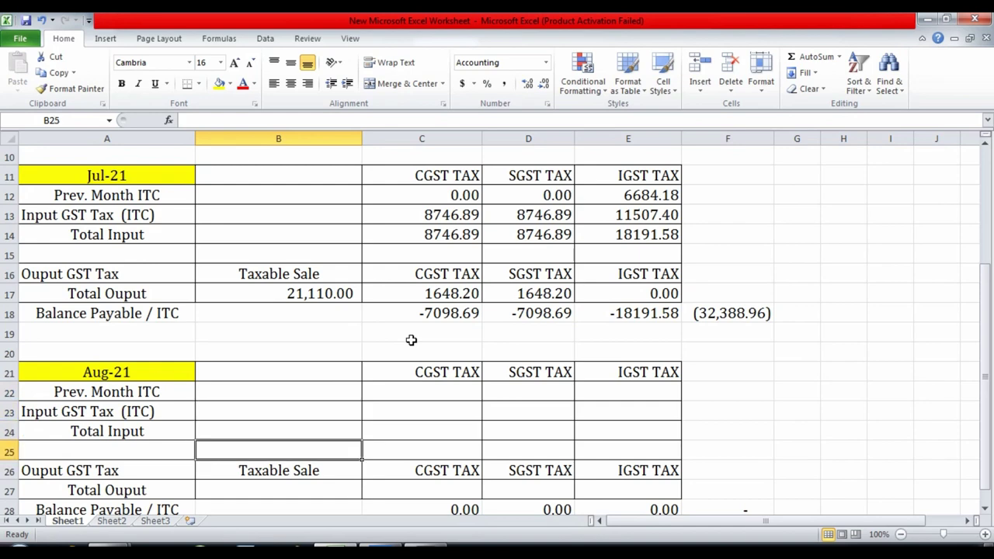
pyautogui.press('Up')
pyautogui.press('Up')
pyautogui.press('Up')
pyautogui.press('Up')
pyautogui.press('Up')
pyautogui.write('305740')
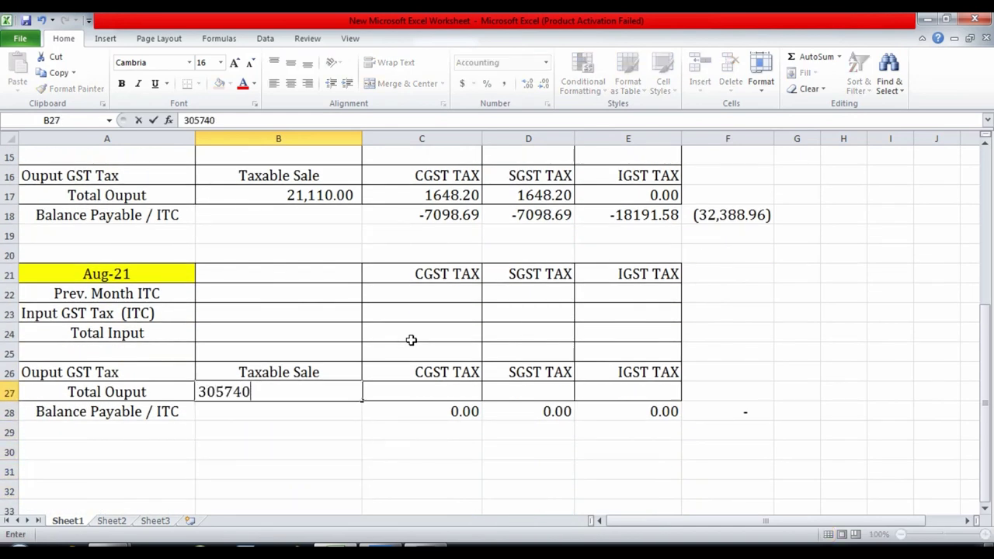
pyautogui.hotkey('ctrl', 'Return')
# Step: Enter August's integrated tax from Tally's GSTR-3B, 32124.84, as the IGST output in E27 of the Excel worksheet
pyautogui.hotkey('alt', 'Tab')
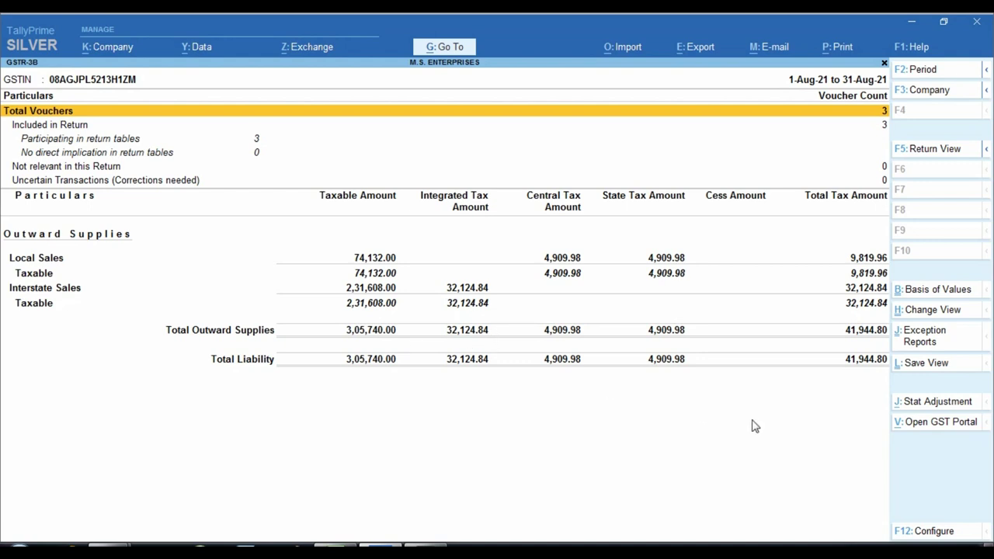
pyautogui.hotkey('alt', 'Tab')
pyautogui.press('Right')
pyautogui.press('Right')
pyautogui.press('Right')
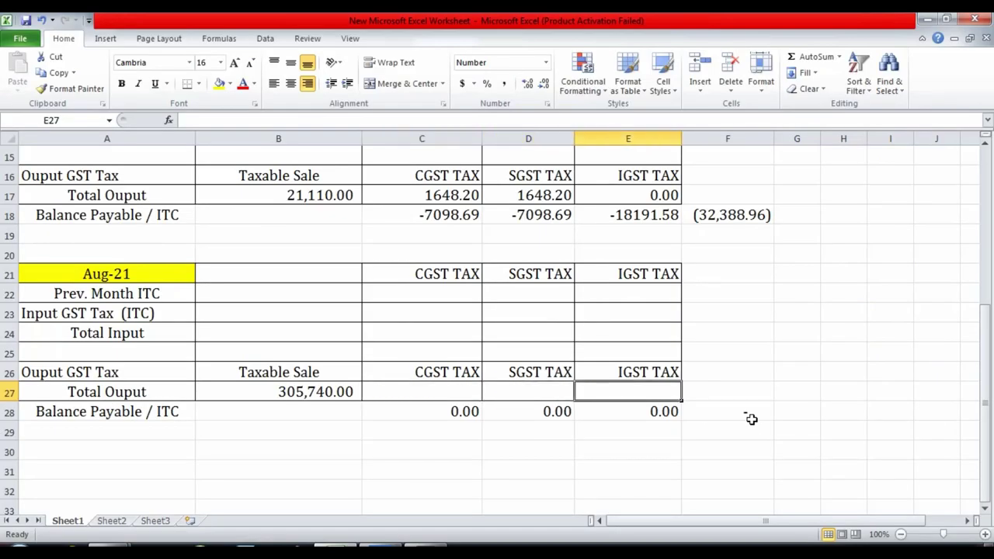
pyautogui.write('32124')
pyautogui.press('Return')
pyautogui.hotkey('alt', 'Tab')
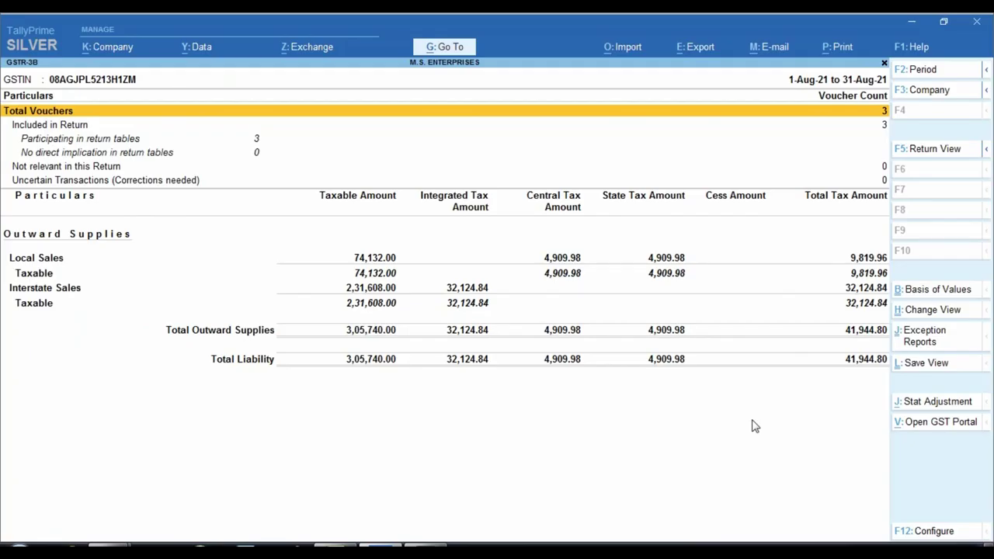
pyautogui.hotkey('alt', 'Tab')
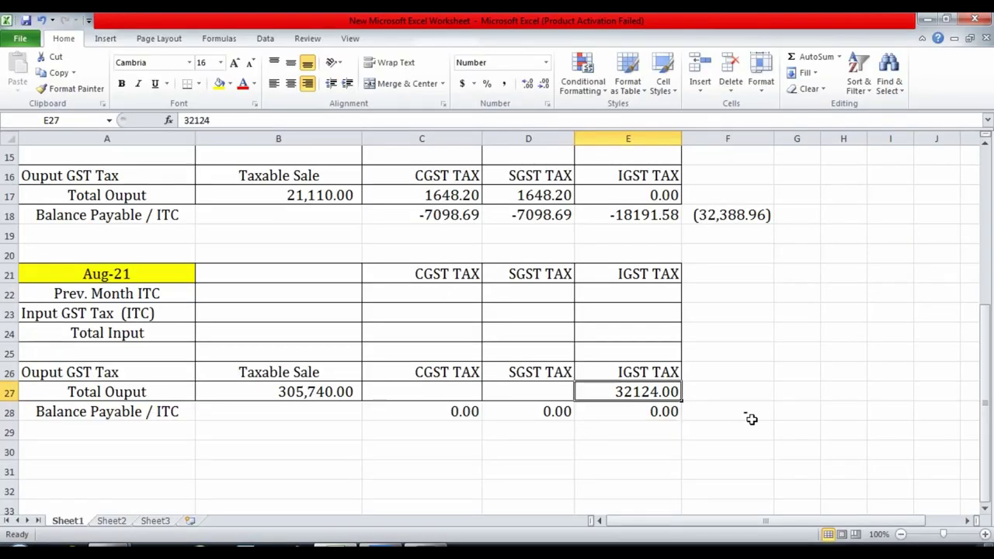
pyautogui.press('F2')
pyautogui.write('.84')
pyautogui.hotkey('ctrl', 'Return')
# Step: Check the central and state tax in Tally and enter 4909.98 as August's CGST and SGST output in C27 and D27
pyautogui.press('Left')
pyautogui.press('Left')
pyautogui.hotkey('alt', 'Tab')
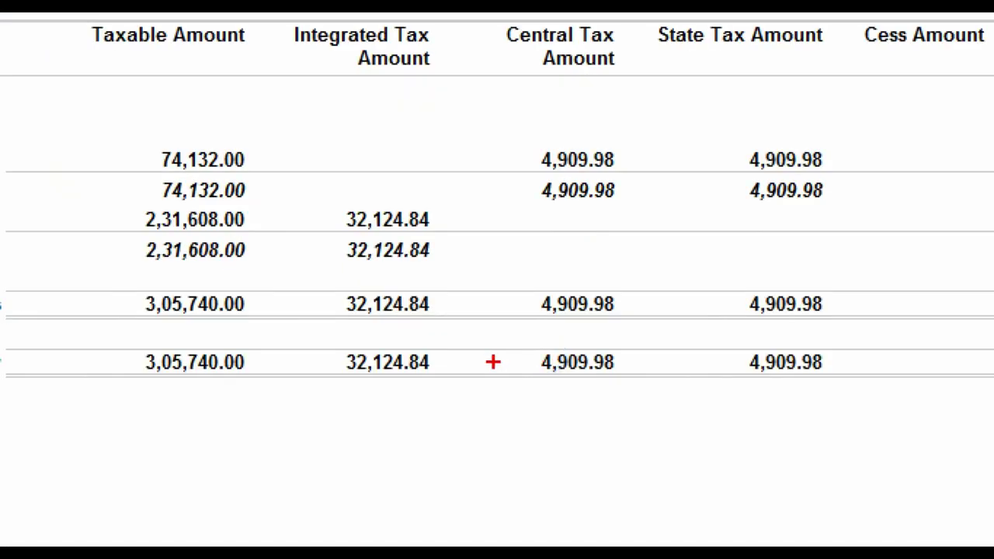
pyautogui.hotkey('alt', 'Tab')
pyautogui.write('4909')
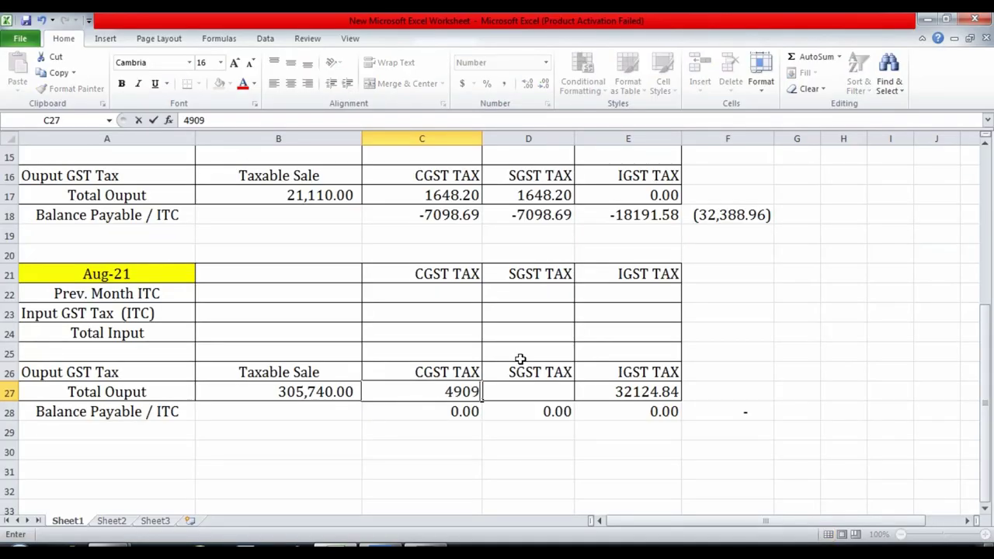
pyautogui.write('.98')
pyautogui.press('Return')
pyautogui.press('Up')
pyautogui.press('Right')
pyautogui.write('4')
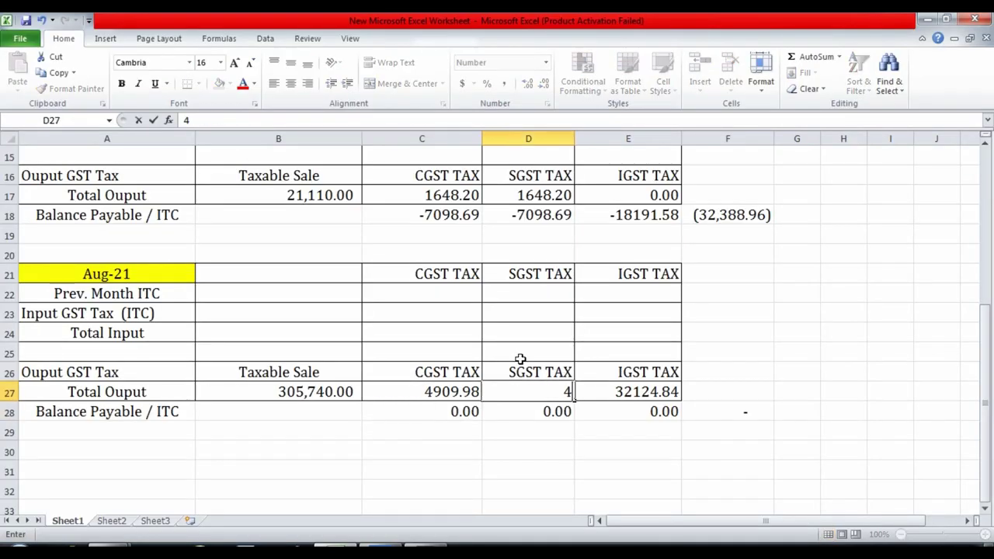
pyautogui.write('909.98')
pyautogui.press('Return')
# Step: Link August's previous-month CGST credit in C22 to July's CGST balance with the formula +C18
pyautogui.press('Up')
pyautogui.press('Up')
pyautogui.press('Up')
pyautogui.press('Up')
pyautogui.press('Up')
pyautogui.press('Up')
pyautogui.press('Left')
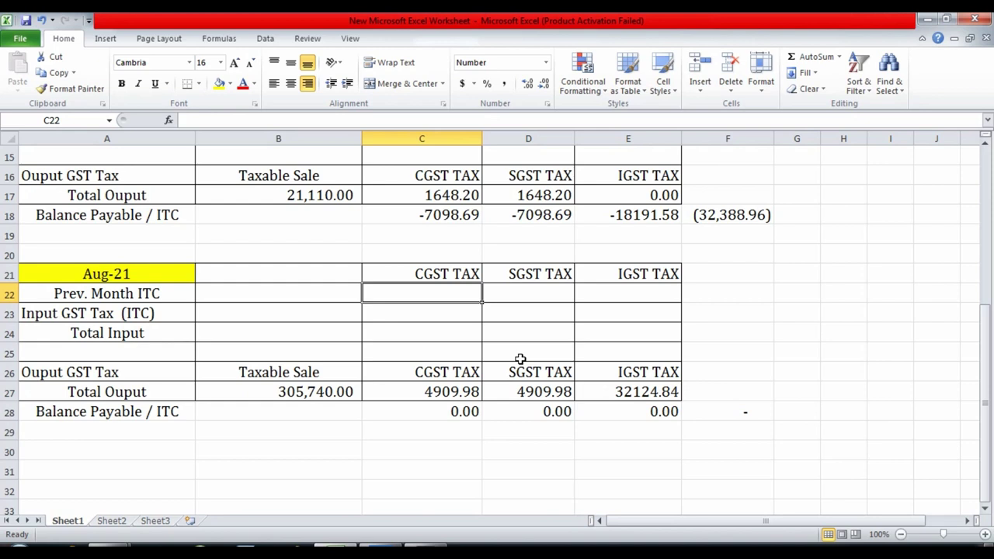
pyautogui.click(444, 216)
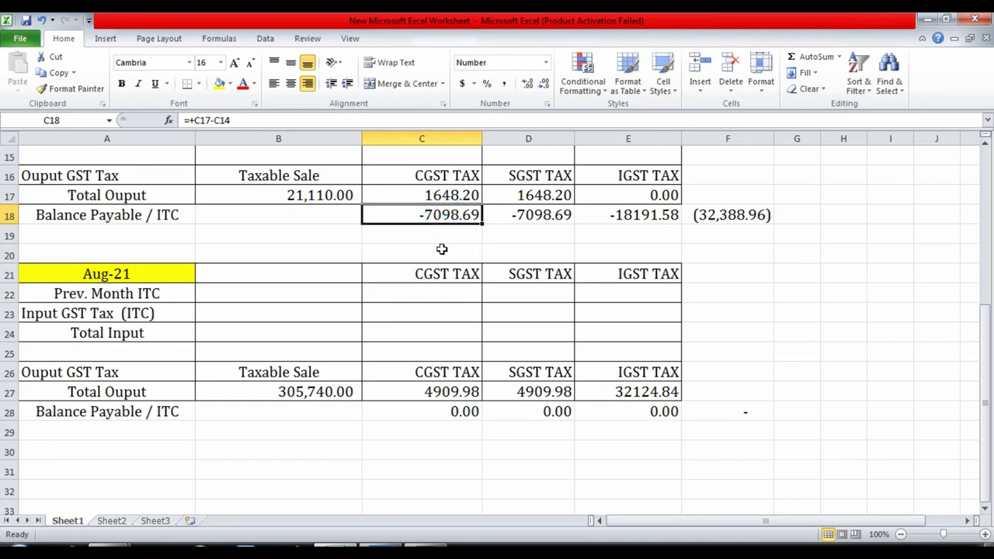
pyautogui.press('Down')
pyautogui.press('Down')
pyautogui.press('Down')
pyautogui.press('Down')
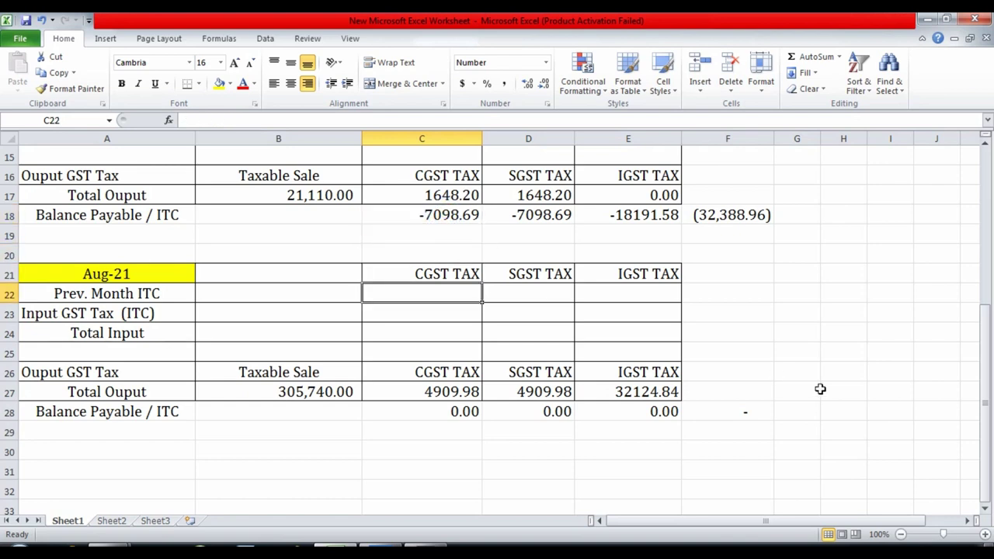
pyautogui.write('+')
pyautogui.press('Up')
pyautogui.press('Up')
pyautogui.press('Up')
pyautogui.press('Up')
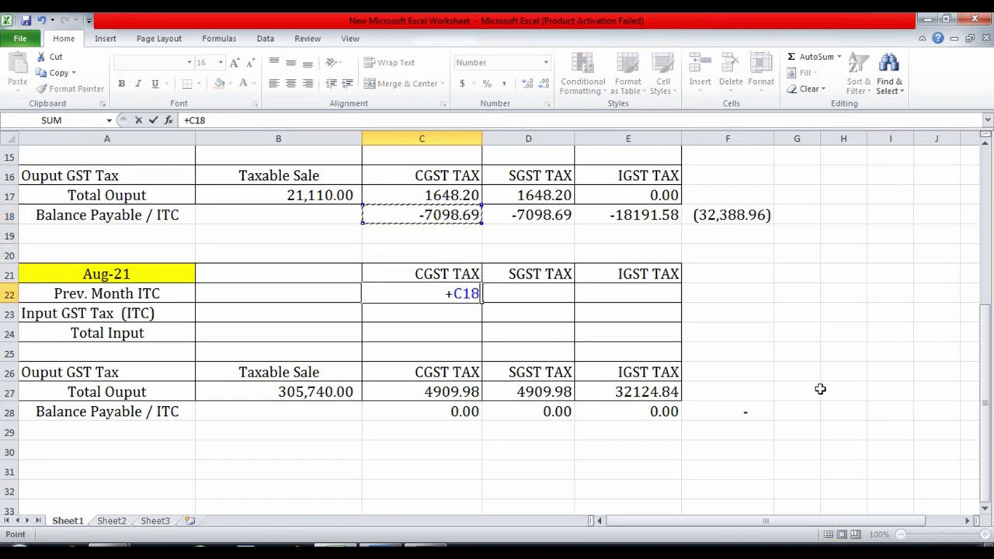
pyautogui.press('Return')
# Step: Link August's previous-month SGST and IGST credits in D22 and E22 to July's balances with +D18 and +E18
pyautogui.press('Up')
pyautogui.press('Right')
pyautogui.write('+')
pyautogui.press('Up')
pyautogui.press('Up')
pyautogui.press('Up')
pyautogui.press('Up')
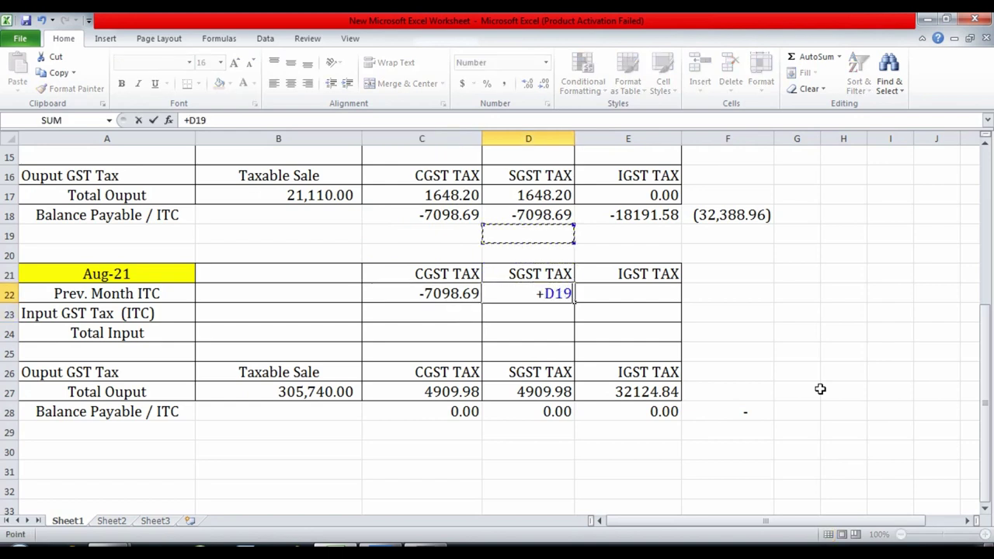
pyautogui.press('Return')
pyautogui.press('Up')
pyautogui.press('Right')
pyautogui.write('+')
pyautogui.press('Up')
pyautogui.press('Up')
pyautogui.press('Up')
pyautogui.press('Up')
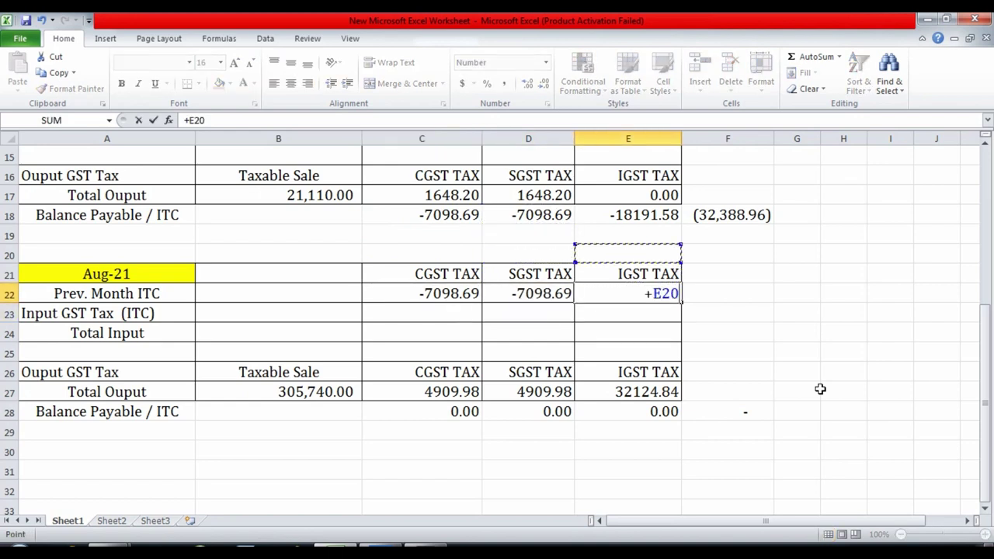
pyautogui.press('Return')
# Step: Calculate August's CGST balance in C28 with the formula +C27+C22
pyautogui.press('Up')
pyautogui.press('Left')
pyautogui.press('Left')
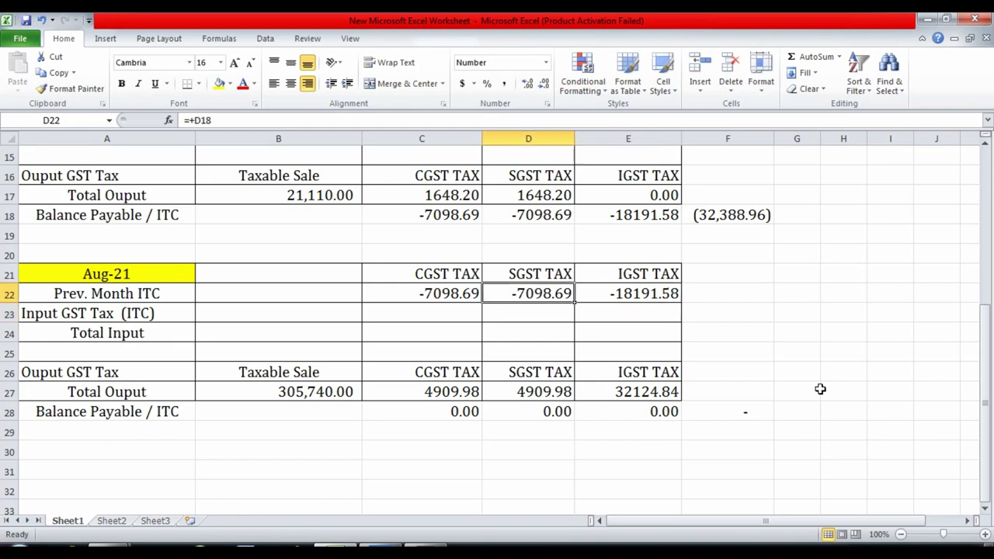
pyautogui.press('Down')
pyautogui.press('Down')
pyautogui.press('Down')
pyautogui.press('Down')
pyautogui.press('Down')
pyautogui.press('Down')
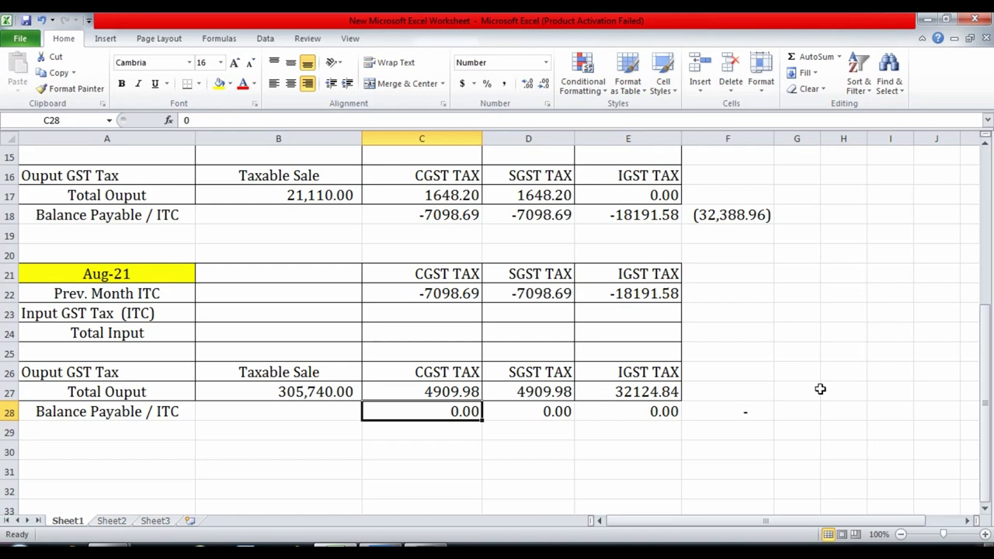
pyautogui.write('+')
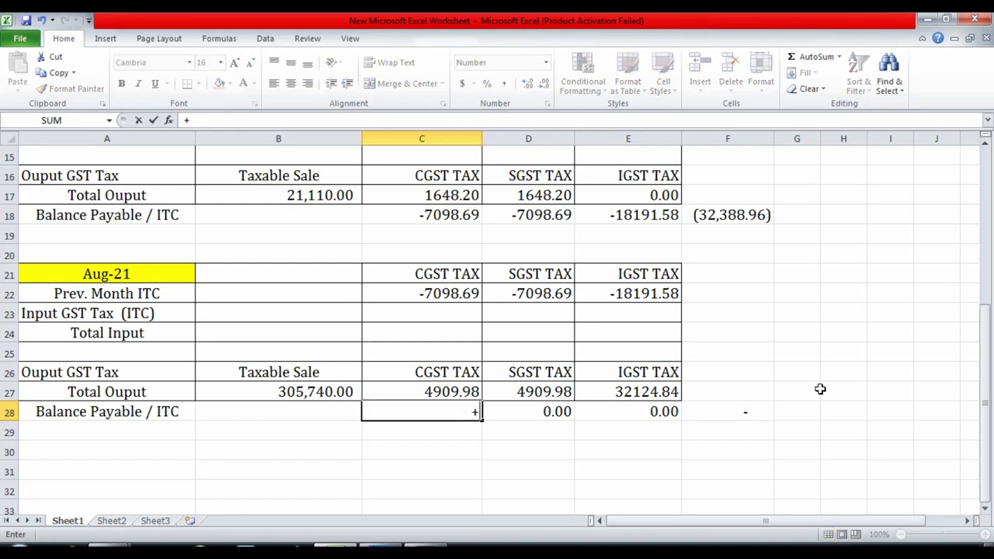
pyautogui.press('Up')
pyautogui.press('Up')
pyautogui.press('Down')
pyautogui.write('+')
pyautogui.press('Up')
pyautogui.press('Up')
pyautogui.press('Up')
pyautogui.press('Up')
pyautogui.press('Up')
pyautogui.press('Up')
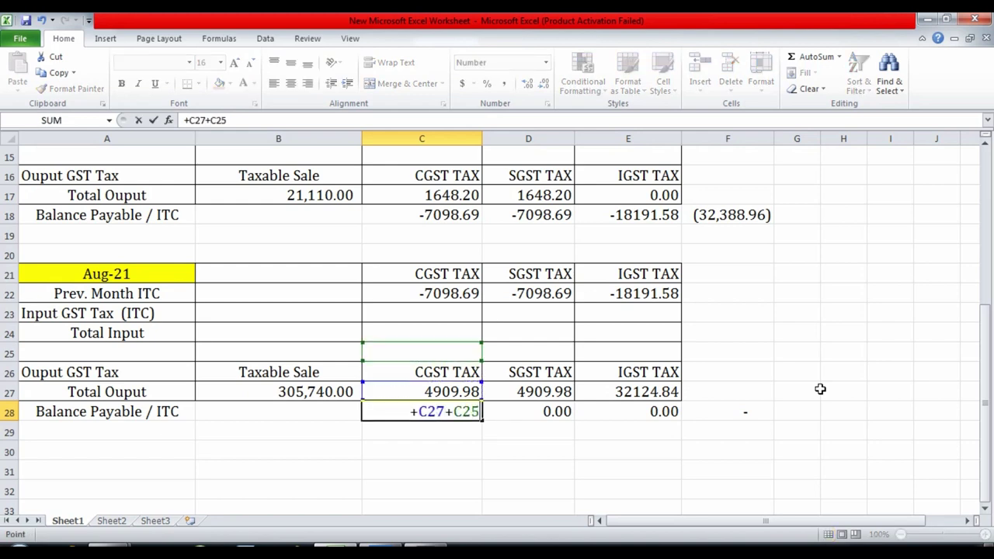
pyautogui.press('Return')
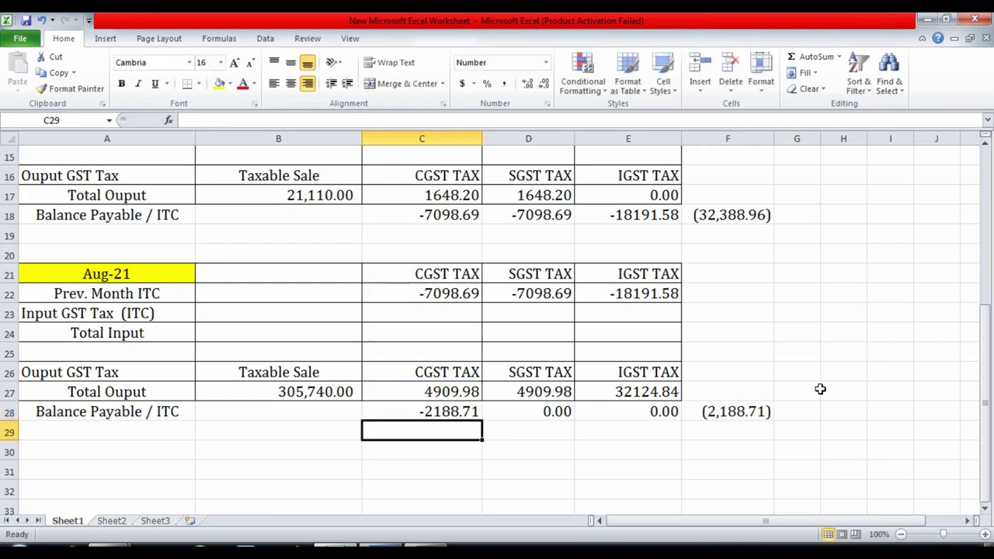
# Step: Copy the balance formula from C28 to the SGST and IGST cells D28 and E28
pyautogui.press('Up')
pyautogui.press('Right')
pyautogui.press('Left')
pyautogui.hotkey('ctrl', 'c')
pyautogui.press('Right')
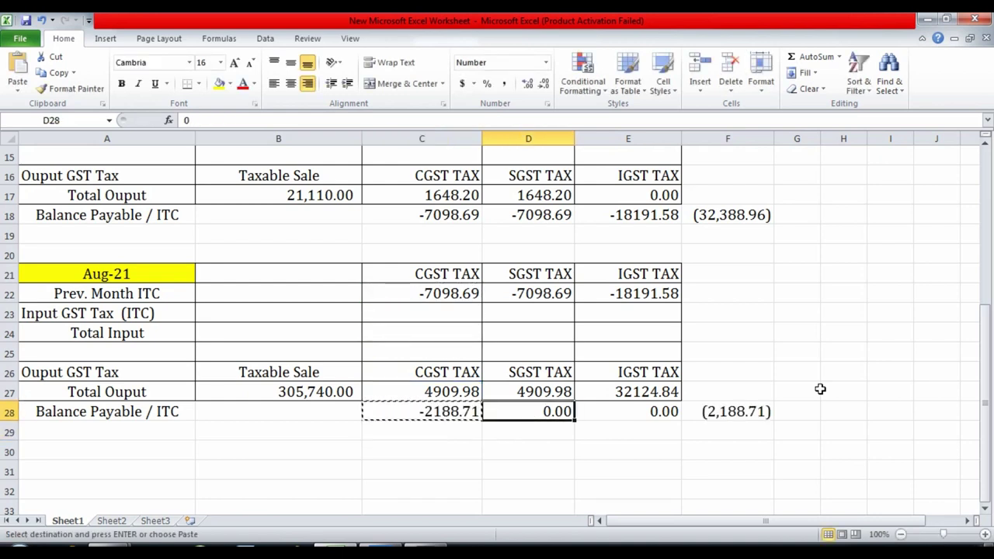
pyautogui.hotkey('ctrl', 'v')
pyautogui.press('Right')
pyautogui.hotkey('ctrl', 'v')
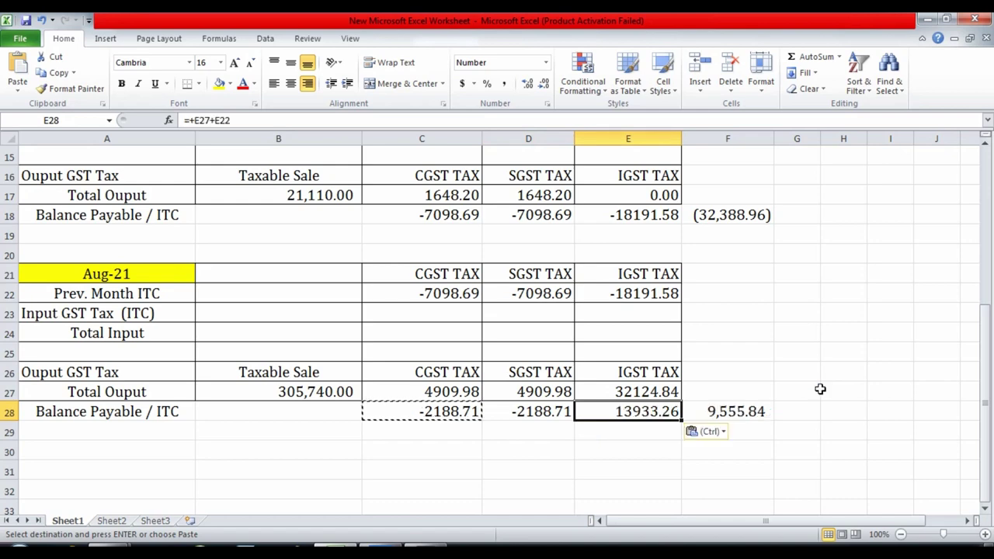
pyautogui.press('Escape')
# Step: Examine how August's CGST, SGST and IGST balances and the F28 total follow from the previous credits and output taxes
pyautogui.press('Right')
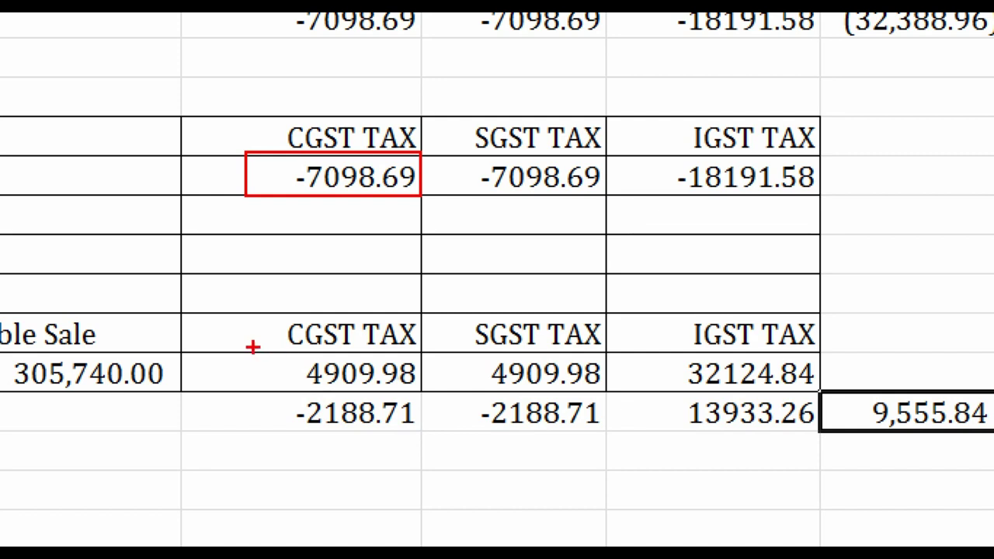
pyautogui.moveTo(250, 344)
pyautogui.mouseDown()
pyautogui.moveTo(302, 381)
pyautogui.moveTo(432, 390)
pyautogui.mouseUp()
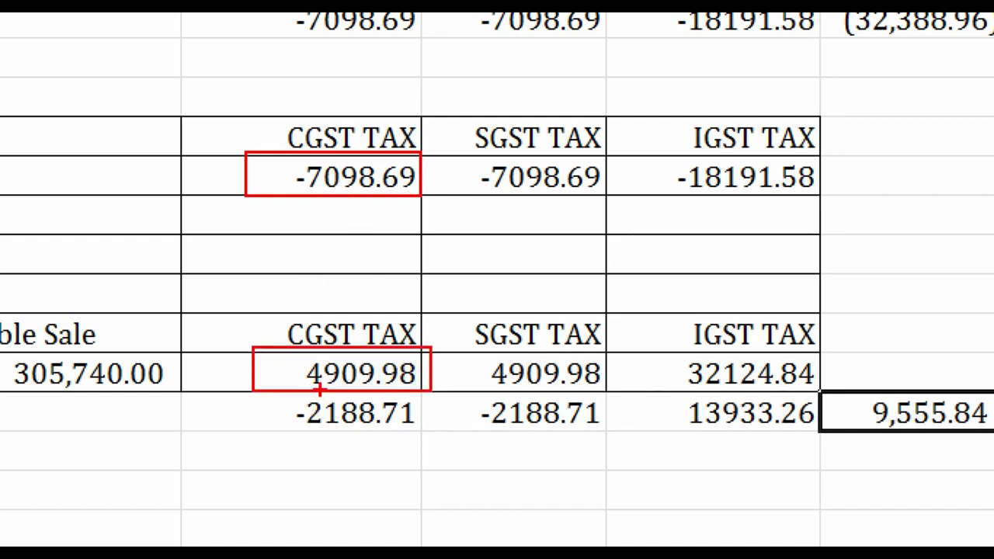
pyautogui.moveTo(281, 392)
pyautogui.mouseDown()
pyautogui.moveTo(411, 400)
pyautogui.moveTo(406, 433)
pyautogui.moveTo(418, 435)
pyautogui.mouseUp()
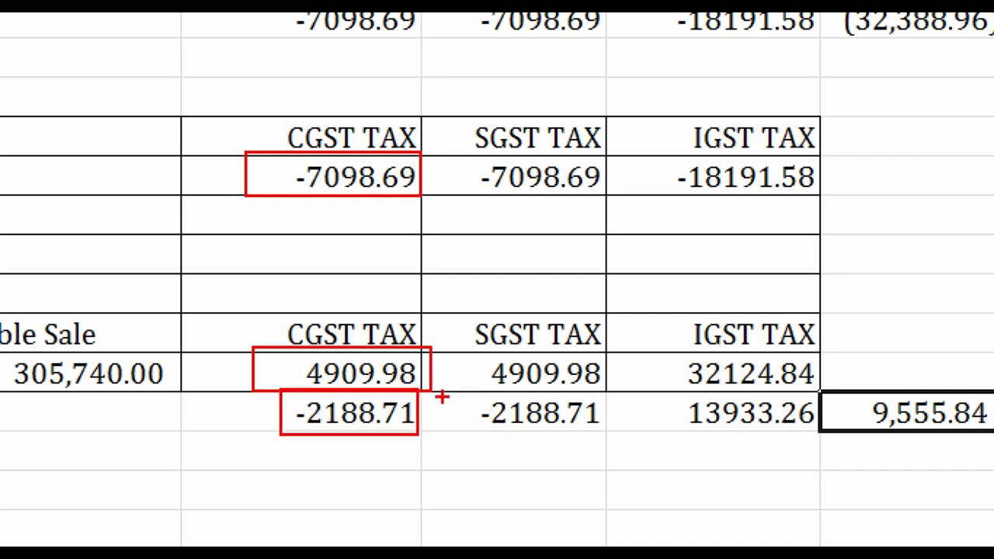
pyautogui.moveTo(440, 396); pyautogui.dragTo(605, 436)
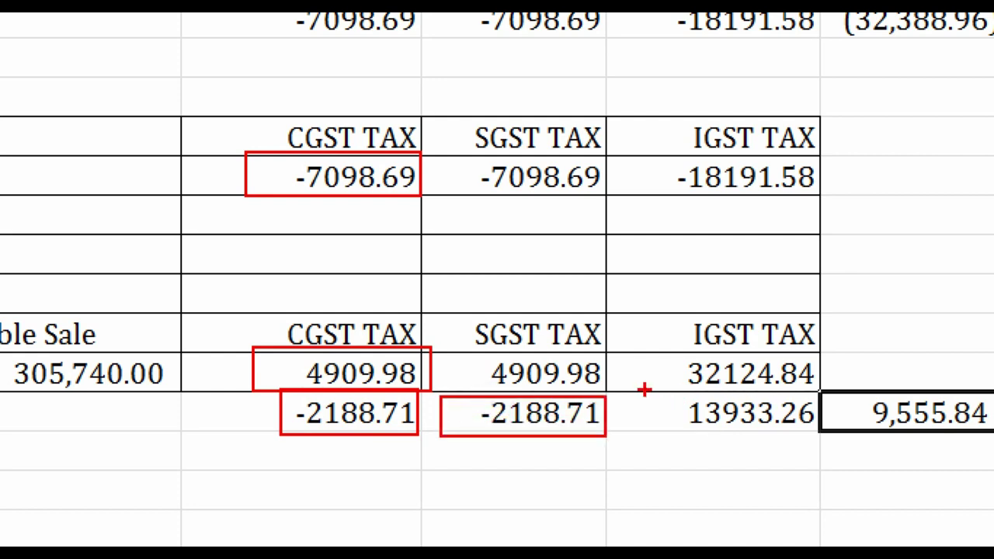
pyautogui.moveTo(644, 390); pyautogui.dragTo(819, 433)
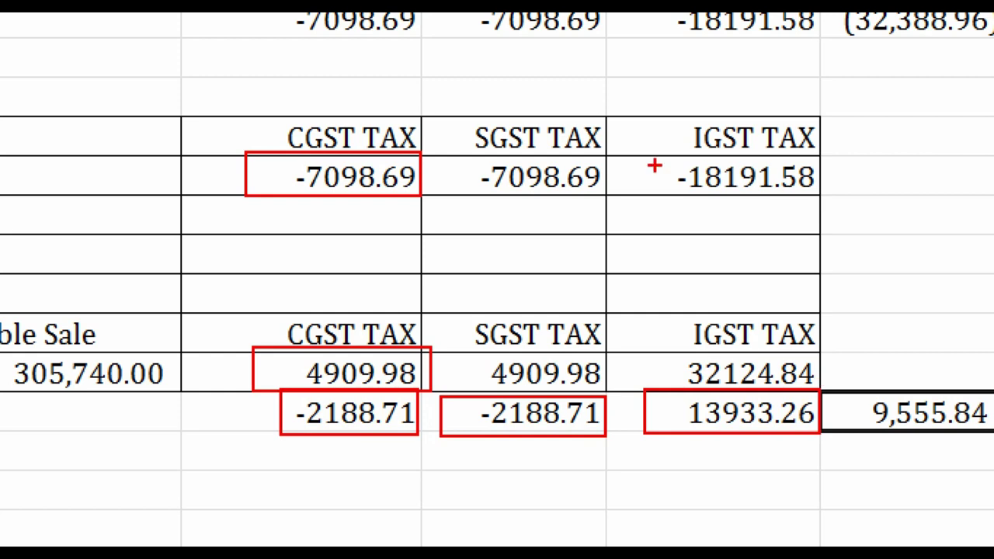
pyautogui.moveTo(653, 152)
pyautogui.mouseDown()
pyautogui.moveTo(699, 195)
pyautogui.moveTo(822, 197)
pyautogui.mouseUp()
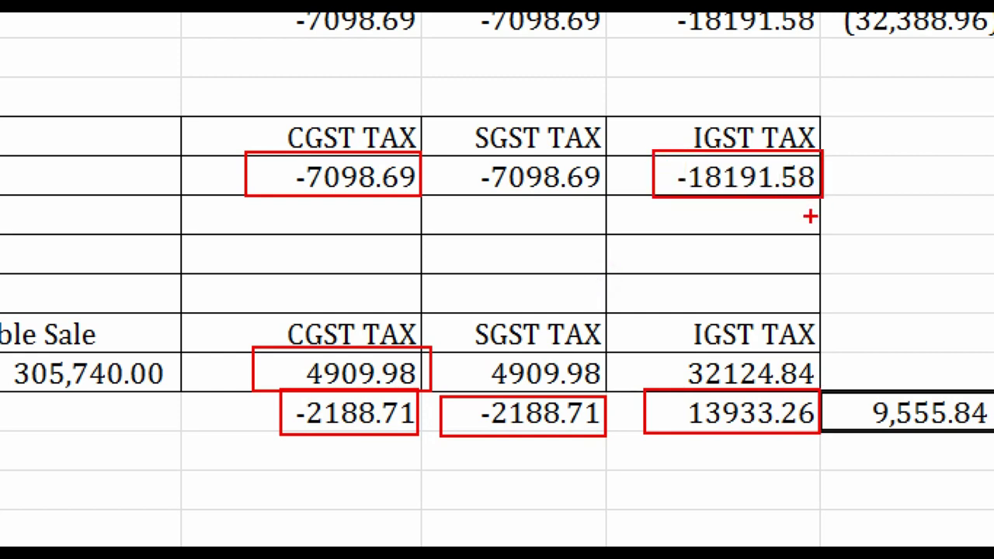
pyautogui.moveTo(663, 354)
pyautogui.mouseDown()
pyautogui.moveTo(756, 388)
pyautogui.moveTo(819, 388)
pyautogui.mouseUp()
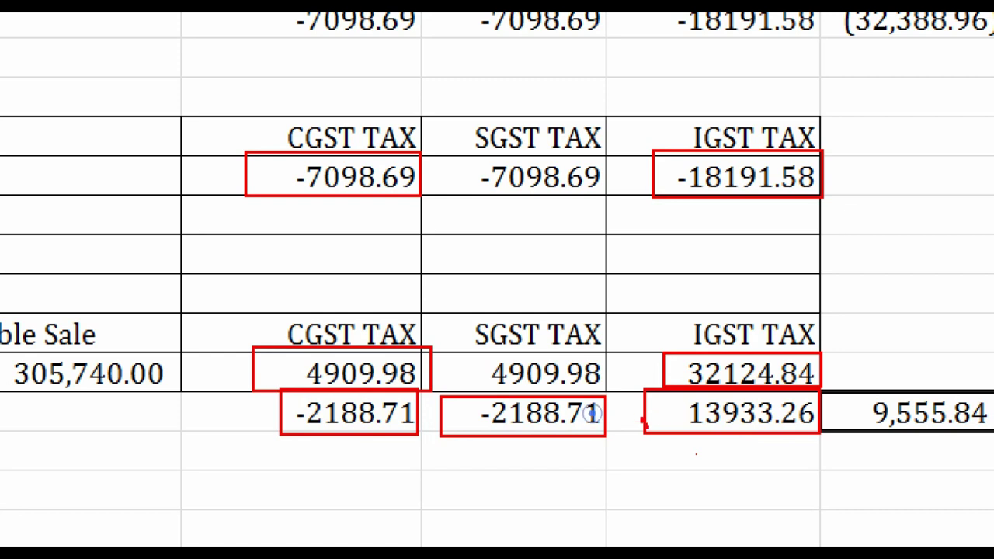
pyautogui.moveTo(646, 404); pyautogui.dragTo(670, 397)
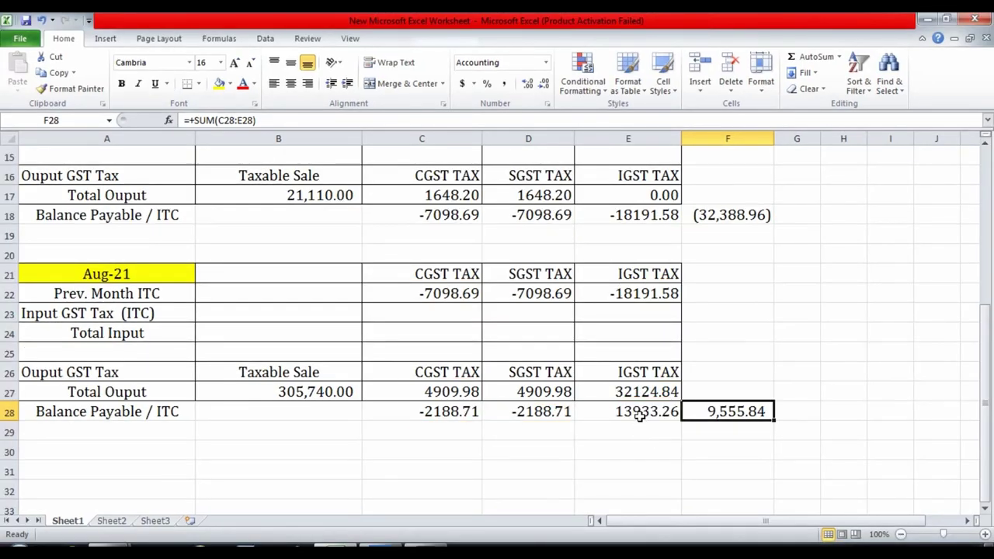
pyautogui.click(728, 424)
pyautogui.click(637, 430)
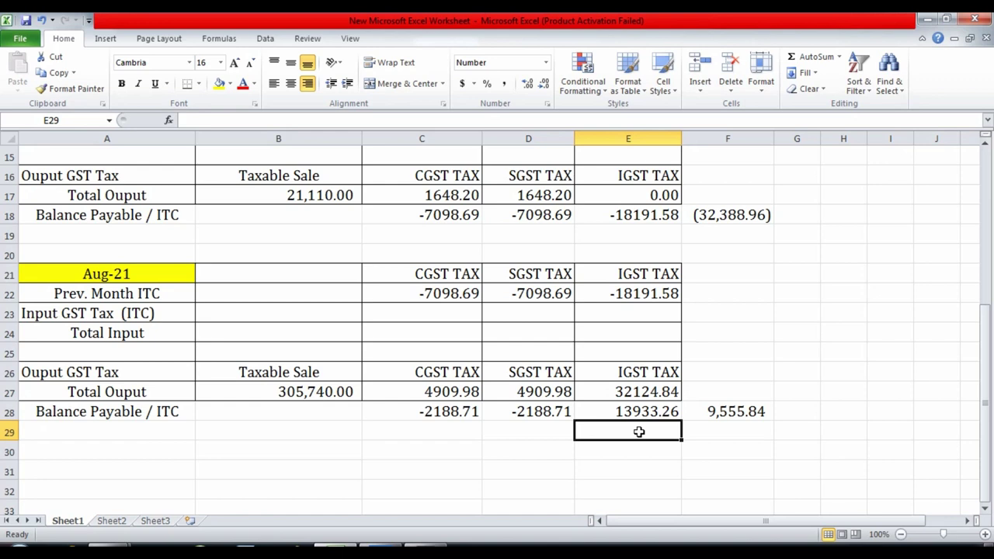
pyautogui.click(648, 274)
pyautogui.click(453, 411)
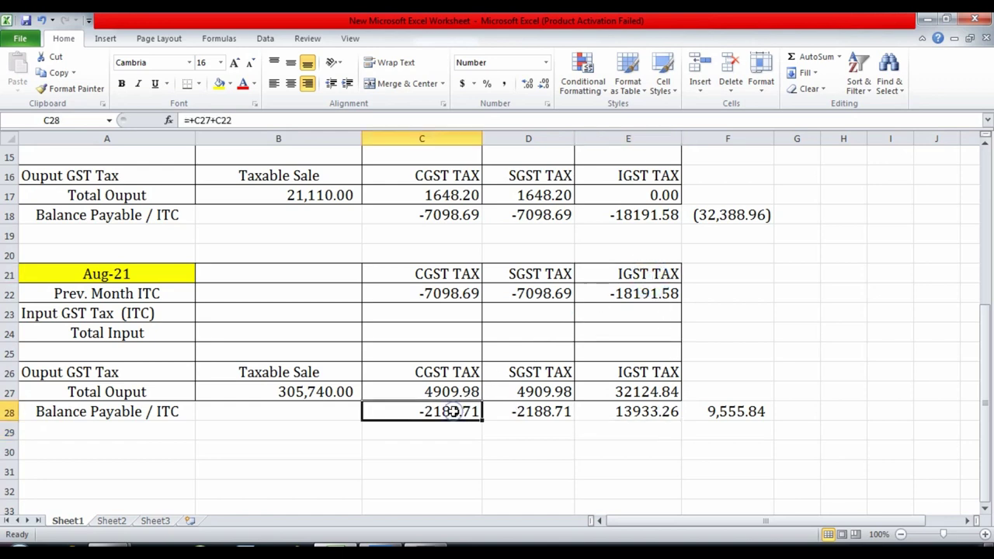
# Step: Clear the combined August balance total from cell F28
pyautogui.click(525, 411)
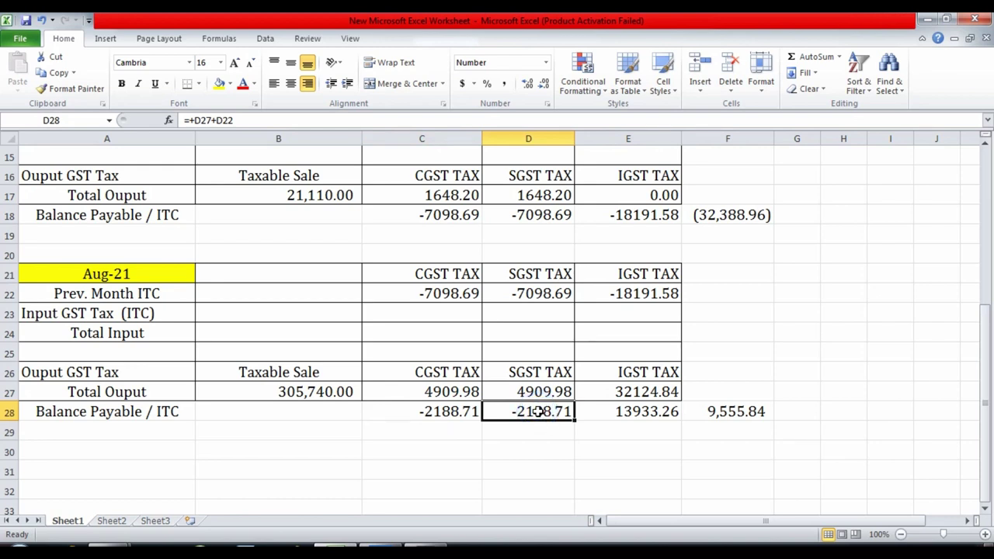
pyautogui.press('Right')
pyautogui.press('Right')
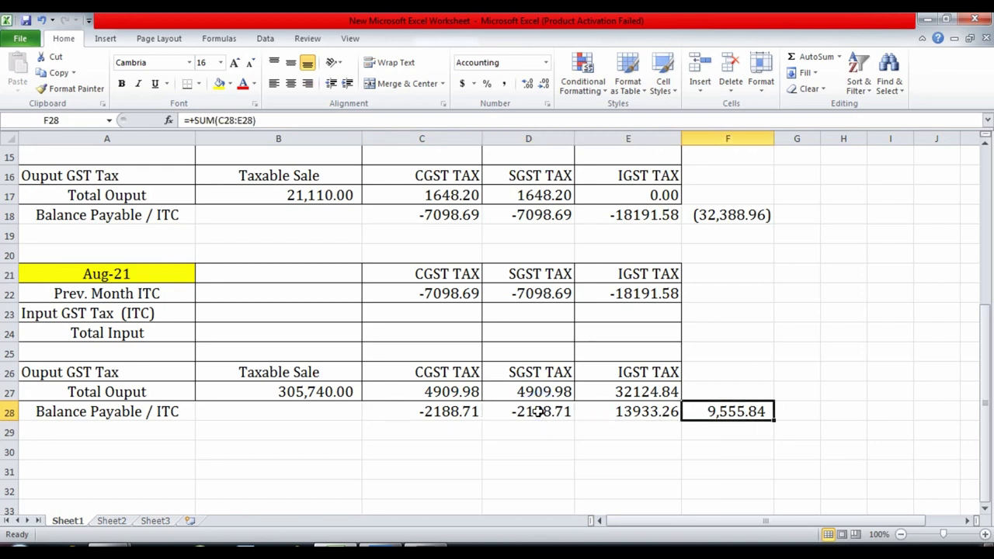
pyautogui.press('Delete')
# Step: Add up the CGST and SGST credits in E29 with +2188.71+2188.71
pyautogui.press('Left')
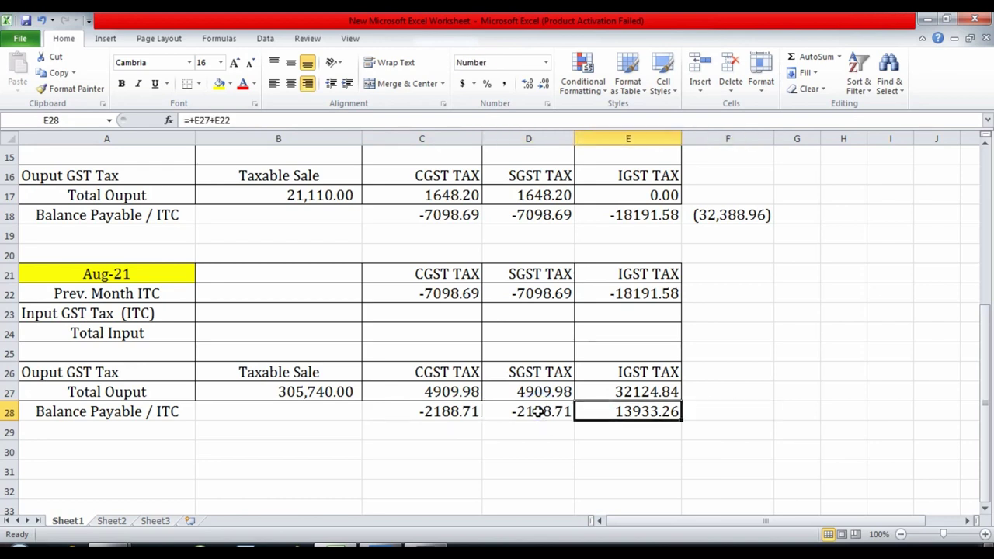
pyautogui.press('Down')
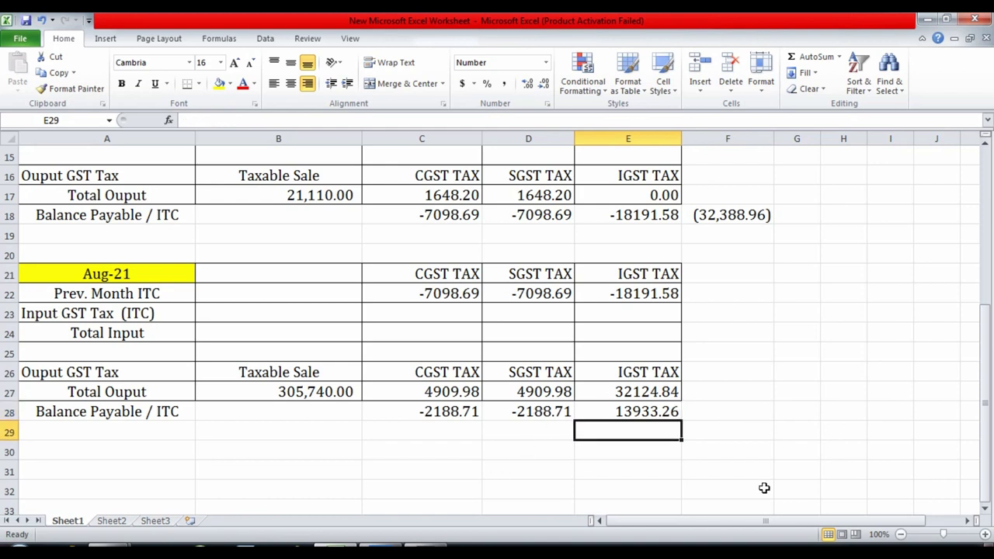
pyautogui.write('+2188')
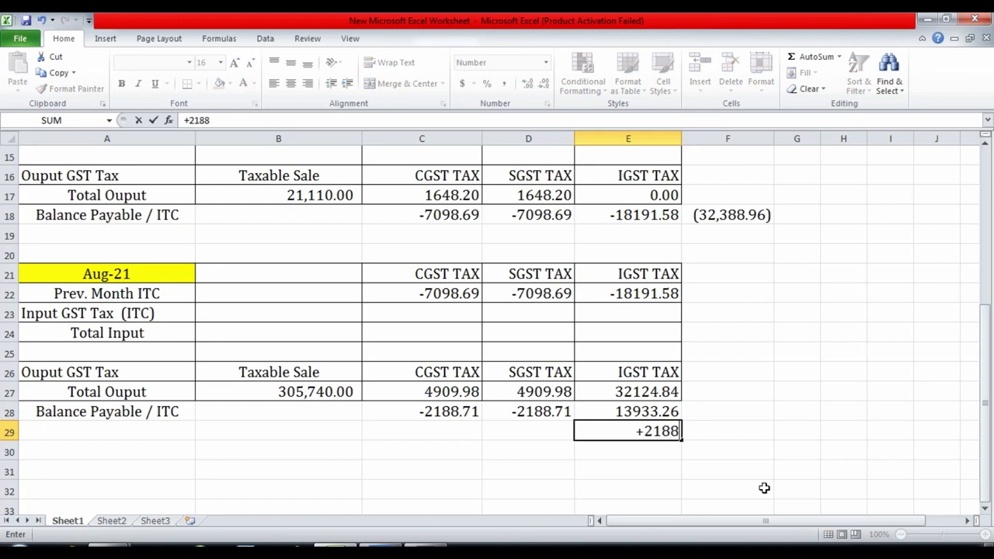
pyautogui.write('.71+2188.71+2188')
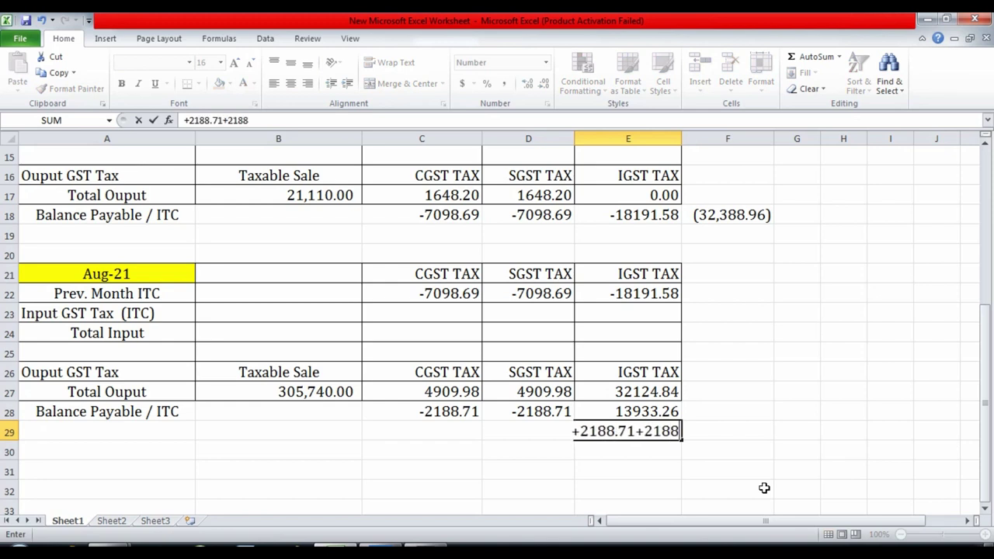
pyautogui.write('1')
pyautogui.press('Return')
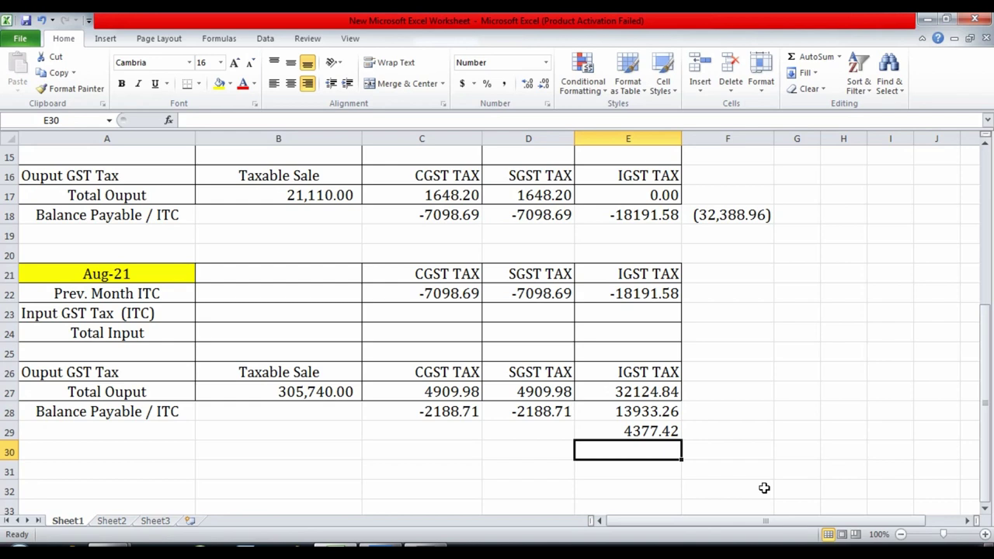
# Step: Calculate the net August tax payable in E30 with the formula +E28-E29
pyautogui.write('+')
pyautogui.press('Up')
pyautogui.press('Up')
pyautogui.write('-')
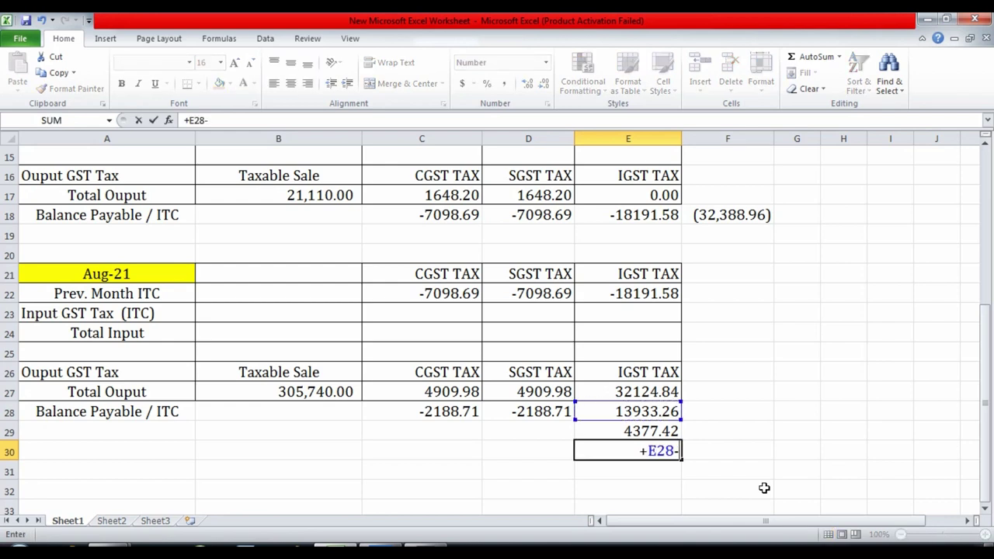
pyautogui.press('Up')
pyautogui.press('Return')
pyautogui.press('Up')
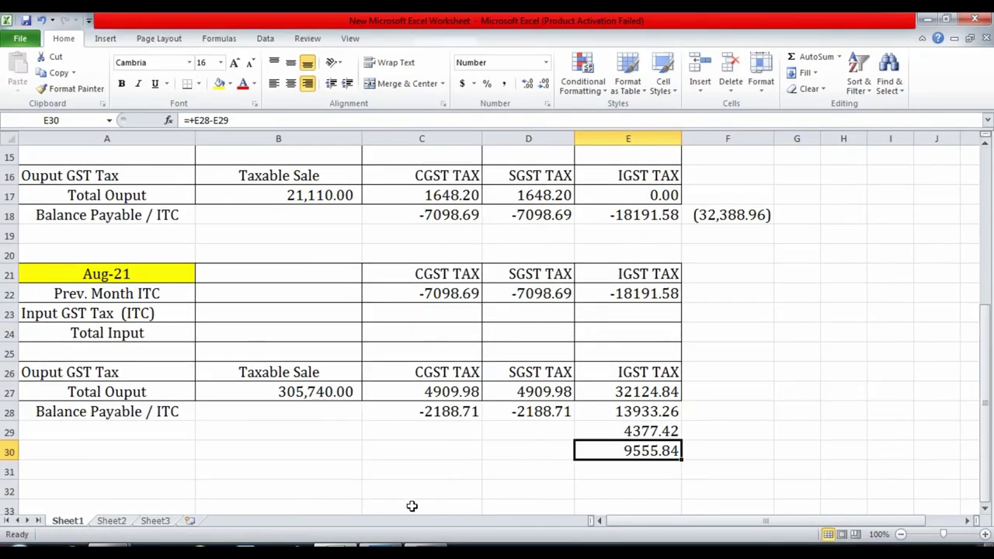
# Step: Switch to TallyPrime, leave the GSTR-3B report and open the Balance Sheet
pyautogui.hotkey('alt', 'Tab')
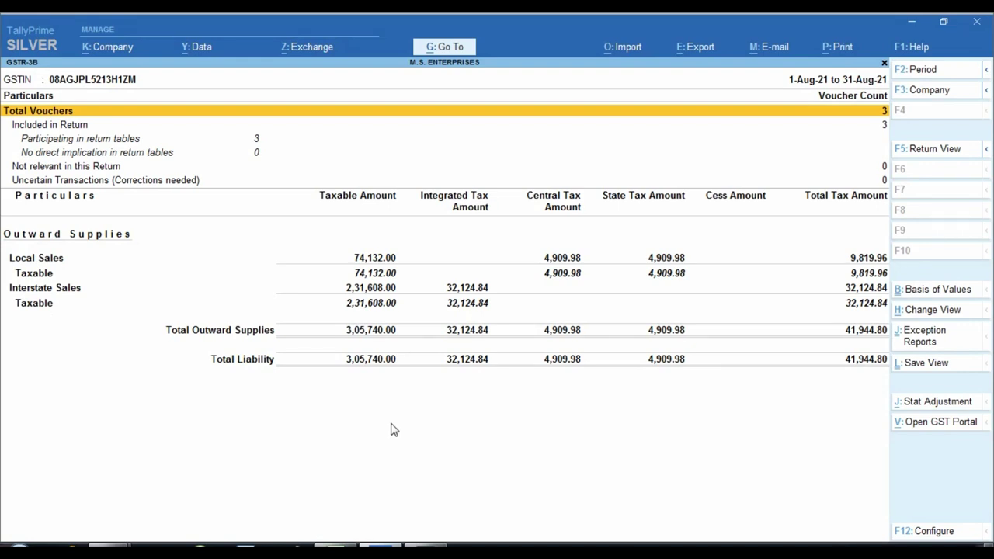
pyautogui.press('Escape')
pyautogui.press('Escape')
pyautogui.press('Escape')
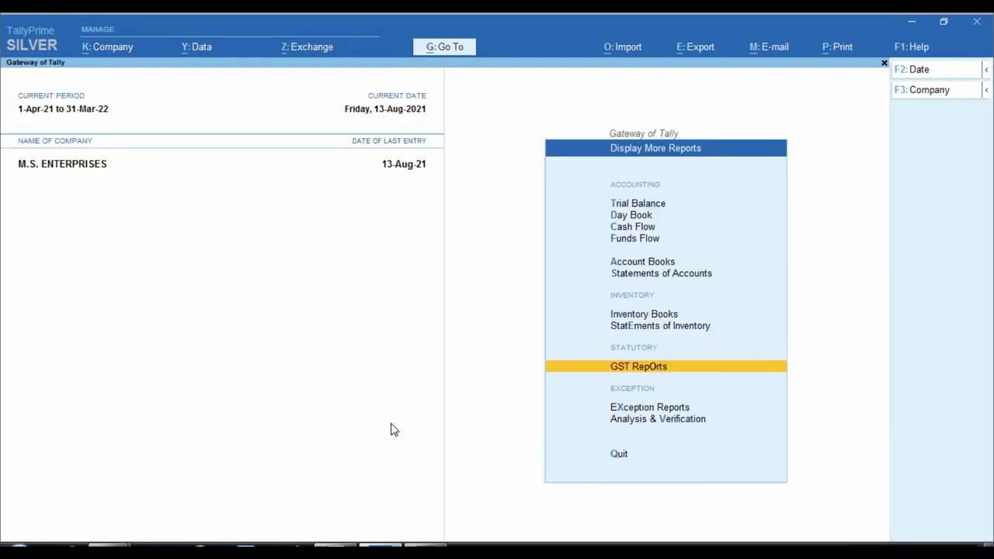
pyautogui.press('b')
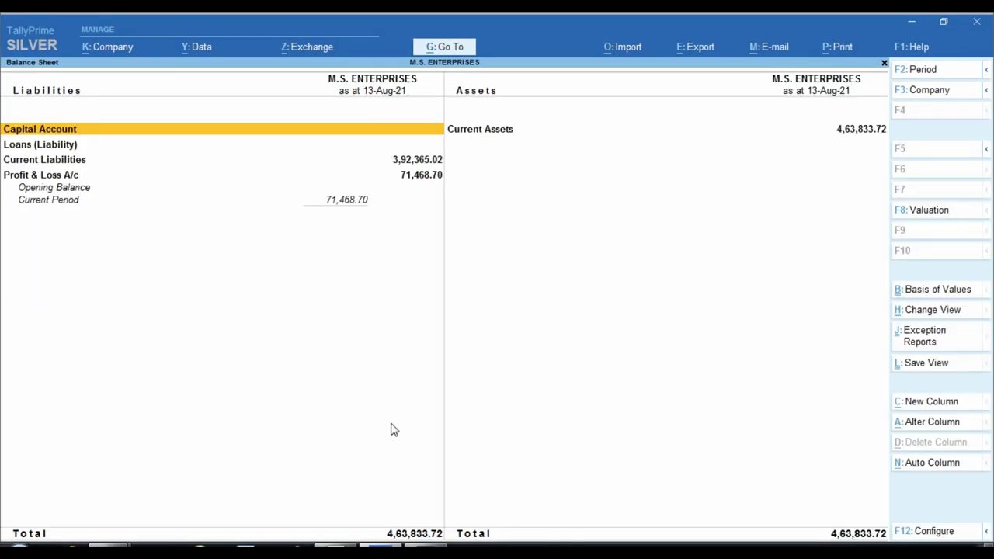
# Step: Set the Balance Sheet period from 1-8-2021 to 31-8-2021
pyautogui.press('F2')
pyautogui.write('1.8')
pyautogui.press('Return')
pyautogui.write('31.8')
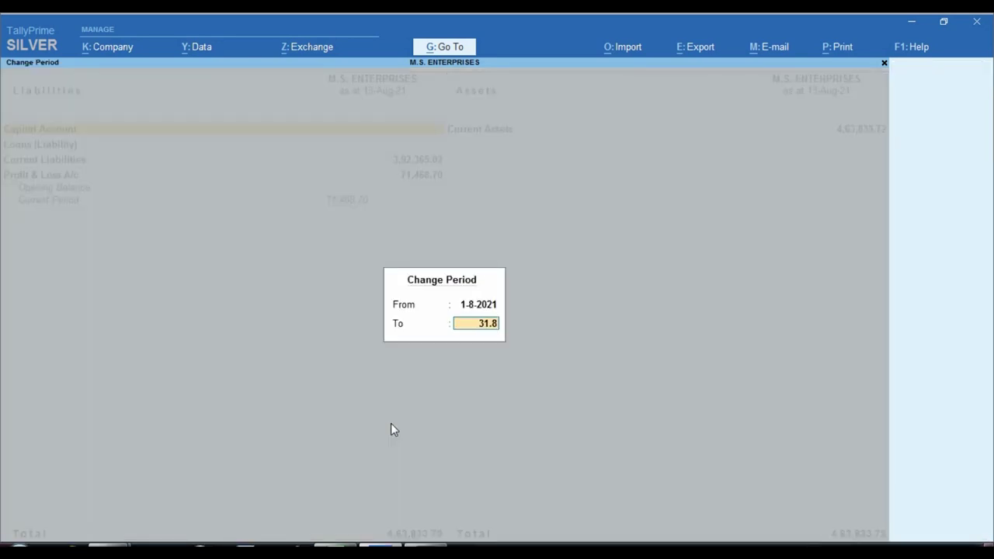
pyautogui.press('Return')
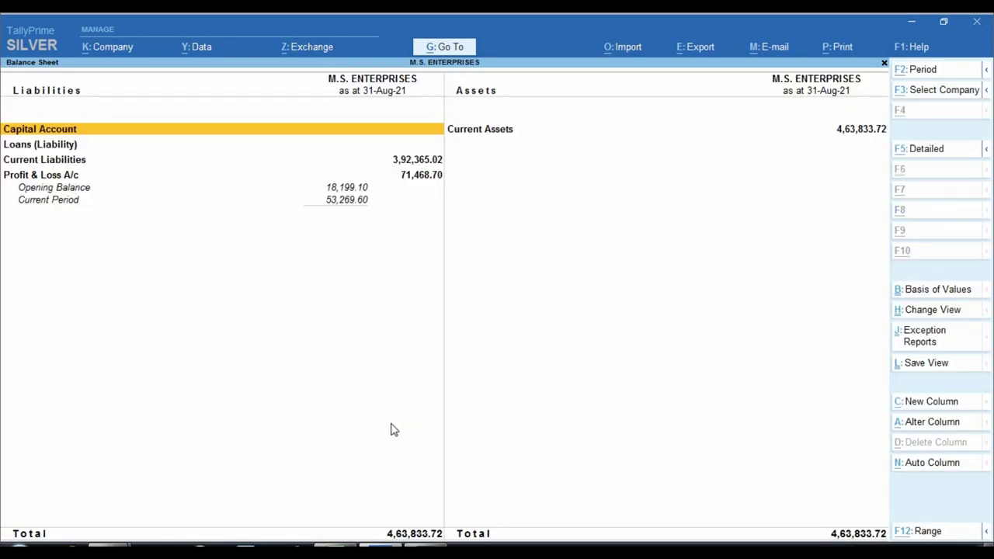
# Step: Show the Balance Sheet in detail and check the Duties & Taxes amount under Current Liabilities
pyautogui.hotkey('alt', 'F1')
pyautogui.press('Down')
pyautogui.press('Down')
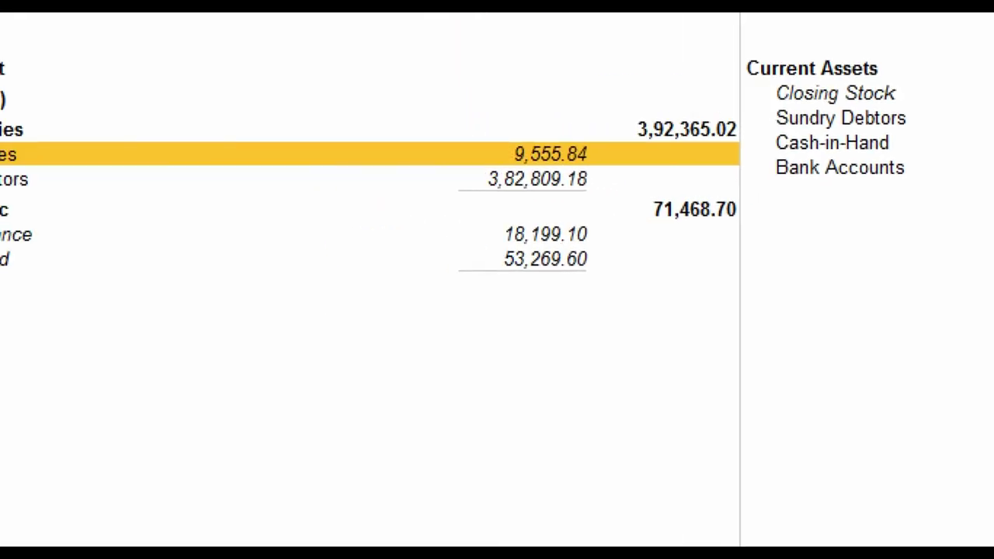
pyautogui.moveTo(487, 125)
pyautogui.mouseDown()
pyautogui.moveTo(570, 168)
pyautogui.moveTo(600, 171)
pyautogui.mouseUp()
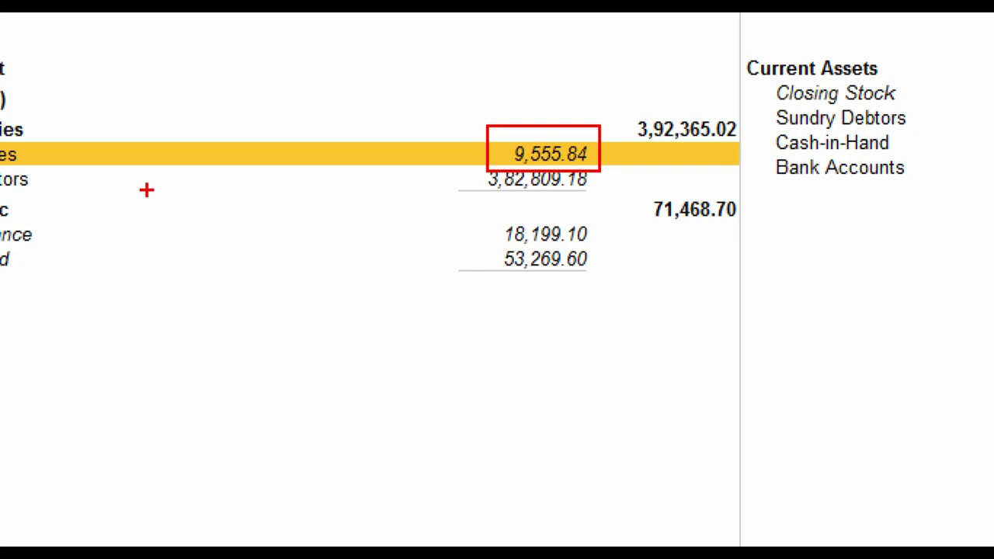
# Step: Switch back to Excel and compare August's row 28 balances and the E30 net payable with the Duties & Taxes amount
pyautogui.hotkey('alt', 'Tab')
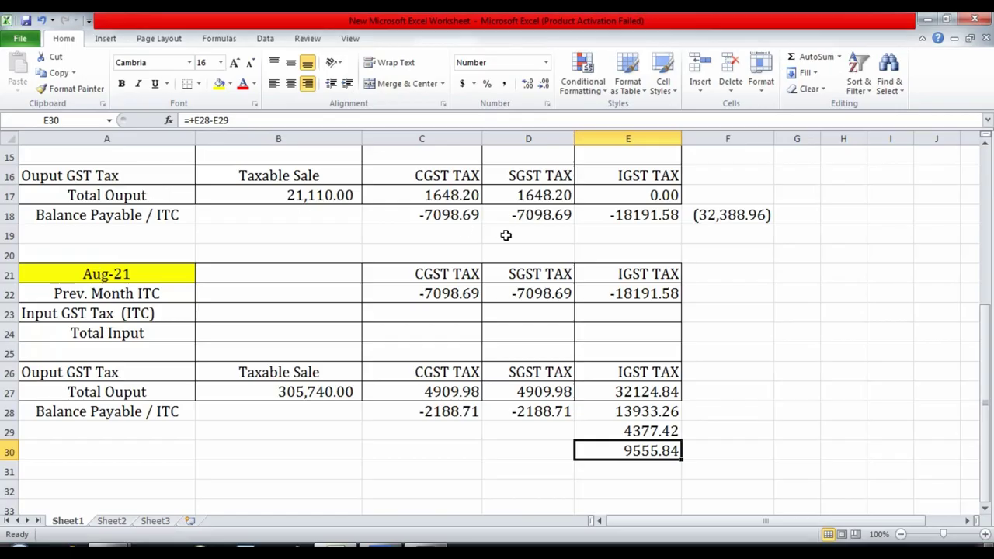
pyautogui.click(443, 413)
pyautogui.click(509, 412)
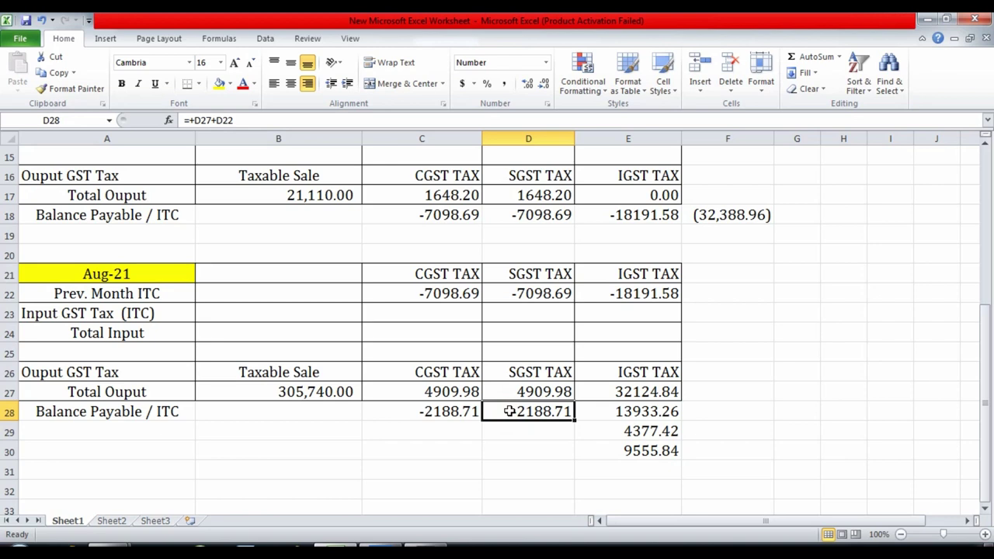
pyautogui.press('Right')
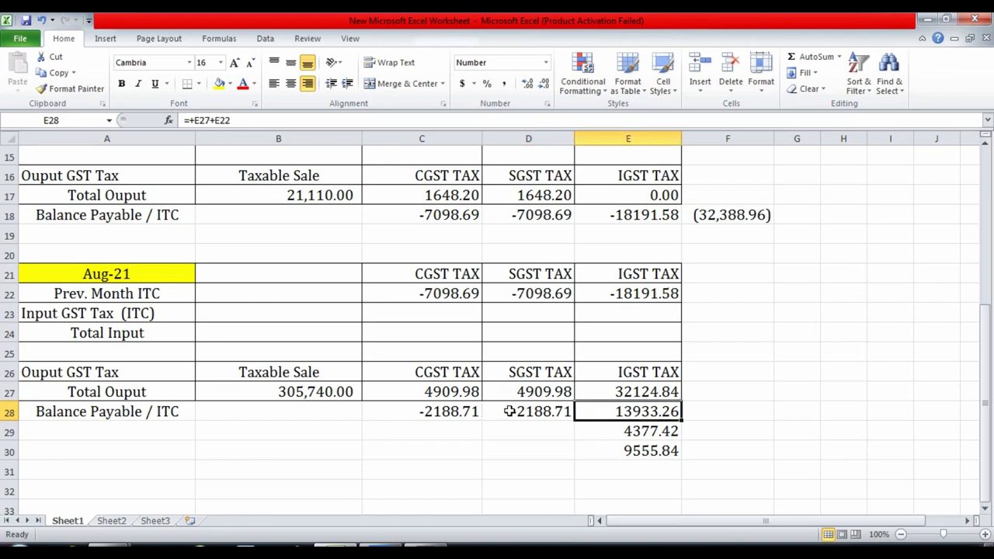
pyautogui.press('Down')
pyautogui.press('Down')
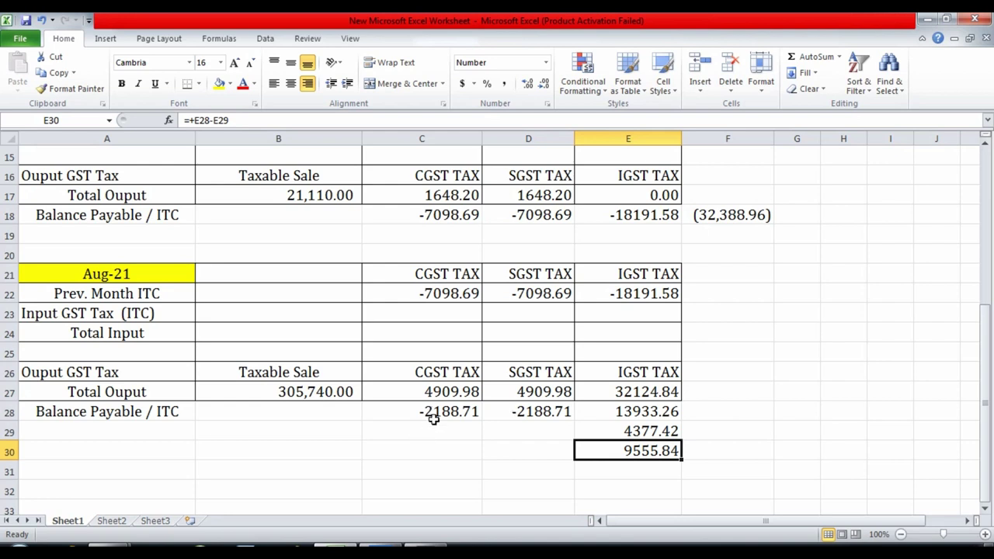
pyautogui.click(618, 414)
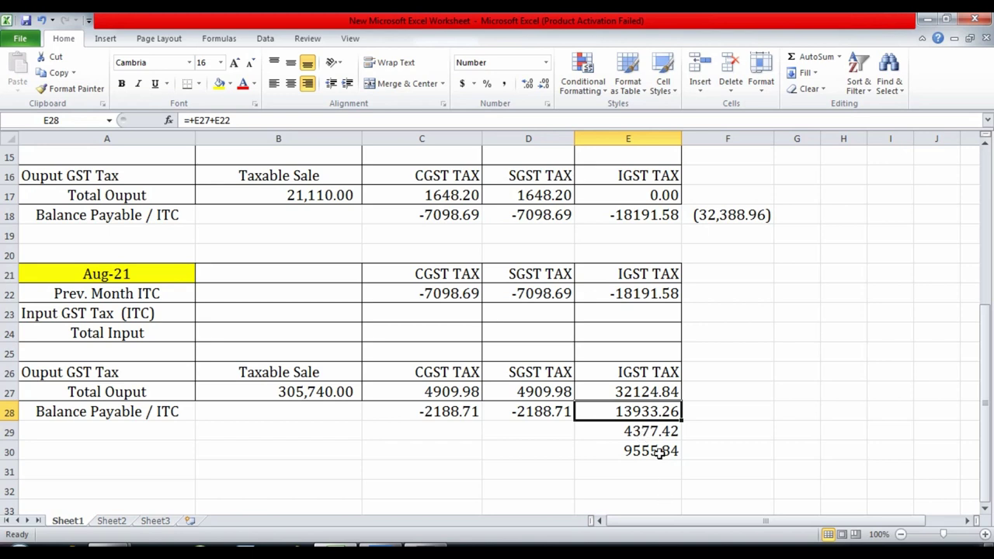
pyautogui.click(657, 452)
# Step: Return to TallyPrime and leave the Balance Sheet for the Gateway of Tally
pyautogui.click(385, 548)
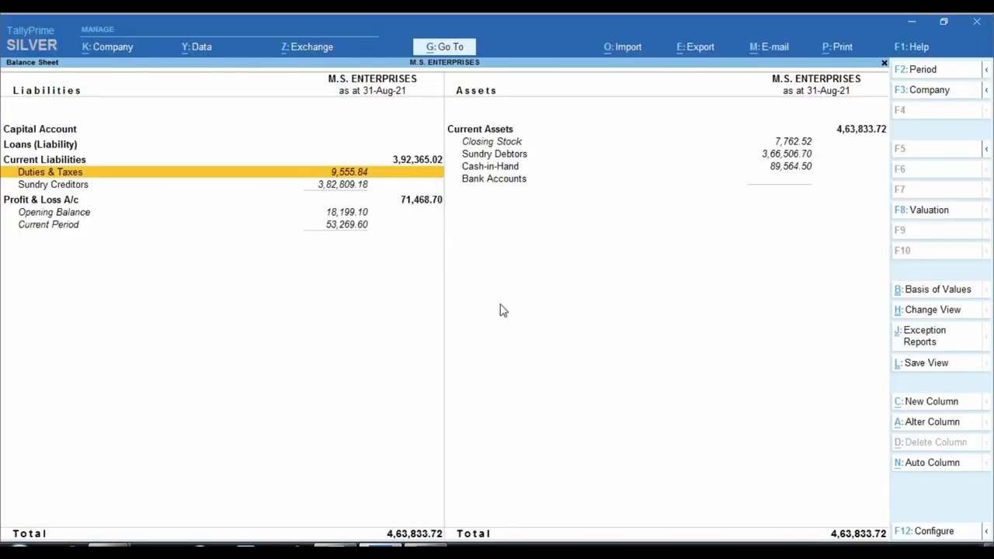
pyautogui.press('Right')
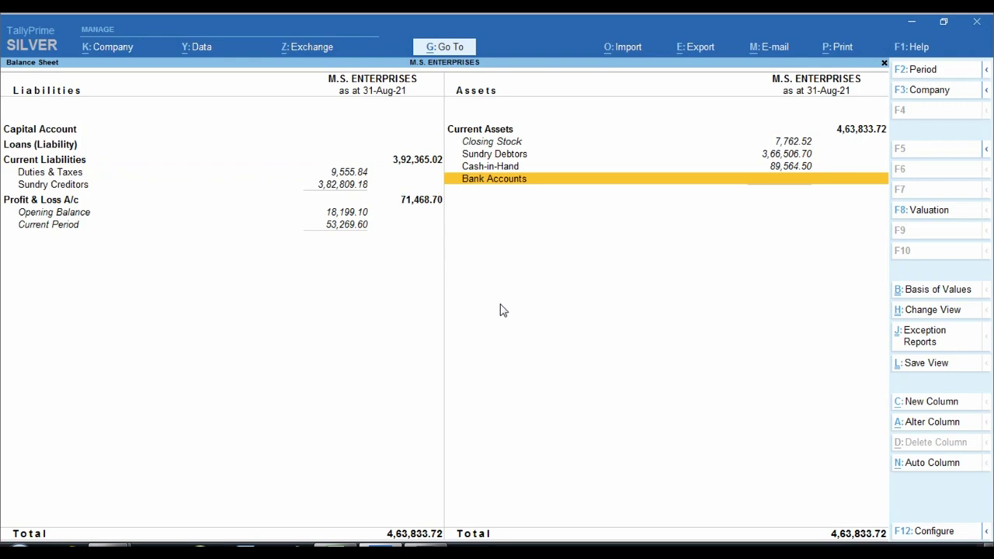
pyautogui.press('Escape')
pyautogui.press('Down')
pyautogui.press('Down')
pyautogui.press('Down')
pyautogui.press('Down')
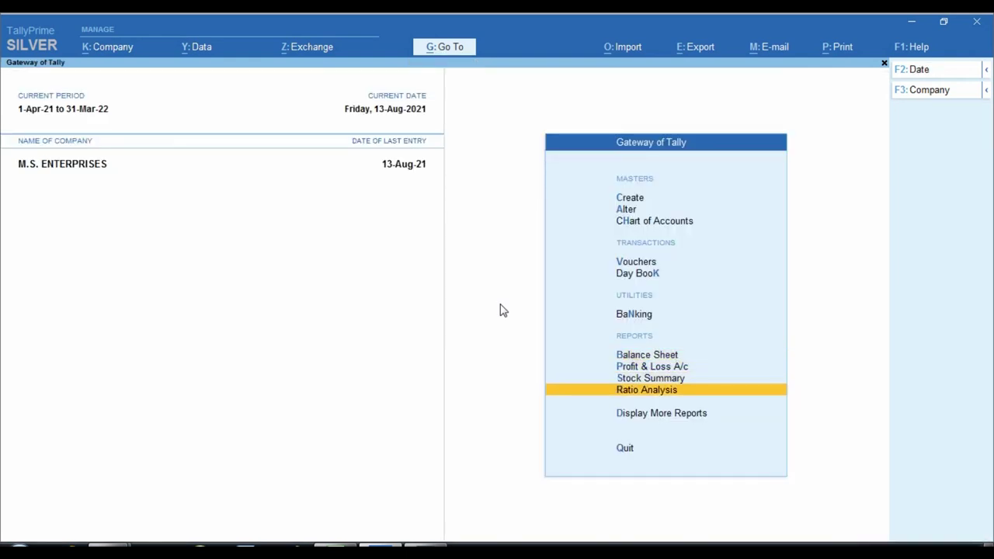
# Step: Open the GSTR-3B report from the GST reports
pyautogui.press('Return')
pyautogui.press('Down')
pyautogui.press('Down')
pyautogui.press('Down')
pyautogui.press('Down')
pyautogui.press('Down')
pyautogui.press('Down')
pyautogui.press('Down')
pyautogui.press('Down')
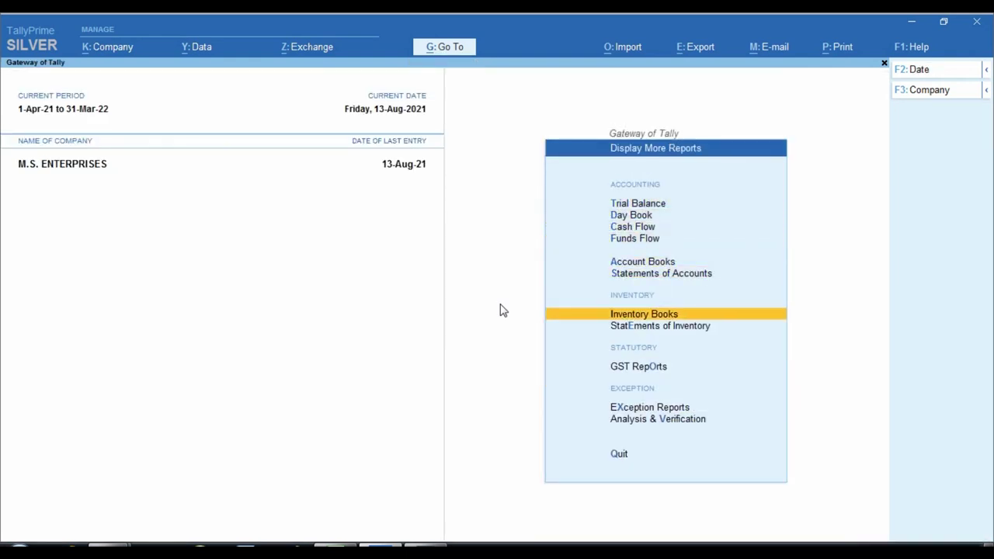
pyautogui.press('Return')
pyautogui.press('Down')
pyautogui.press('Down')
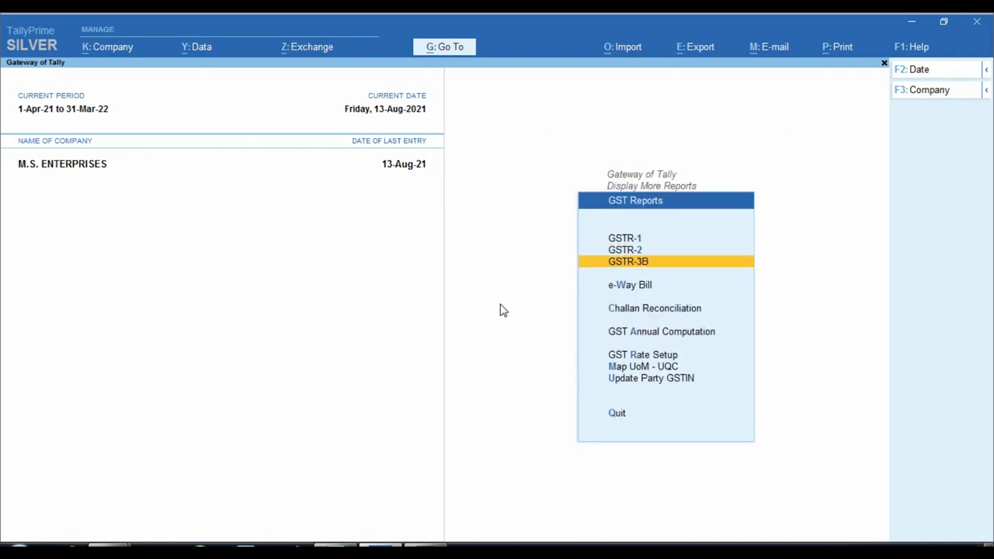
pyautogui.press('Return')
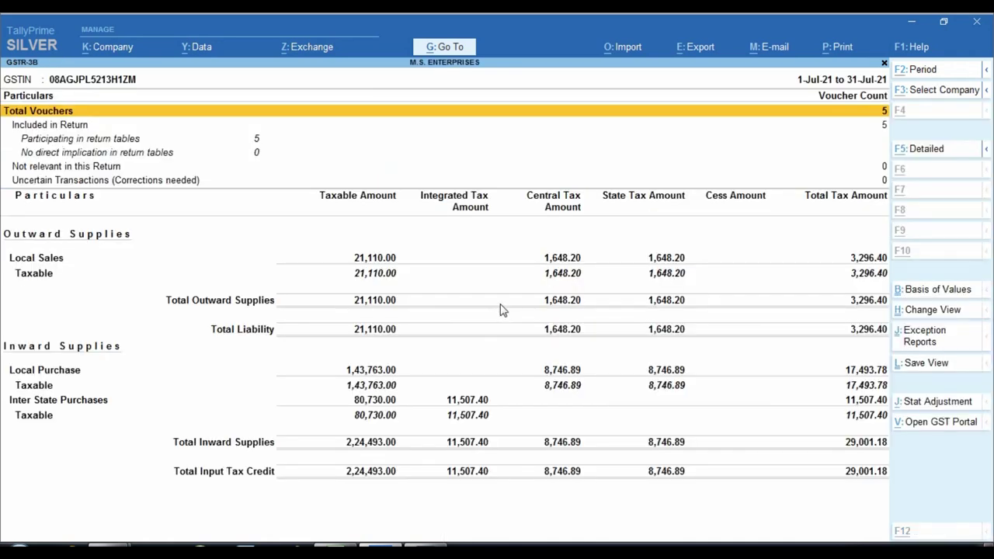
# Step: Set the GSTR-3B period from 1-6-2021 to 31-8-2021
pyautogui.hotkey('alt', 'F2')
pyautogui.write('1.6')
pyautogui.press('Return')
pyautogui.write('31.8')
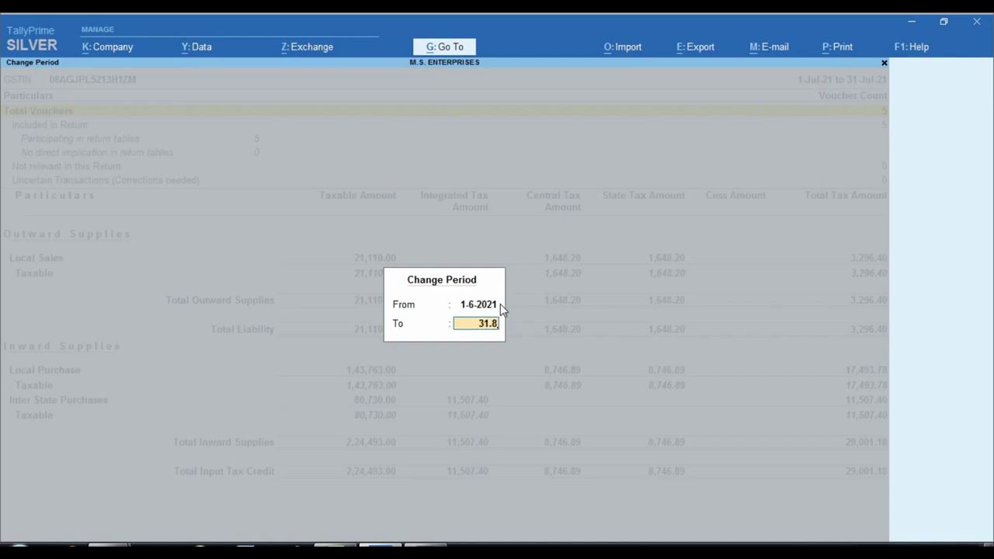
pyautogui.press('Return')
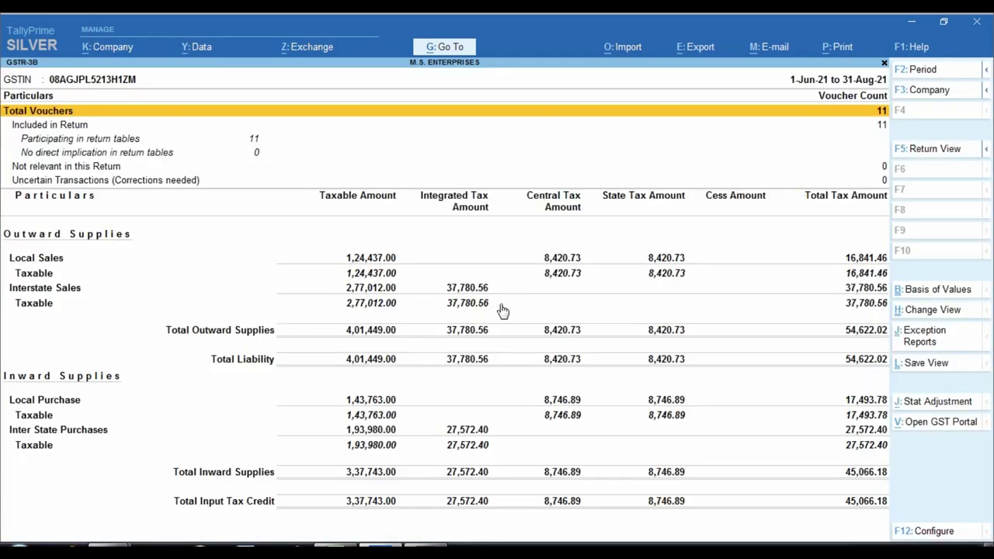
# Step: Examine the total liability and total input tax credit in the June to August GSTR-3B report
pyautogui.press('Down')
pyautogui.press('Down')
pyautogui.press('Down')
pyautogui.press('Down')
pyautogui.press('Down')
pyautogui.press('Down')
pyautogui.press('Down')
pyautogui.press('Down')
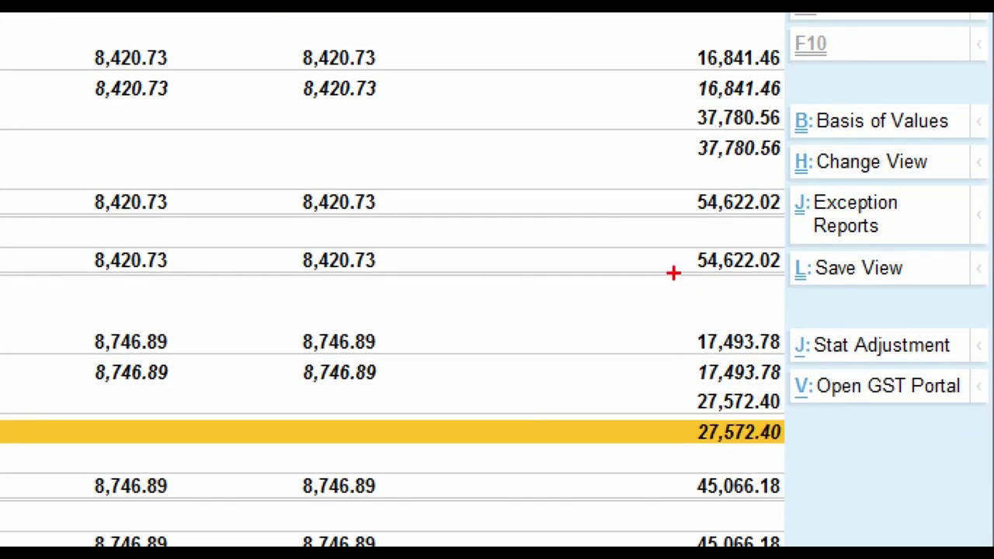
pyautogui.moveTo(659, 233); pyautogui.dragTo(791, 281)
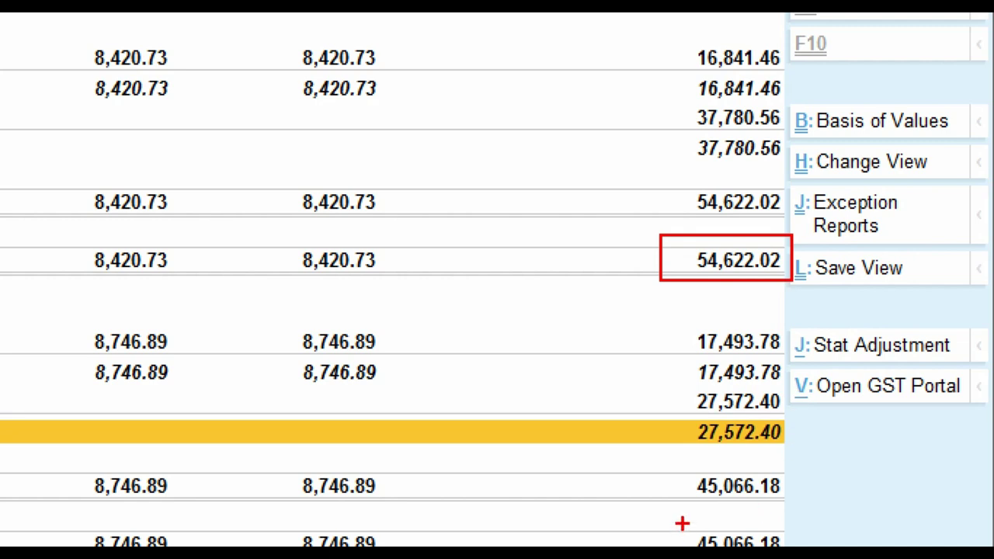
pyautogui.moveTo(674, 510)
pyautogui.mouseDown()
pyautogui.moveTo(750, 548)
pyautogui.moveTo(811, 548)
pyautogui.mouseUp()
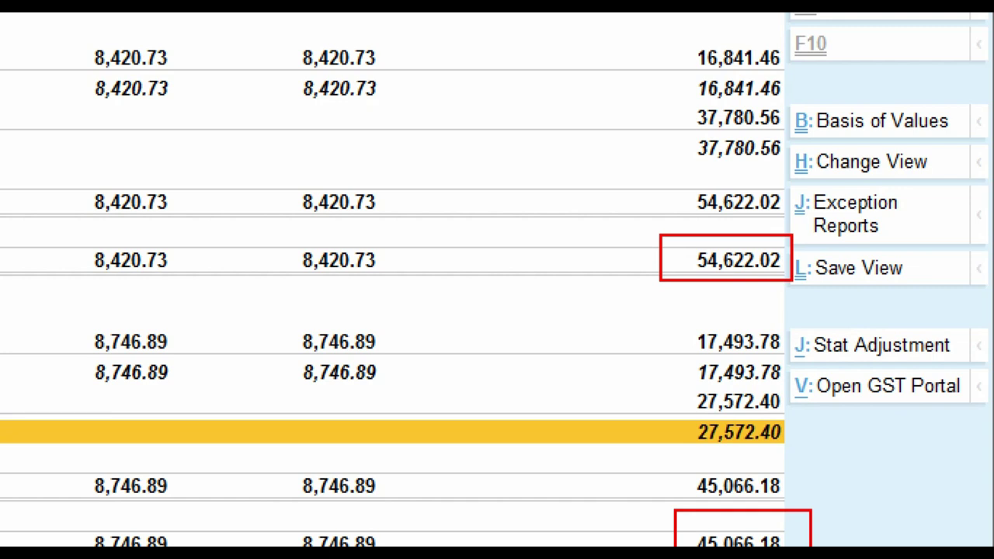
pyautogui.moveTo(630, 242); pyautogui.dragTo(699, 203)
pyautogui.click(811, 348)
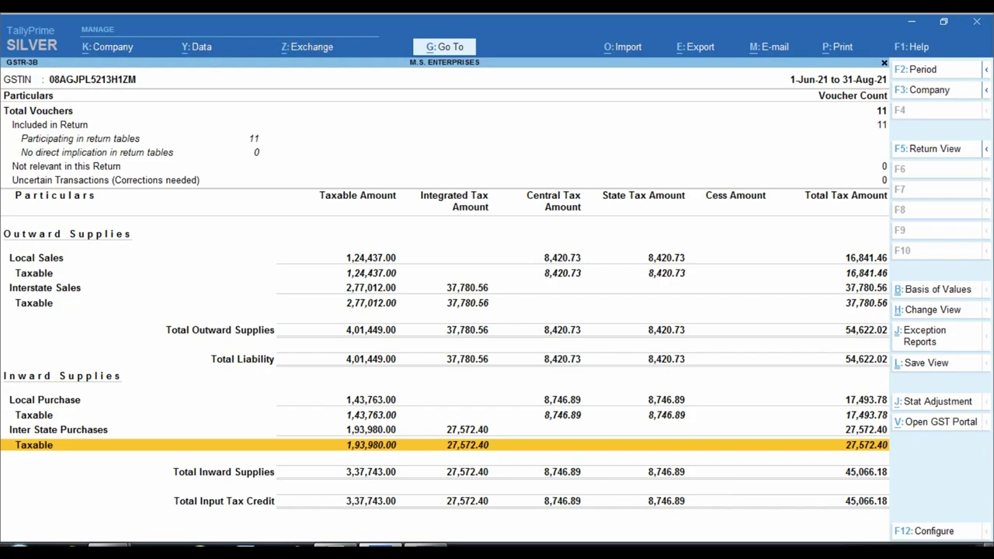
# Step: Switch to Excel and review August's CGST, SGST and IGST balances in C28, D28 and E28
pyautogui.hotkey('alt', 'Tab')
pyautogui.click(463, 415)
pyautogui.click(514, 415)
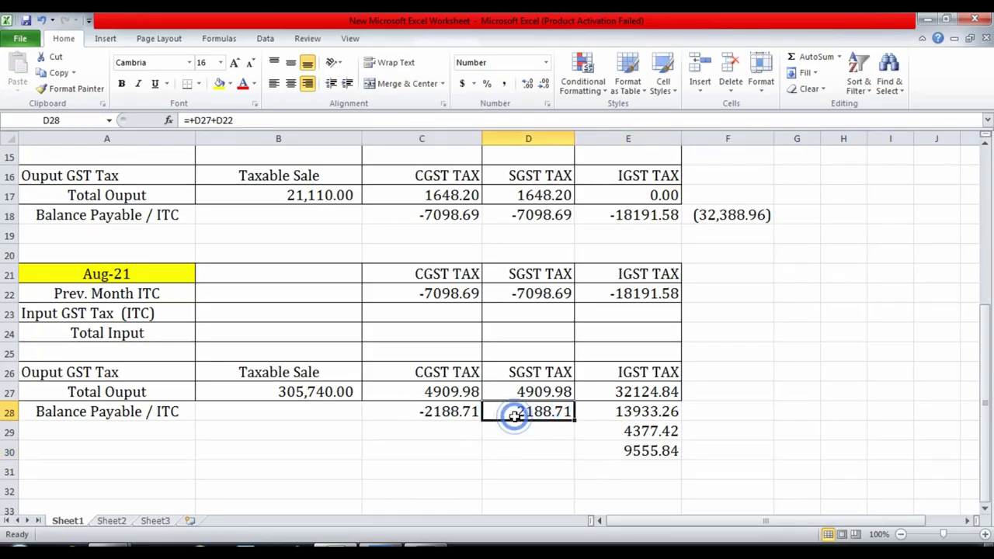
pyautogui.click(626, 416)
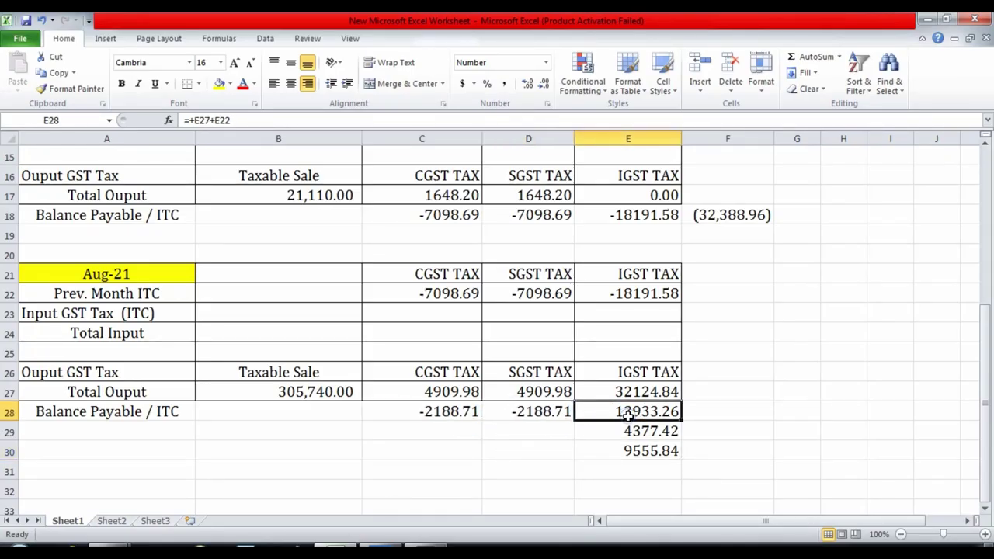
# Step: Compare the net tax payable in E30 with August's CGST, SGST and IGST balances in row 28 and the set-off in E29
pyautogui.click(635, 455)
pyautogui.click(441, 415)
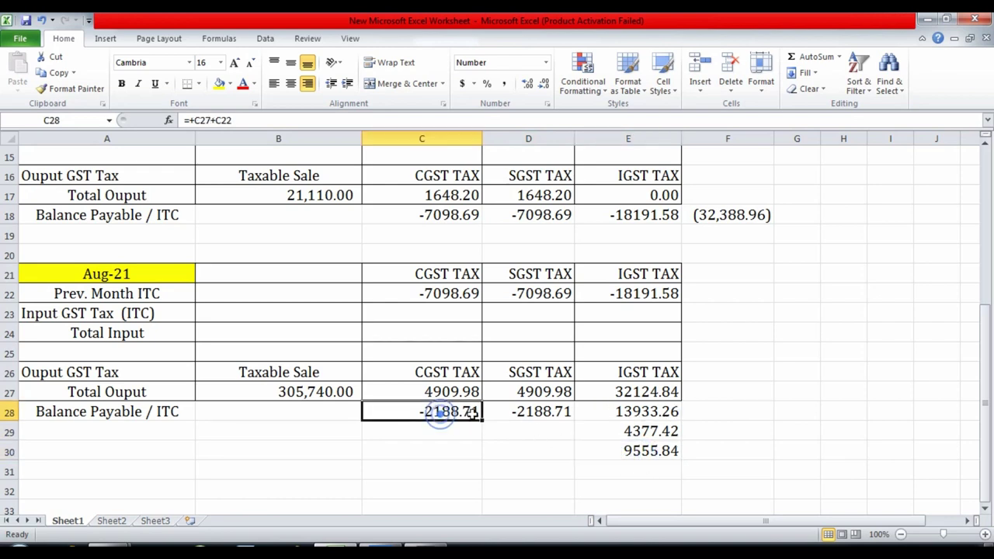
pyautogui.moveTo(471, 414); pyautogui.dragTo(517, 412)
pyautogui.click(610, 431)
pyautogui.click(630, 413)
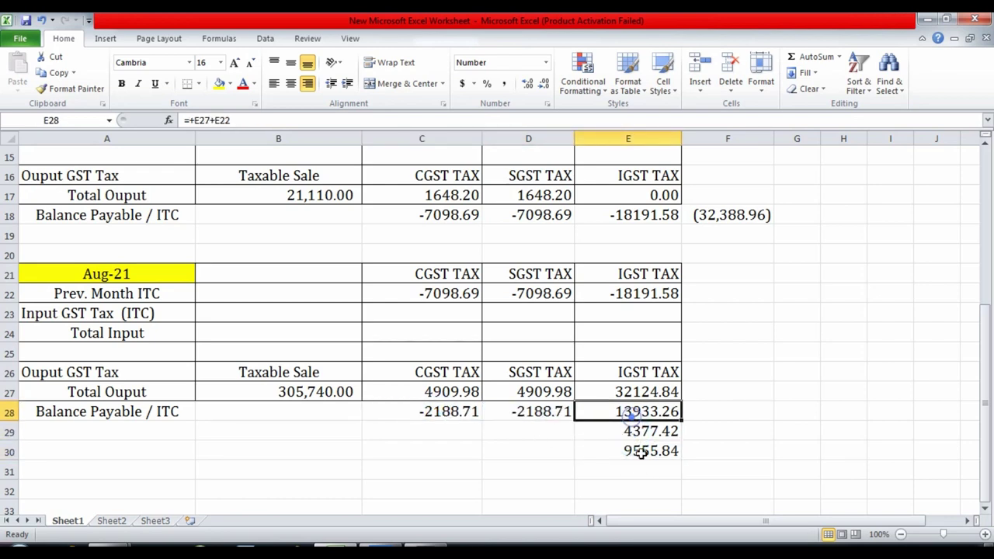
pyautogui.click(641, 454)
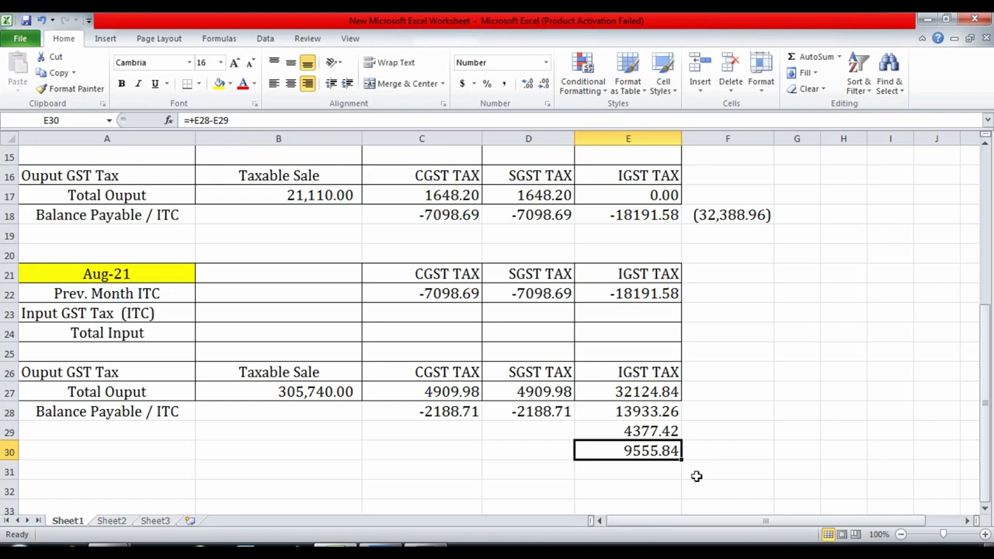
# Step: Switch to TallyPrime, leave GSTR-3B and open the GST Annual Computation report in its detailed view
pyautogui.hotkey('alt', 'Tab')
pyautogui.press('Escape')
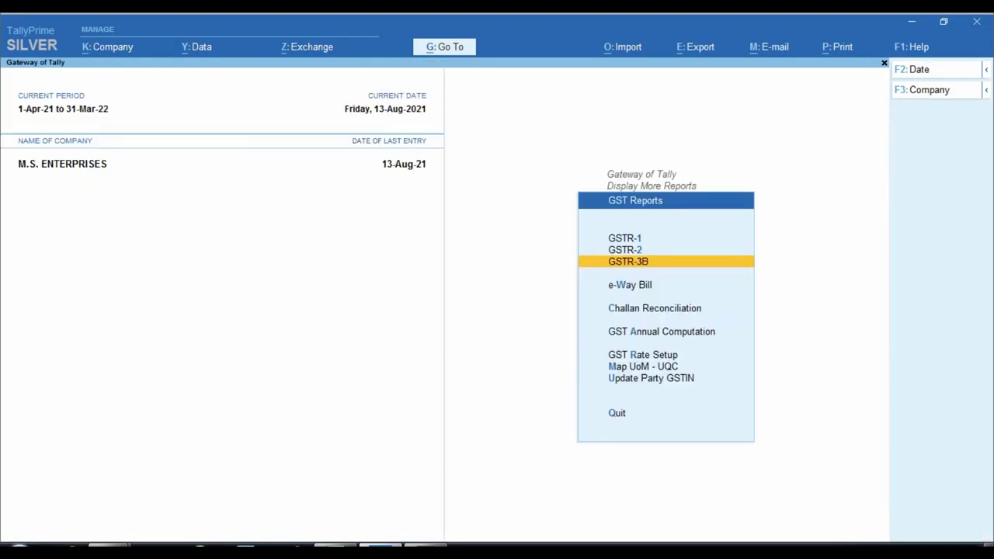
pyautogui.press('Down')
pyautogui.press('Down')
pyautogui.press('Down')
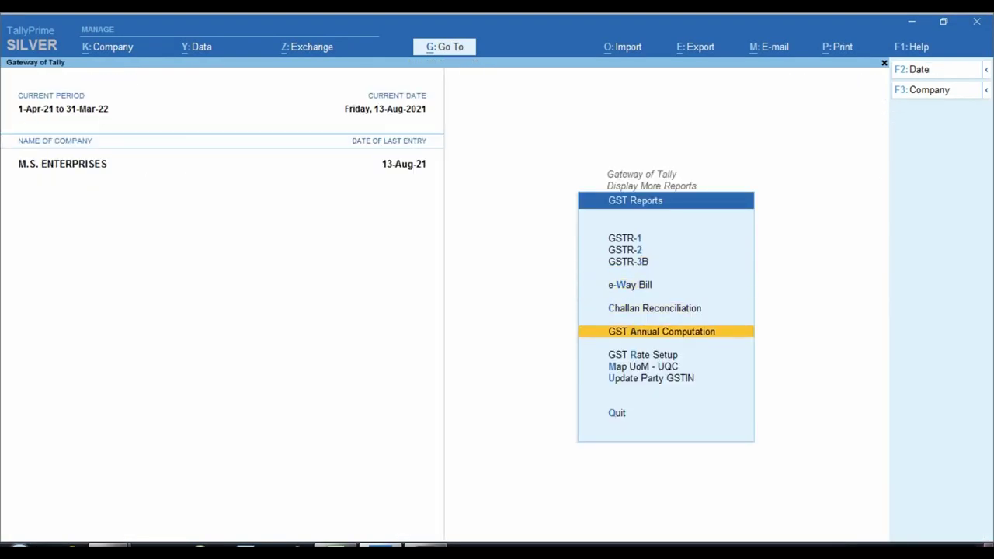
pyautogui.press('Return')
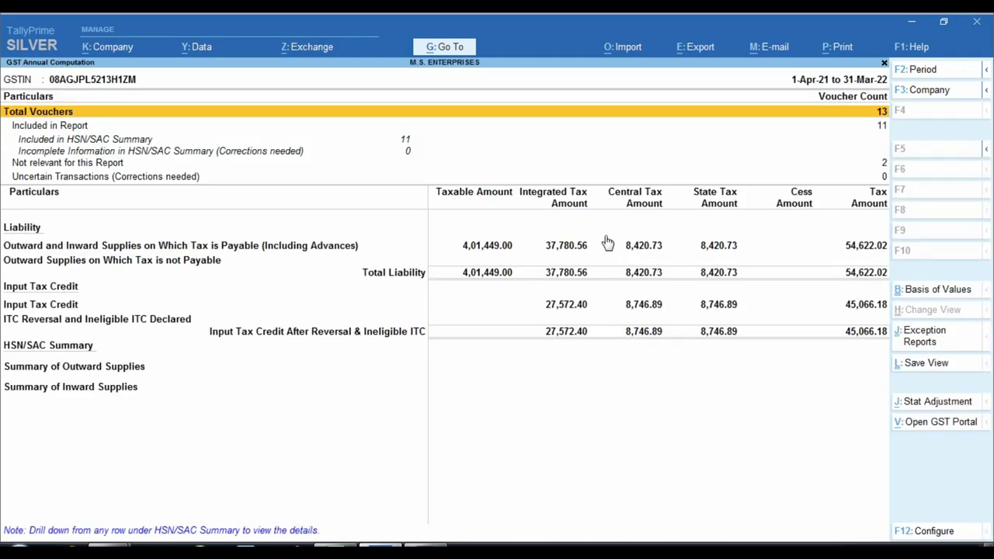
pyautogui.hotkey('alt', 'F1')
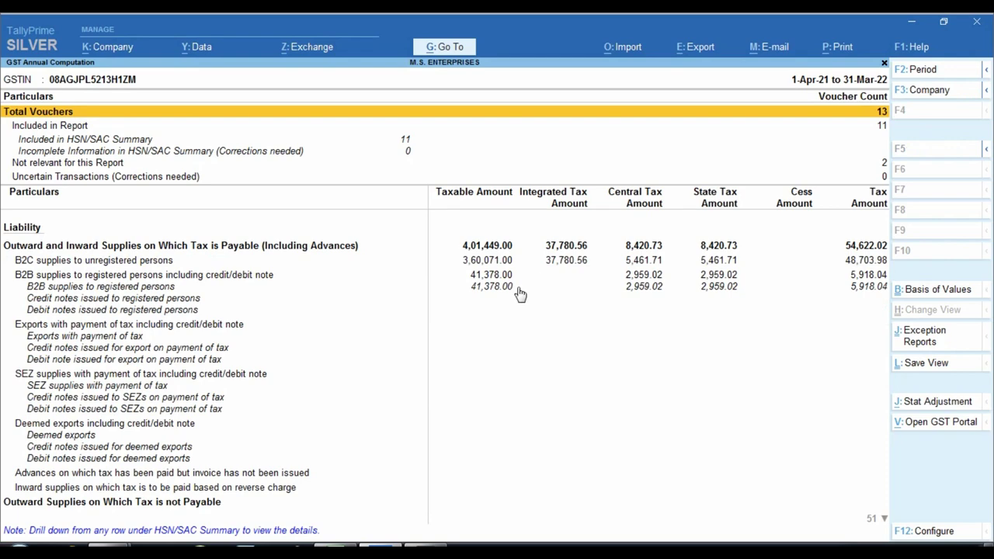